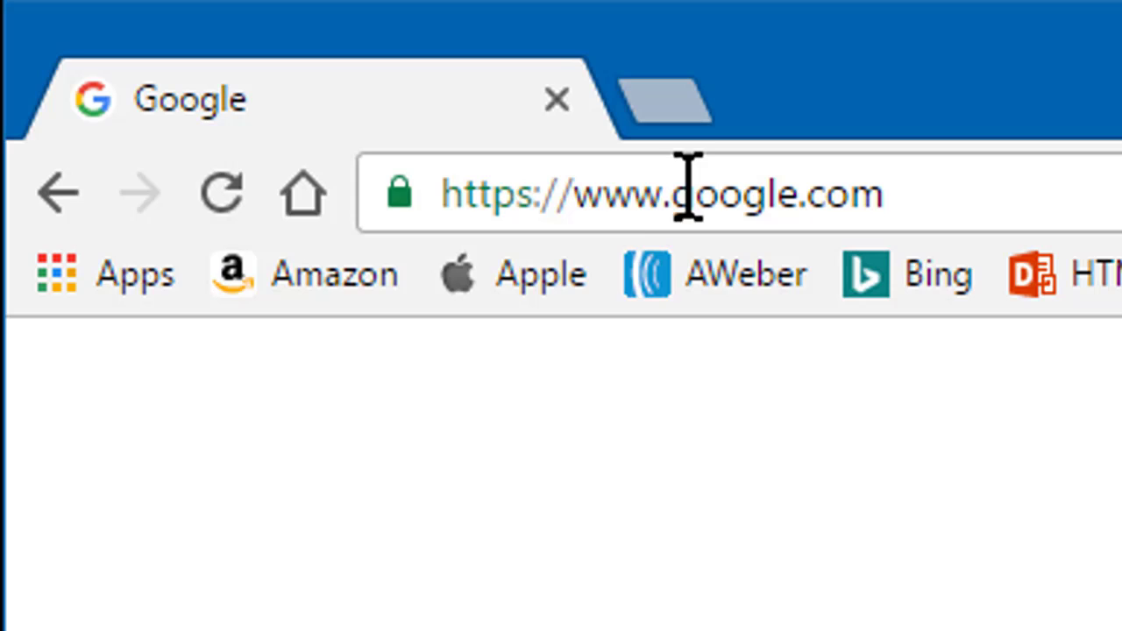
- Load forms.google.com in the Chrome address bar
{"action": "left_click_drag", "start_coordinate": [673, 189], "coordinate": [0, 180]}
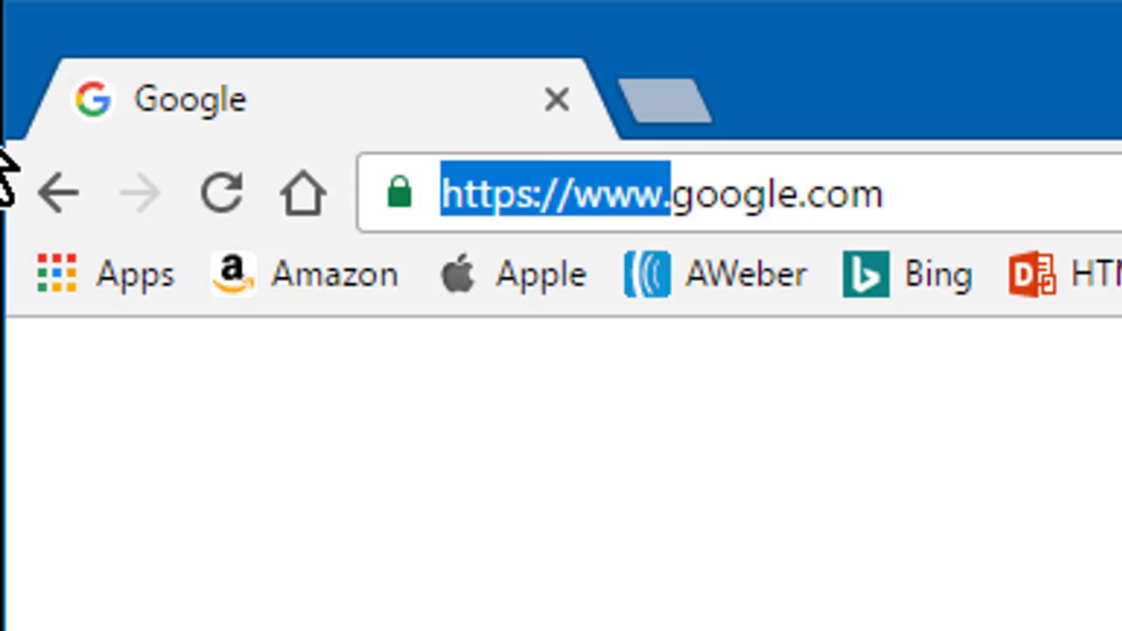
{"action": "type", "text": "forms."}
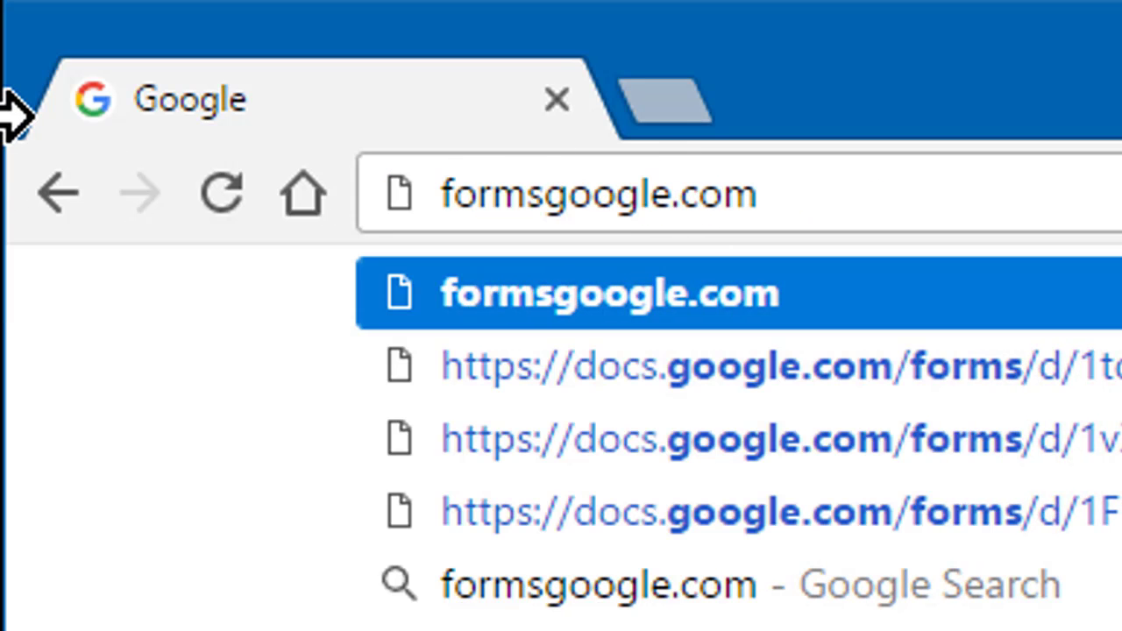
{"action": "key", "text": "Return"}
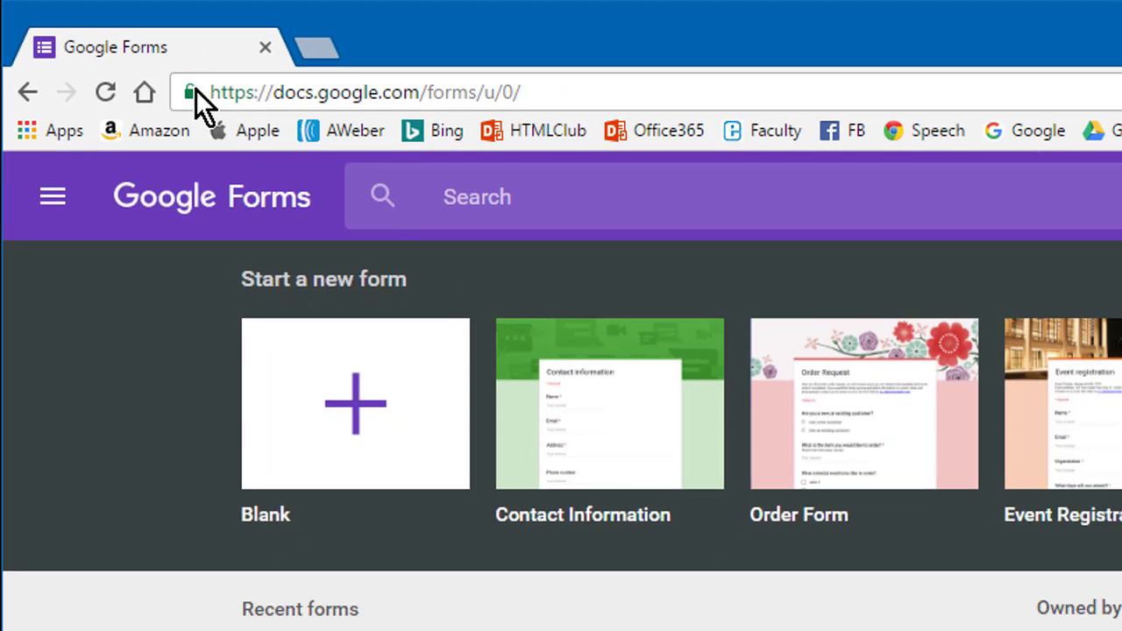
- Bookmark the Google Forms page on the bookmarks bar and rename the bookmark 'Forms'
{"action": "left_click_drag", "start_coordinate": [348, 160], "coordinate": [839, 130]}
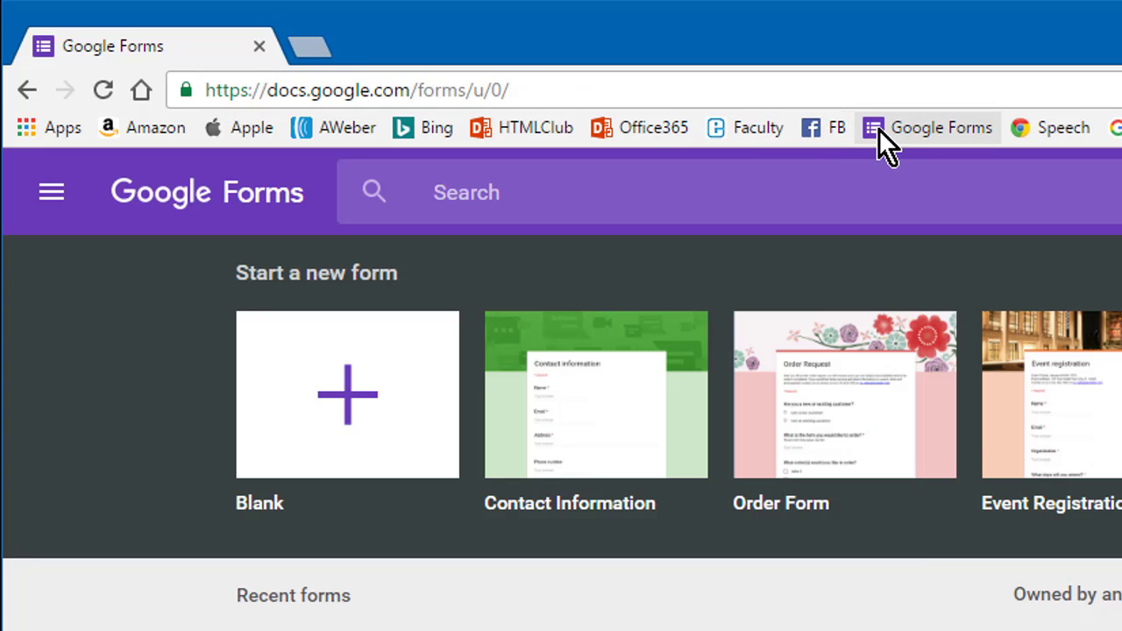
{"action": "right_click", "coordinate": [878, 129]}
{"action": "left_click", "coordinate": [969, 260]}
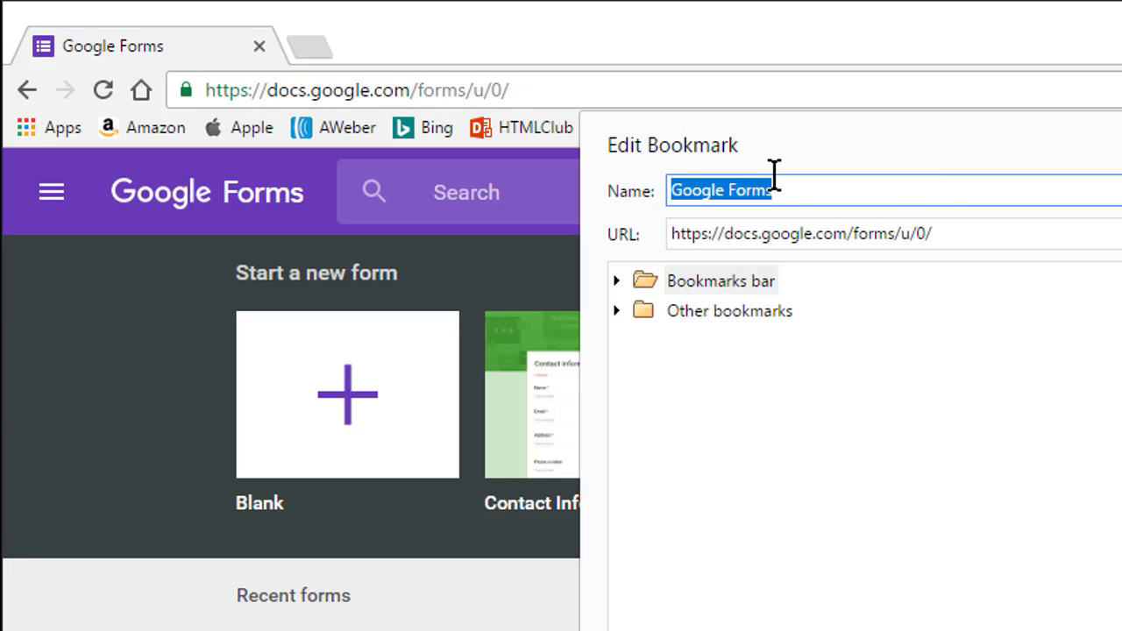
{"action": "left_click", "coordinate": [727, 189]}
{"action": "left_click_drag", "start_coordinate": [727, 189], "coordinate": [669, 190]}
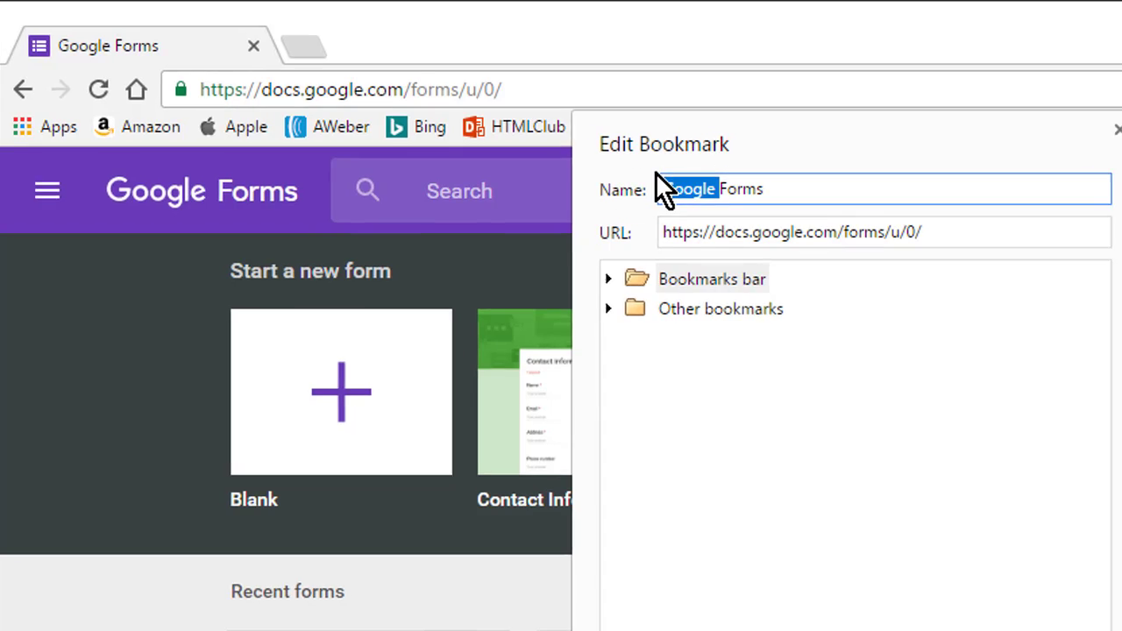
{"action": "key", "text": "BackSpace"}
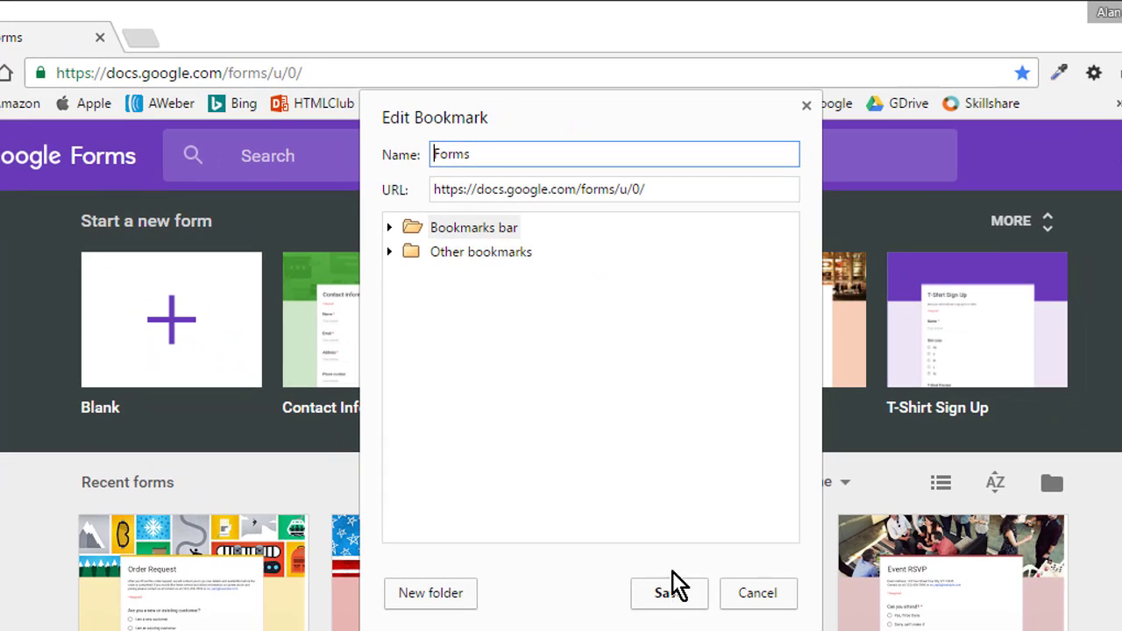
{"action": "left_click", "coordinate": [669, 592]}
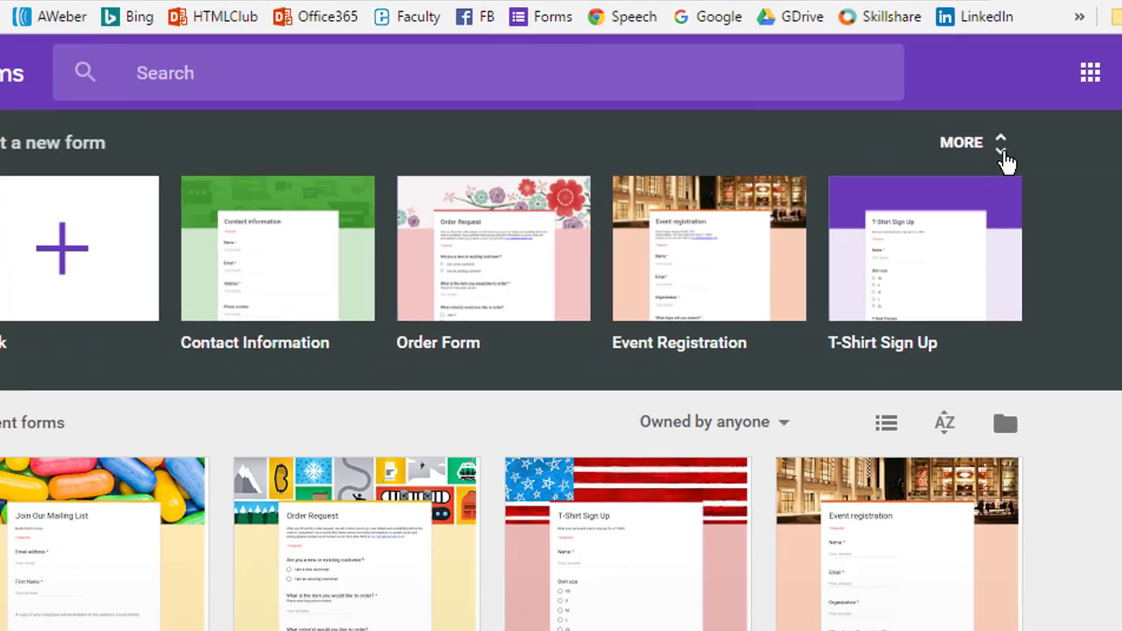
- Browse the full template gallery and start a form from the Contact Information template
{"action": "left_click", "coordinate": [809, 317]}
{"action": "scroll", "coordinate": [561, 351], "scroll_direction": "down", "scroll_amount": 2}
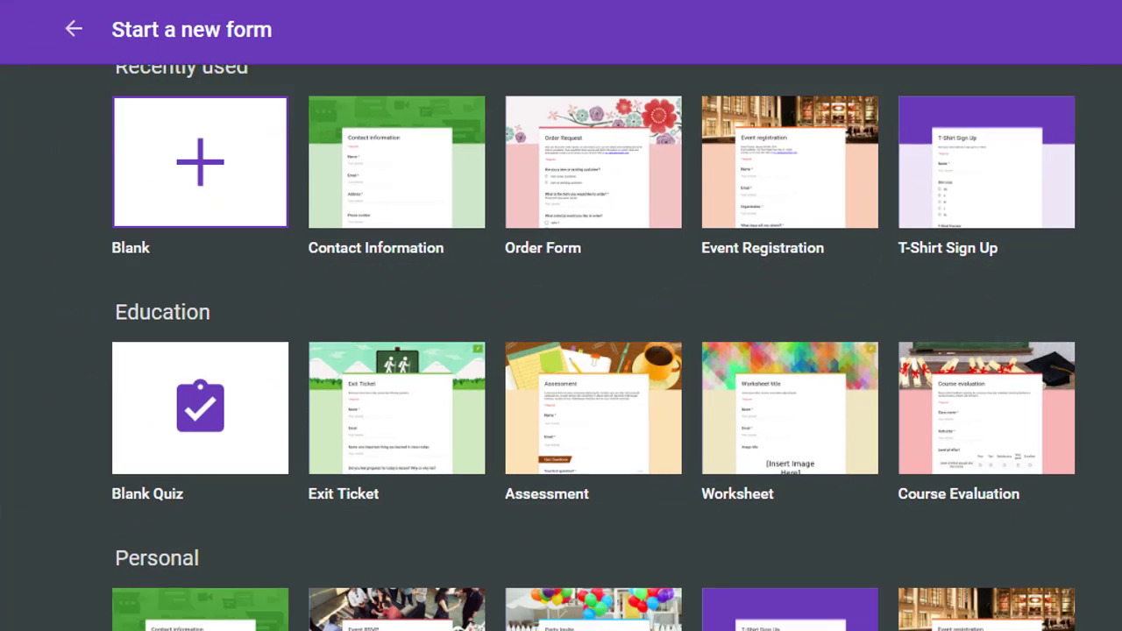
{"action": "scroll", "coordinate": [561, 351], "scroll_direction": "down", "scroll_amount": 3}
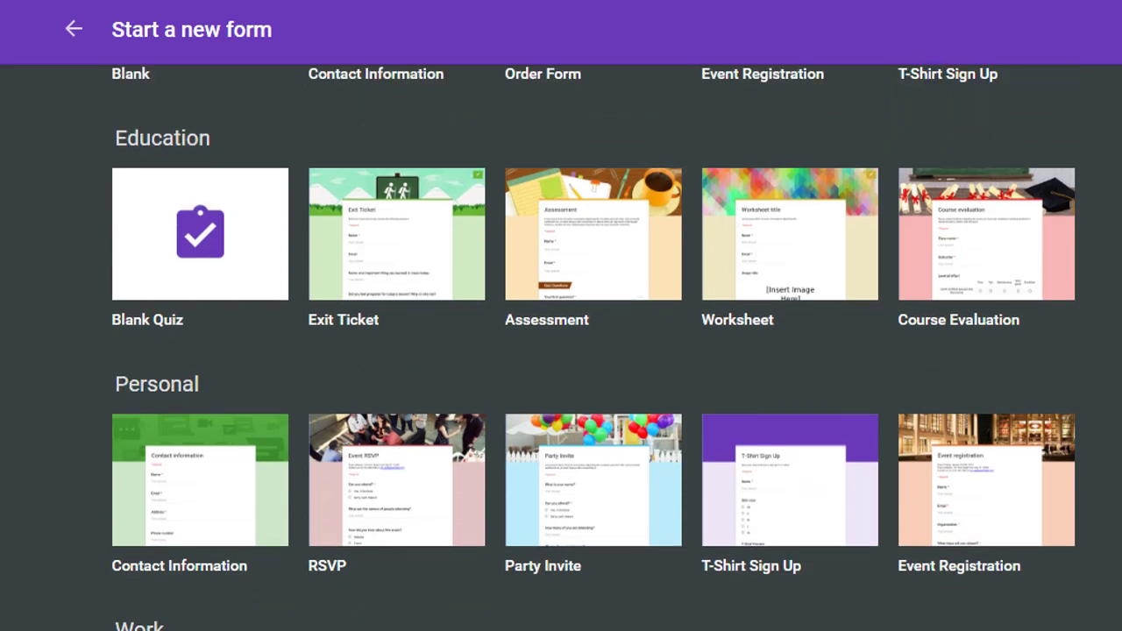
{"action": "scroll", "coordinate": [561, 351], "scroll_direction": "down", "scroll_amount": 1}
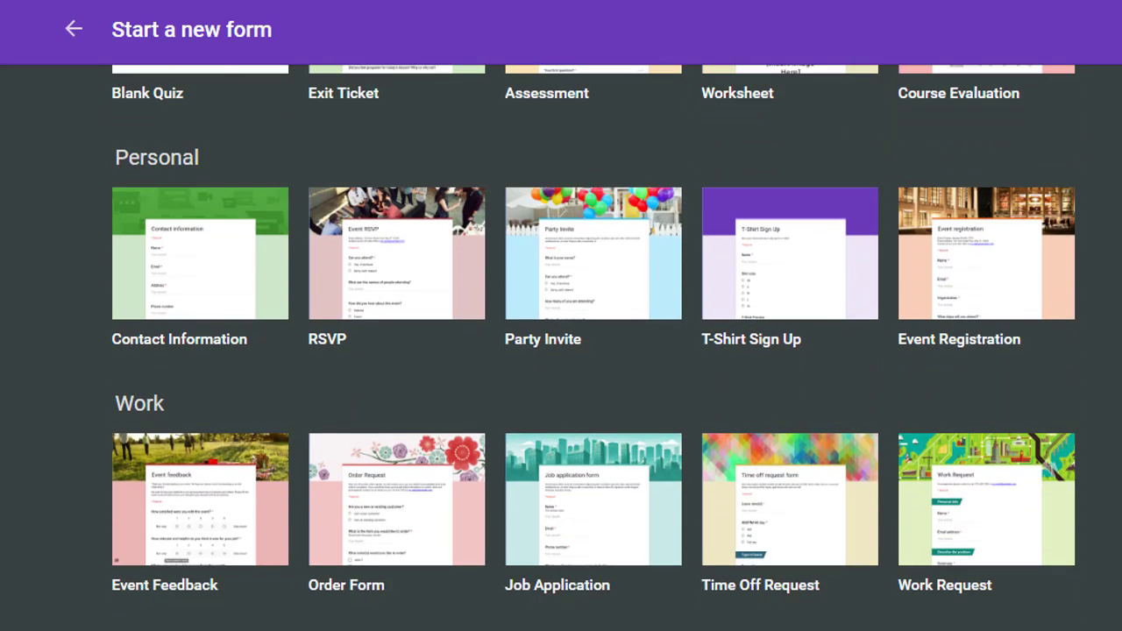
{"action": "scroll", "coordinate": [560, 351], "scroll_direction": "down", "scroll_amount": 1}
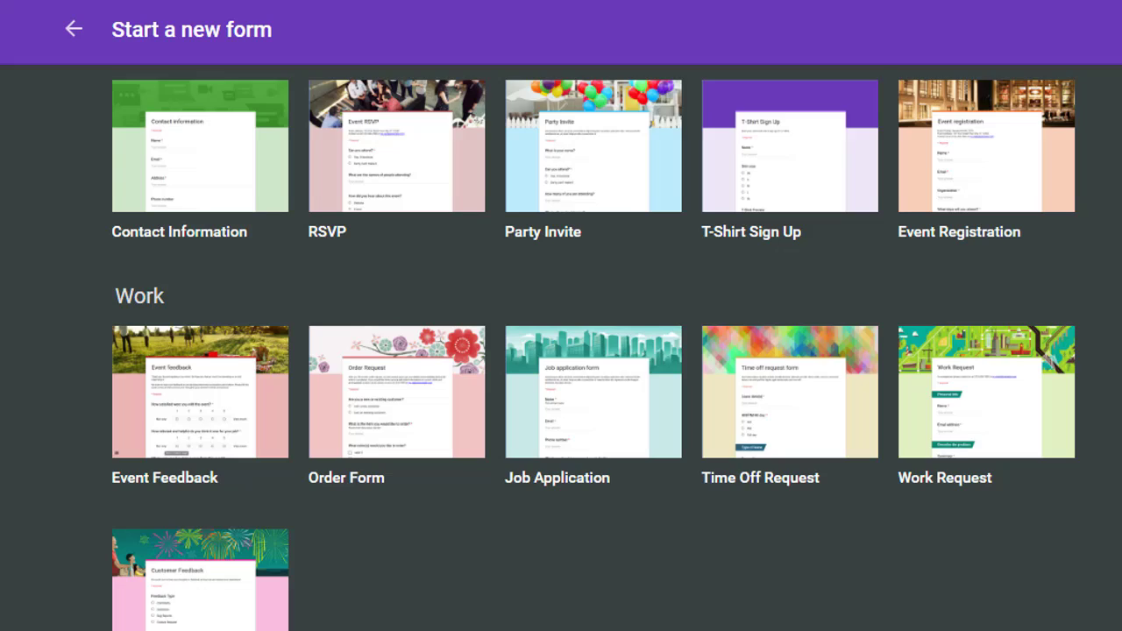
{"action": "scroll", "coordinate": [561, 350], "scroll_direction": "down", "scroll_amount": 1}
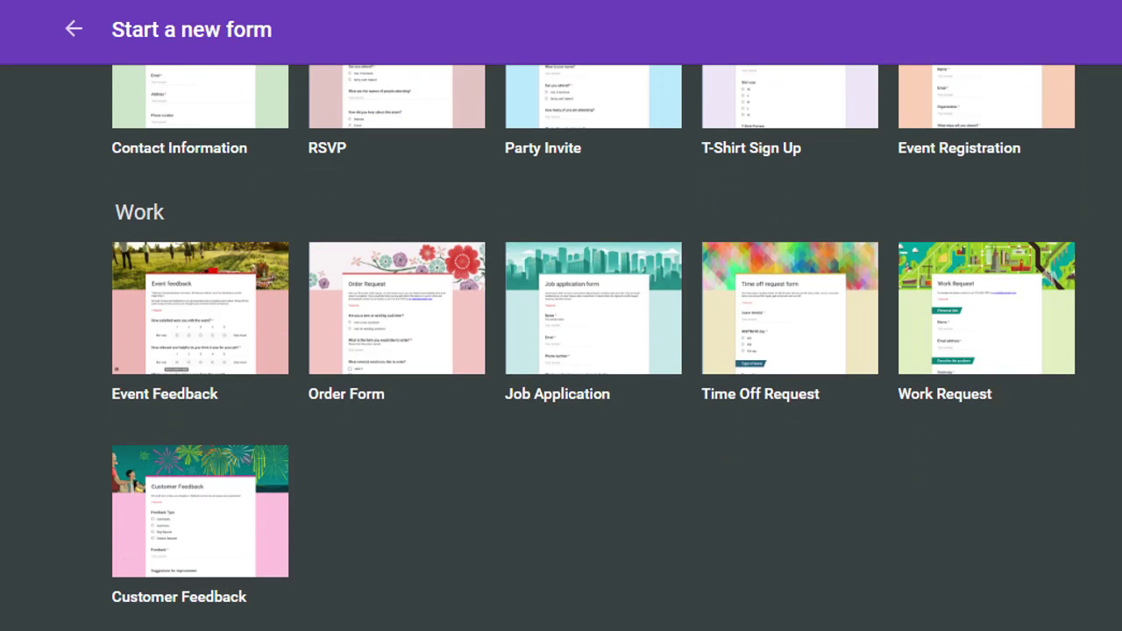
{"action": "scroll", "coordinate": [561, 350], "scroll_direction": "up", "scroll_amount": 6}
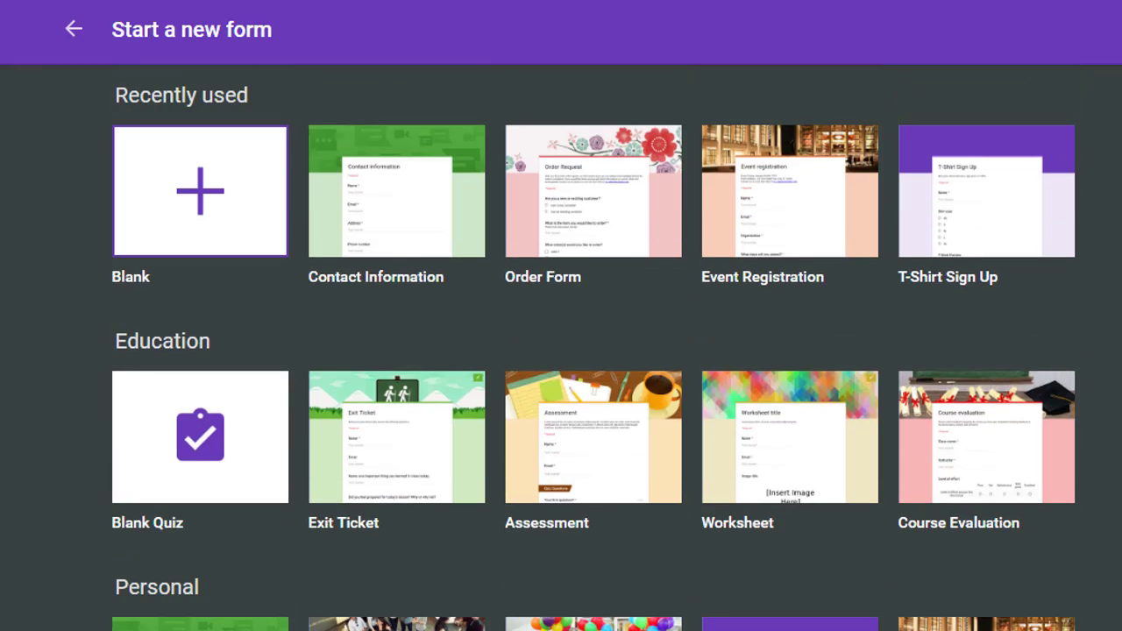
{"action": "left_click", "coordinate": [426, 170]}
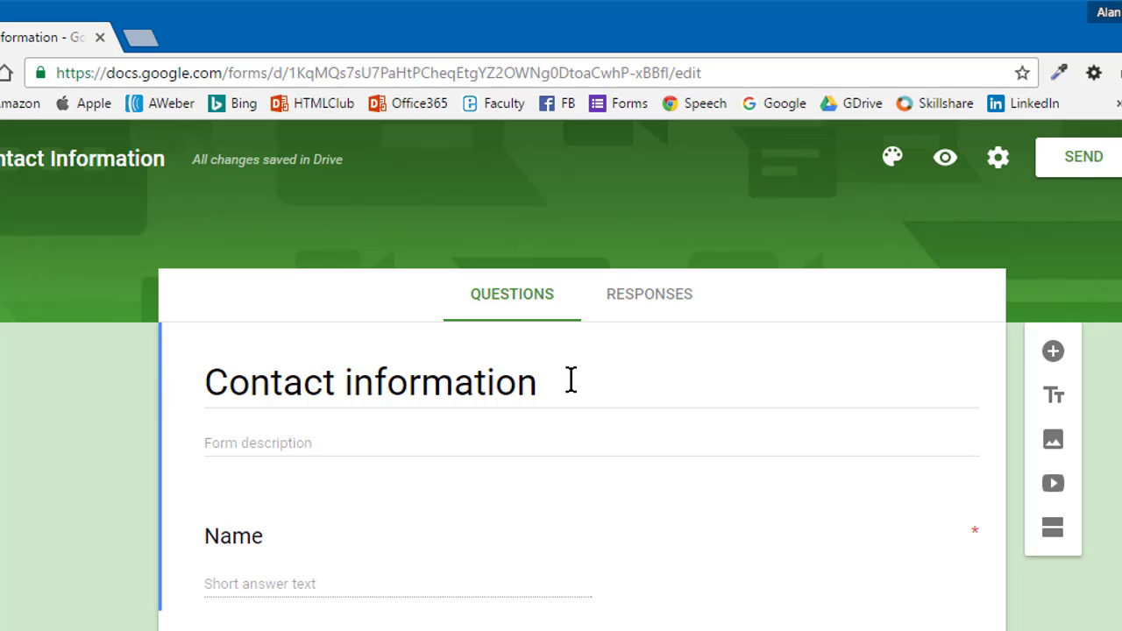
- Replace the form title with 'Join Our Mailing List' and add the description 'Be the first to know.....'
{"action": "triple_click", "coordinate": [377, 391]}
{"action": "type", "text": "J"}
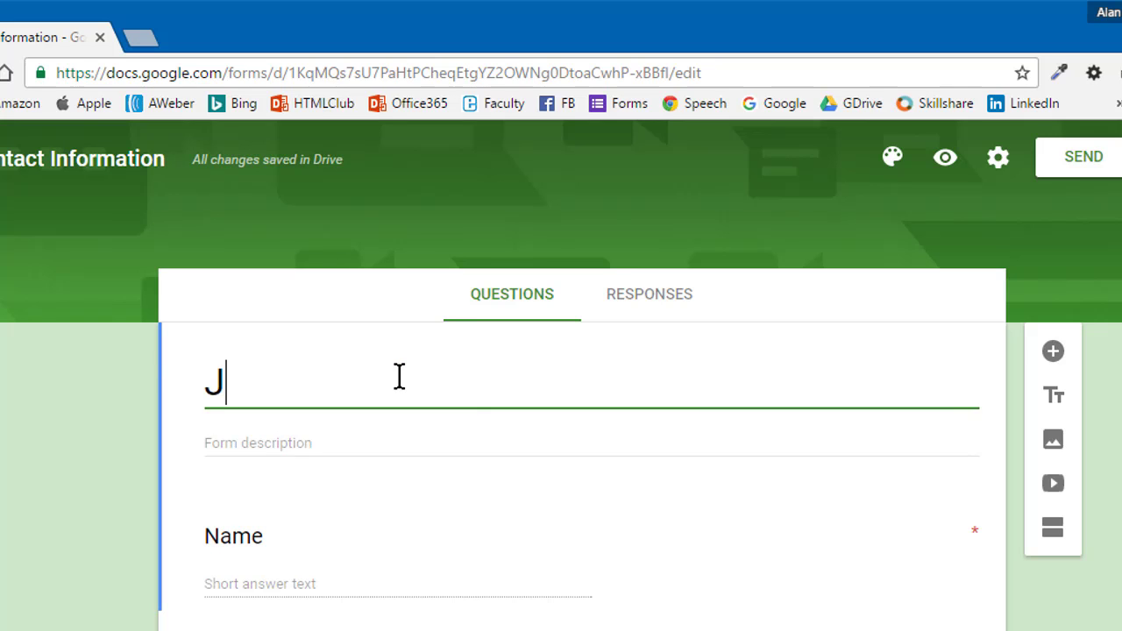
{"action": "type", "text": "oin Our M"}
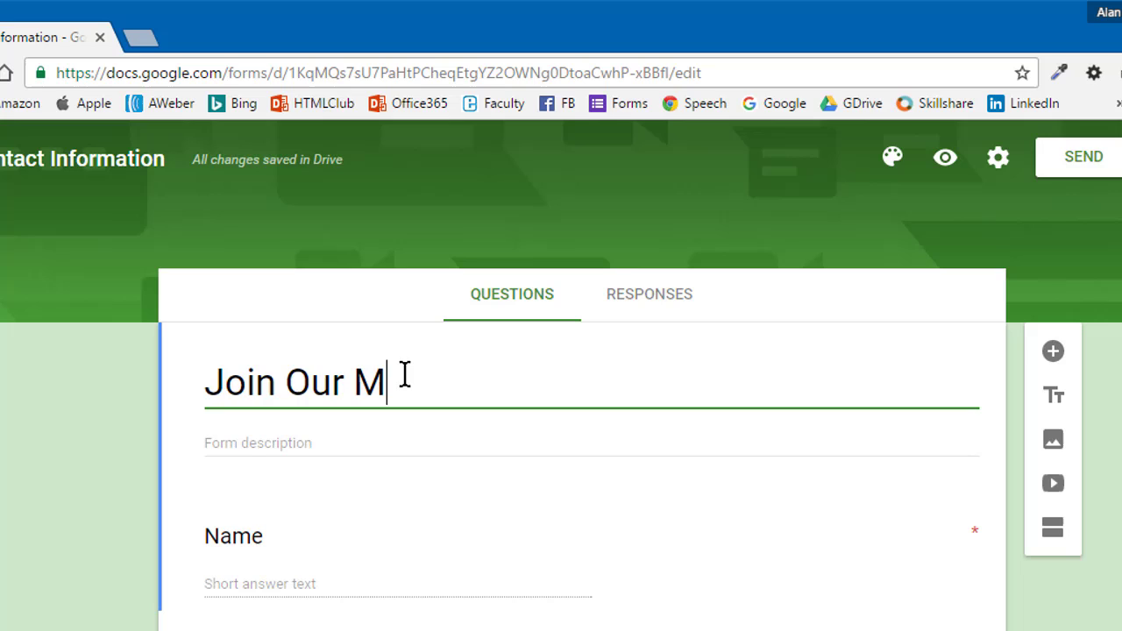
{"action": "type", "text": "ailing List"}
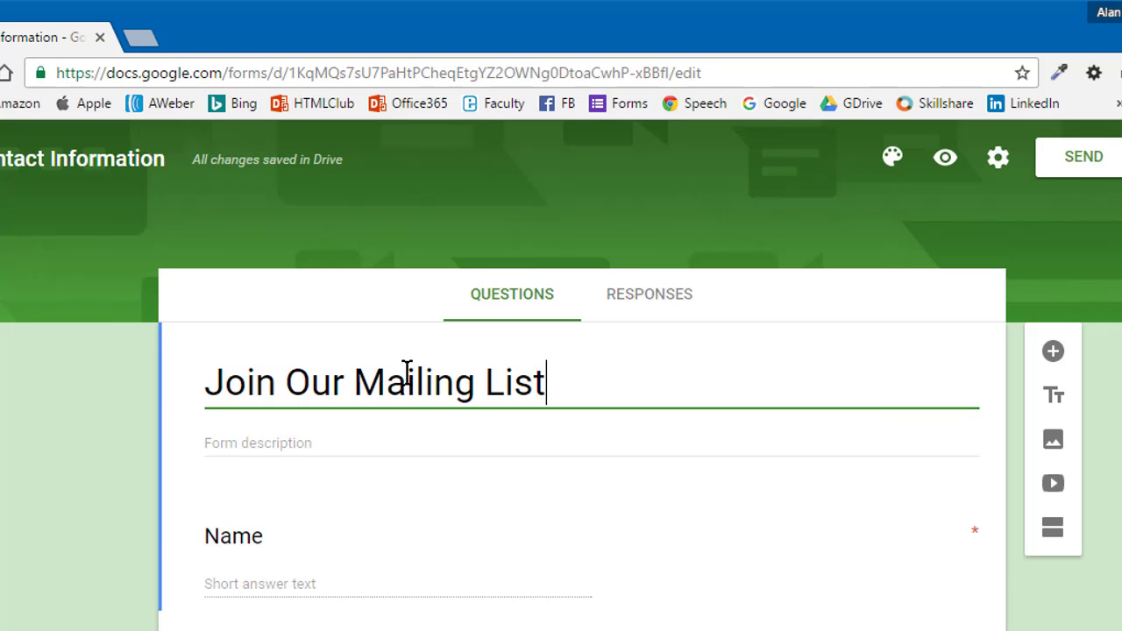
{"action": "key", "text": "Tab"}
{"action": "type", "text": "Be "}
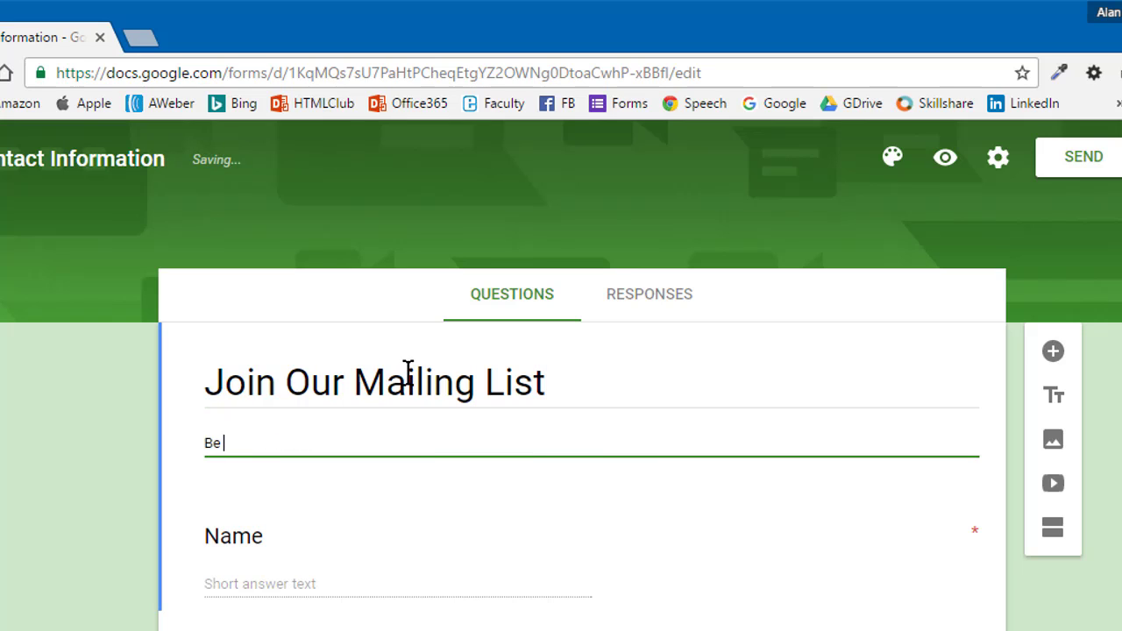
{"action": "type", "text": "the first to kn"}
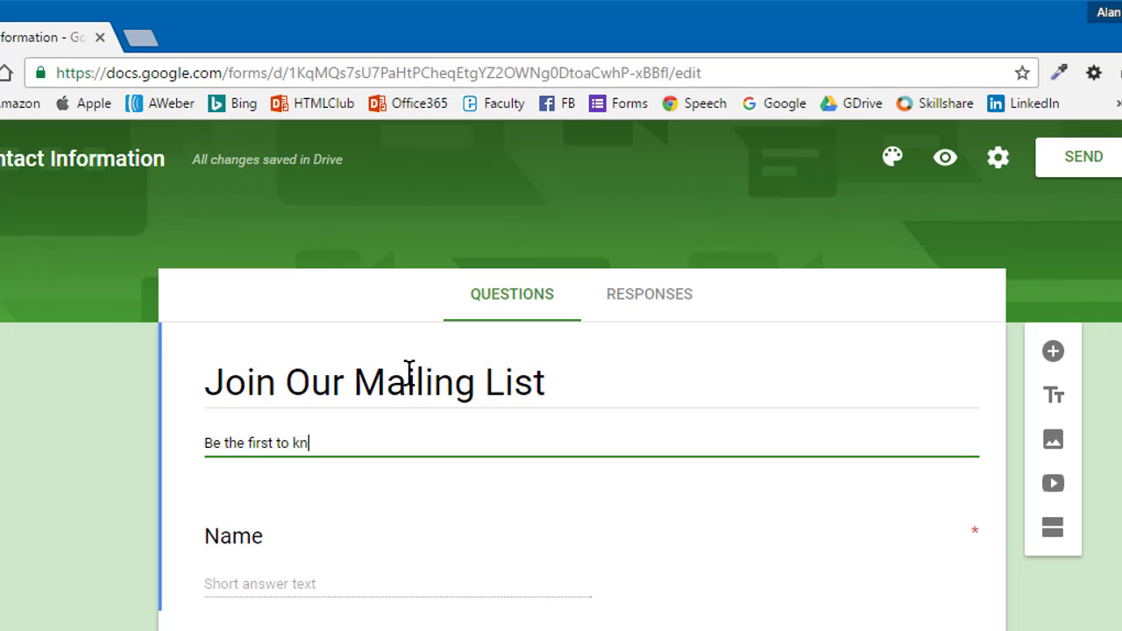
{"action": "type", "text": "ow....."}
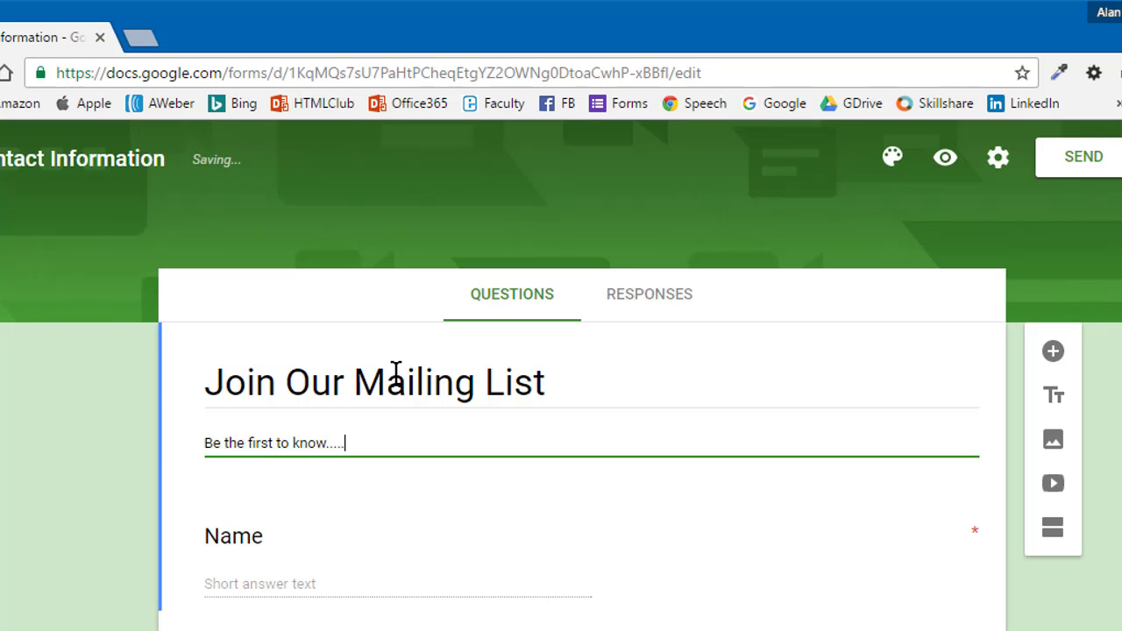
- Change the 'Name' question title to 'First Name' and switch on Required
{"action": "left_click", "coordinate": [213, 532]}
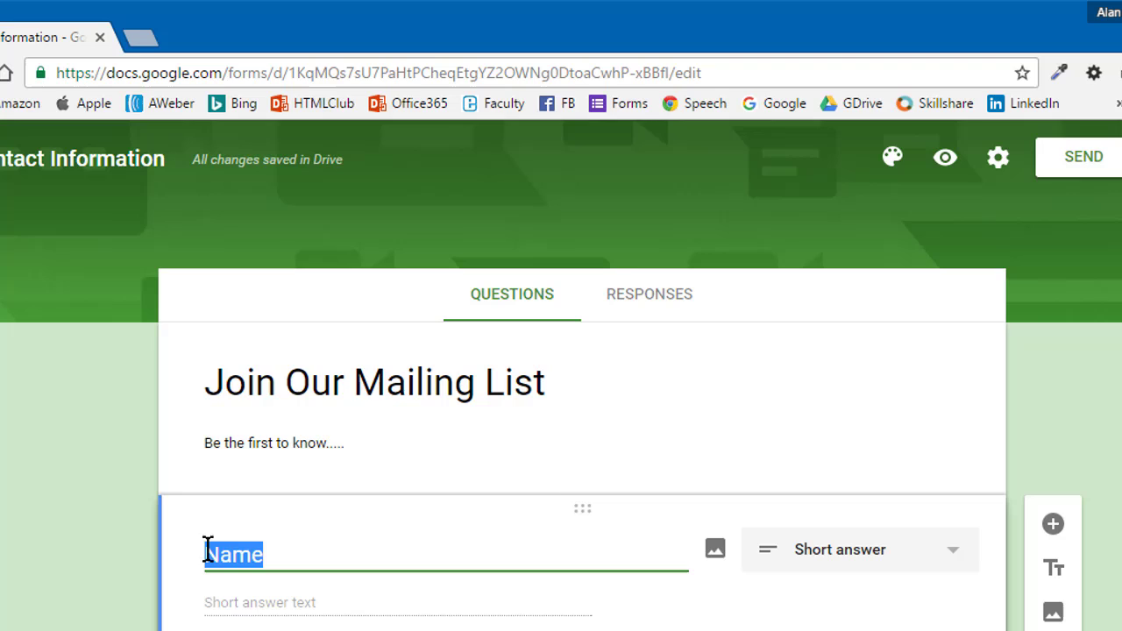
{"action": "type", "text": "First"}
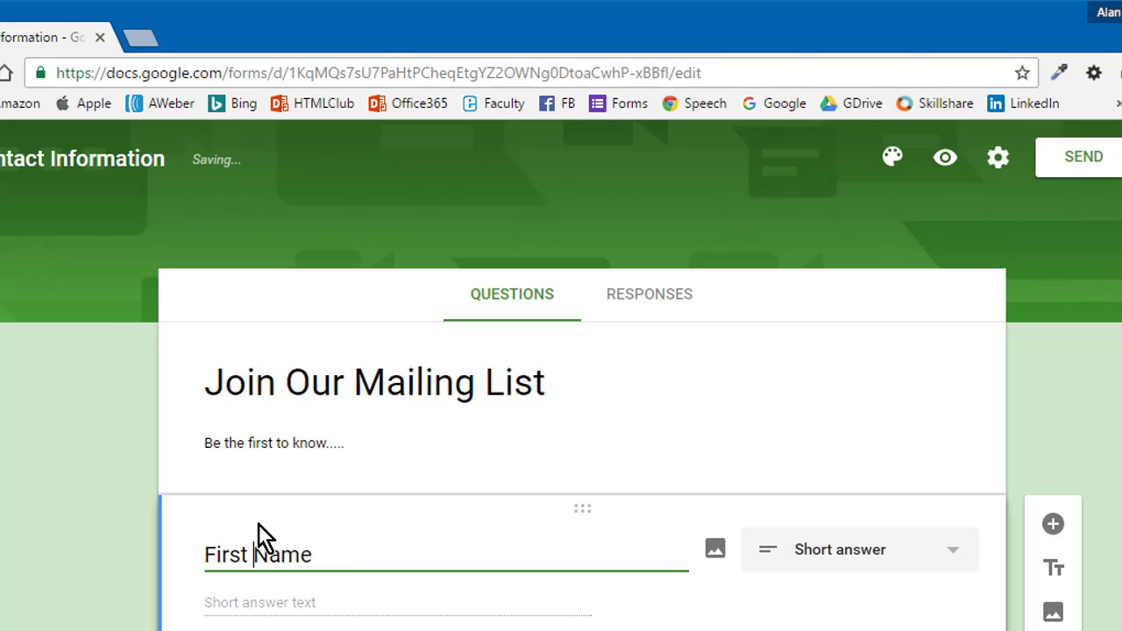
{"action": "left_click", "coordinate": [370, 609]}
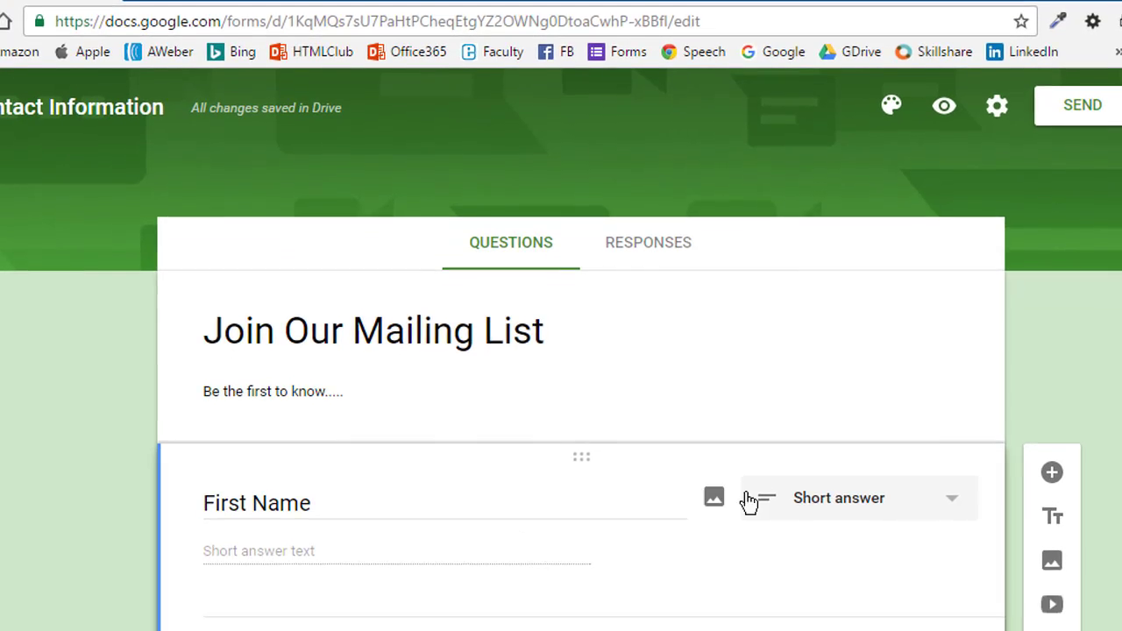
{"action": "left_click", "coordinate": [931, 544]}
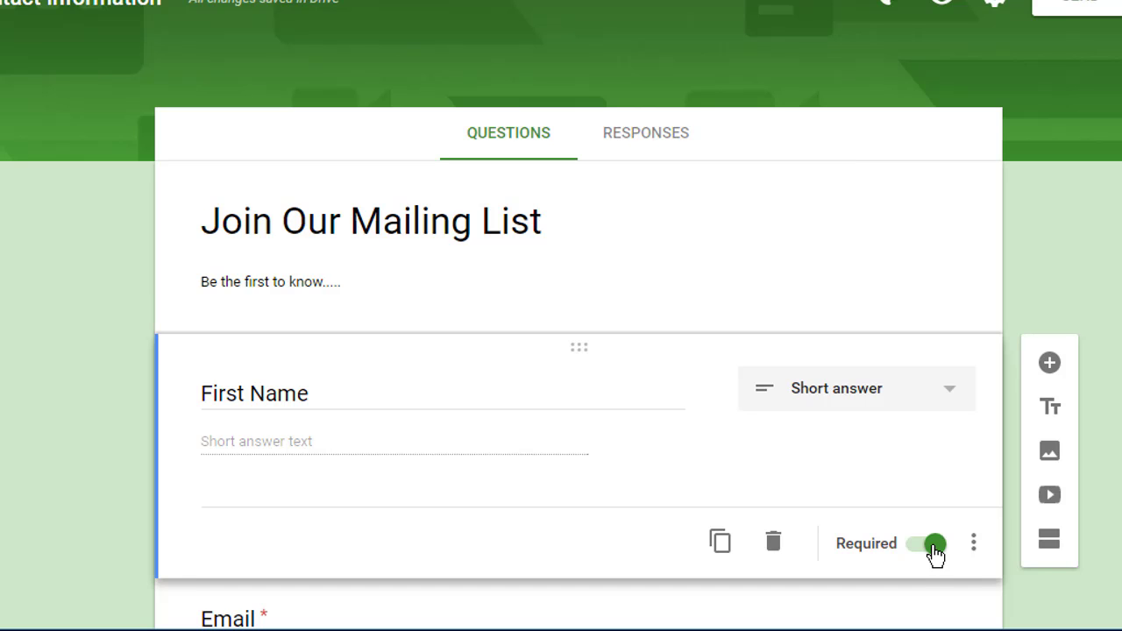
- Delete the Email, Address, Phone number and Comments questions from the template
{"action": "scroll", "coordinate": [564, 417], "scroll_direction": "down", "scroll_amount": 3}
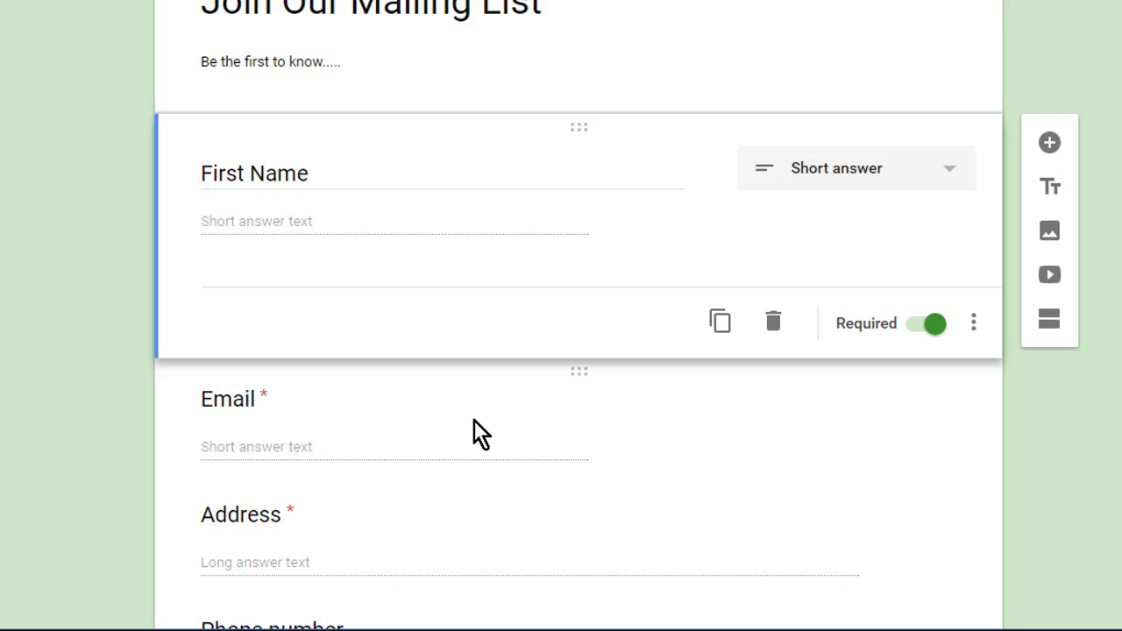
{"action": "left_click", "coordinate": [458, 409]}
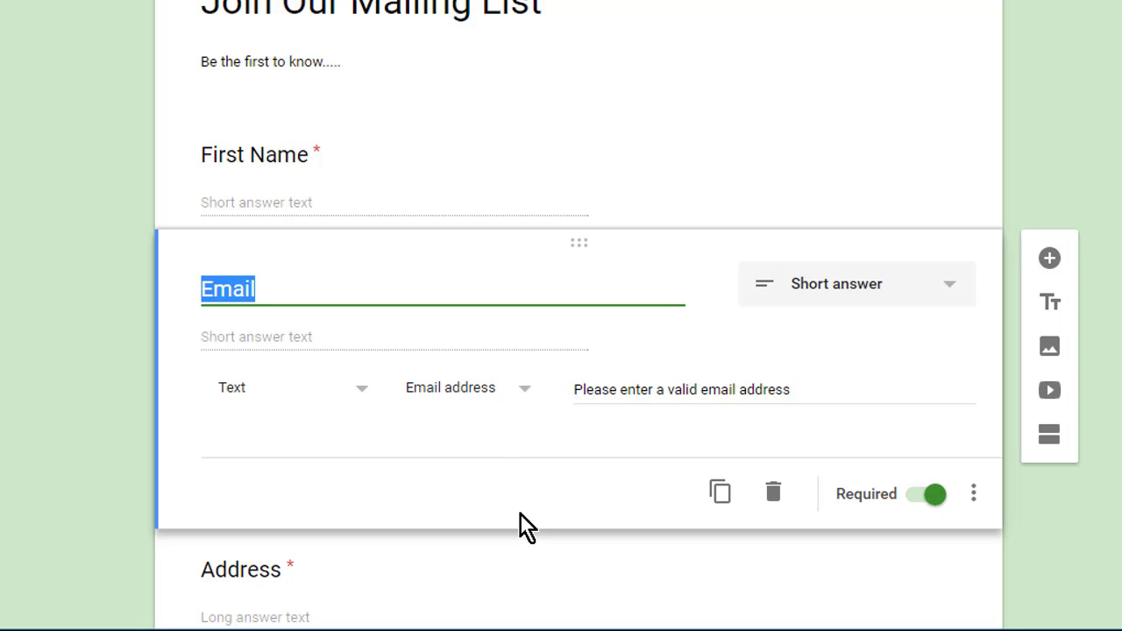
{"action": "left_click", "coordinate": [773, 498]}
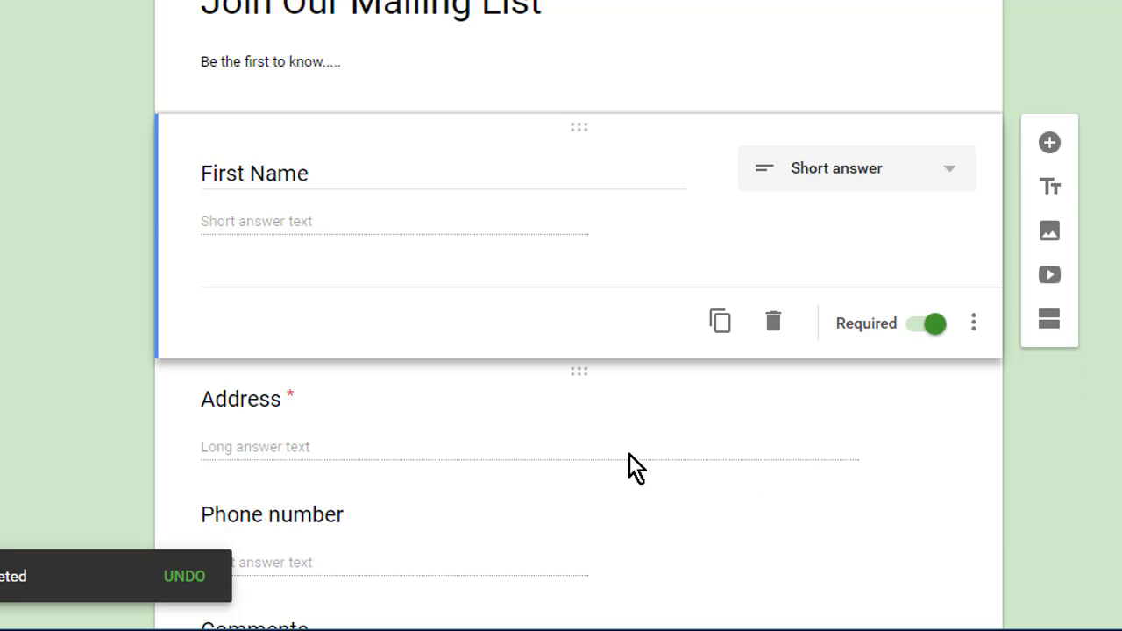
{"action": "left_click", "coordinate": [606, 454]}
{"action": "scroll", "coordinate": [606, 440], "scroll_direction": "down", "scroll_amount": 3}
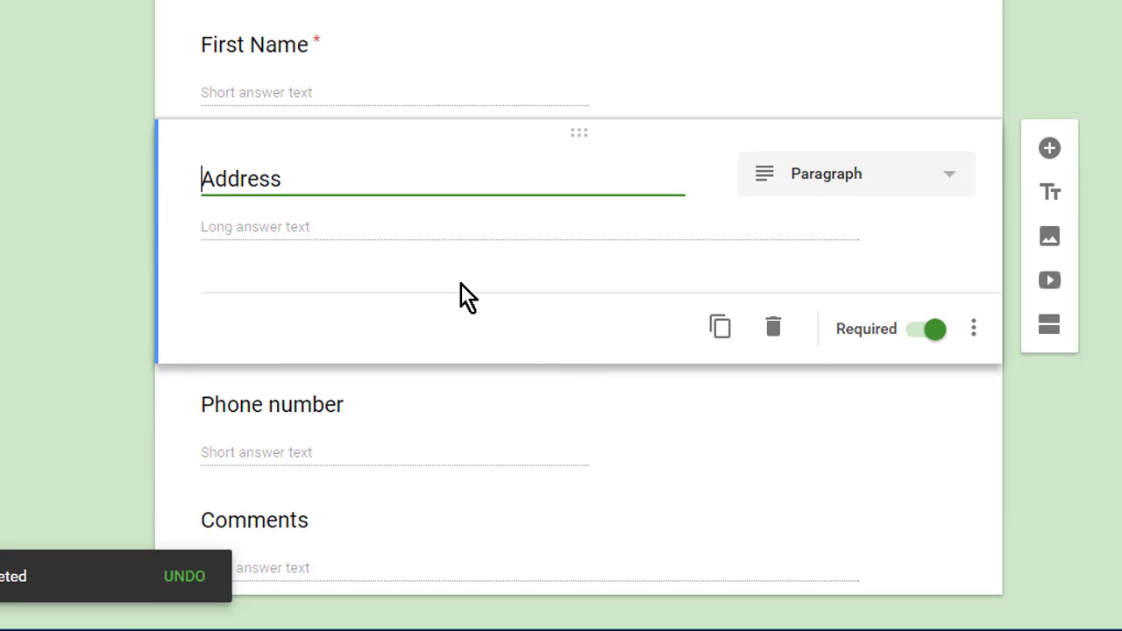
{"action": "left_click", "coordinate": [773, 328]}
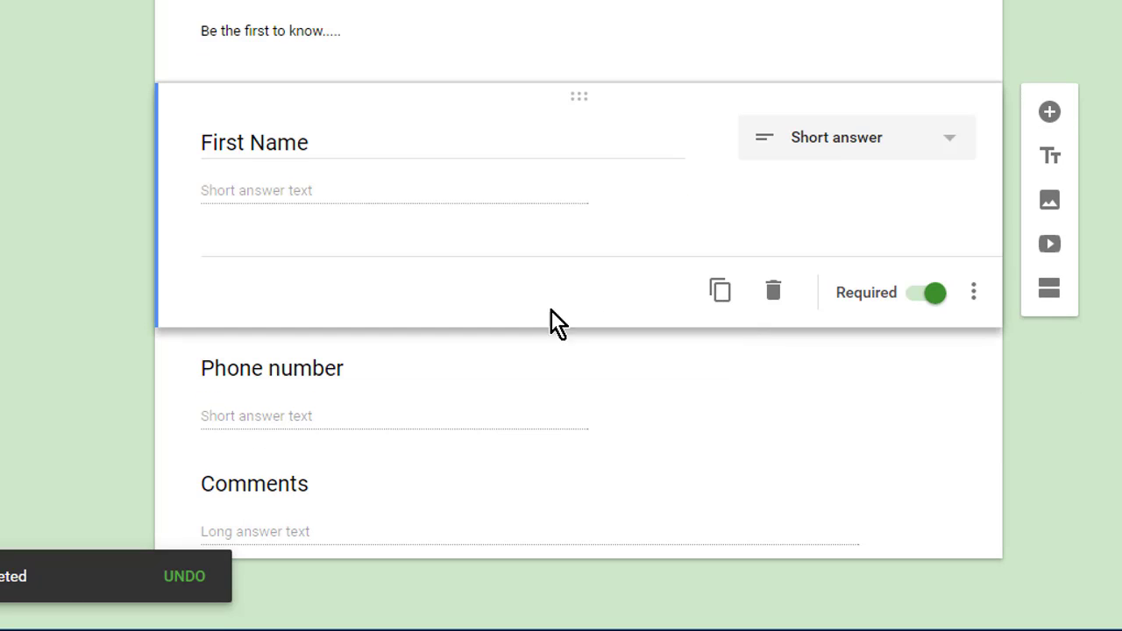
{"action": "left_click", "coordinate": [523, 358]}
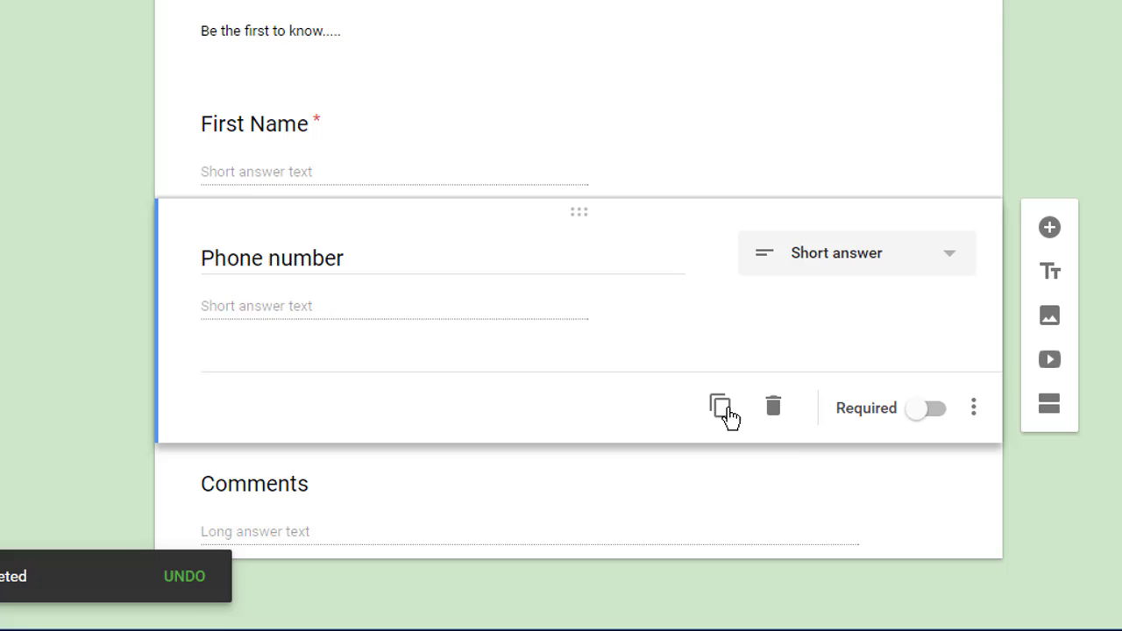
{"action": "left_click", "coordinate": [772, 409]}
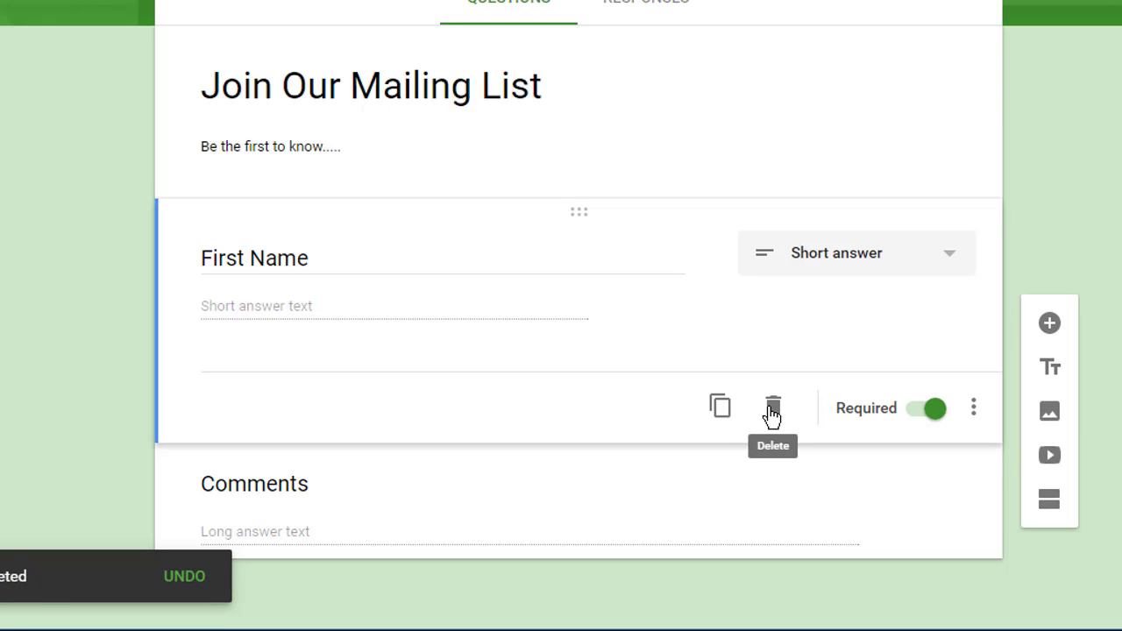
{"action": "left_click", "coordinate": [501, 479]}
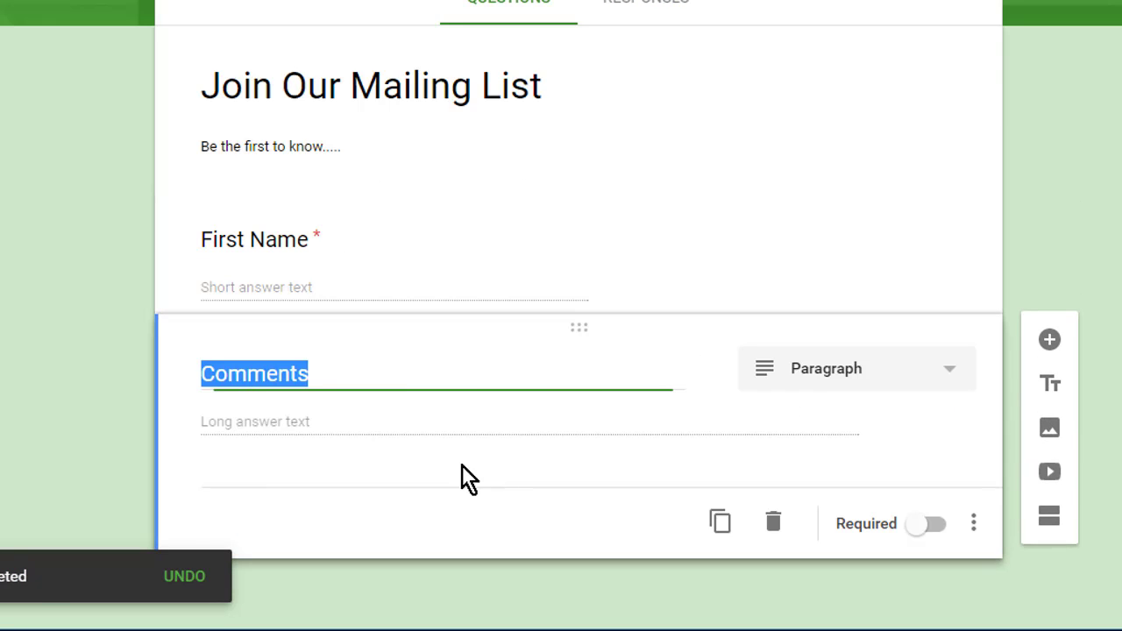
{"action": "left_click", "coordinate": [771, 524]}
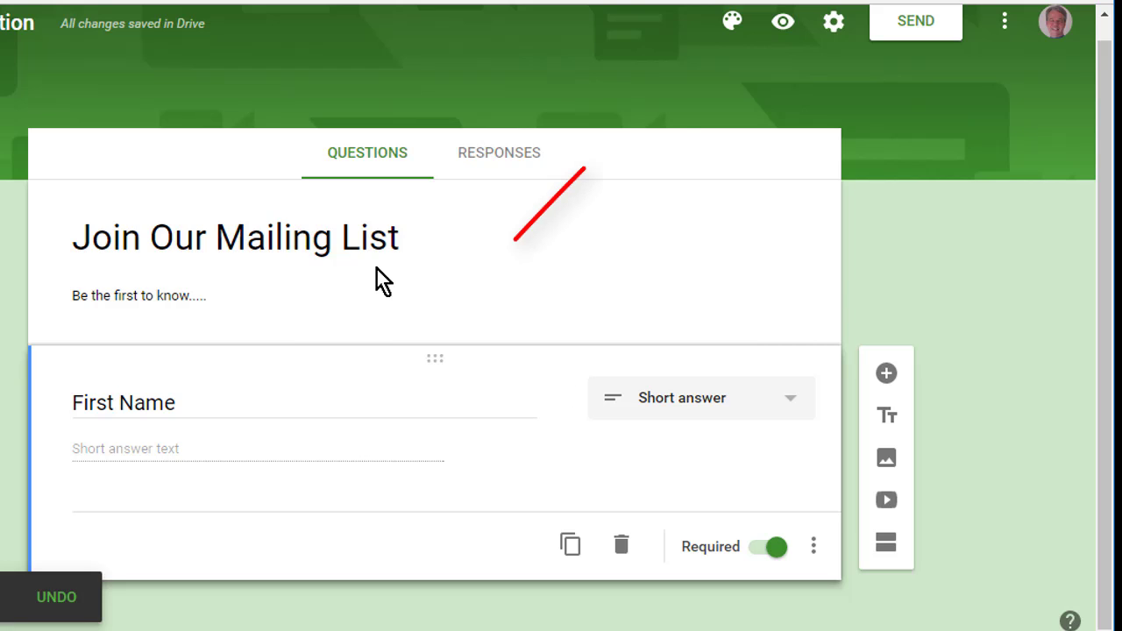
- Pick the pink swatch in the colour palette as the form's theme colour
{"action": "left_click", "coordinate": [732, 33]}
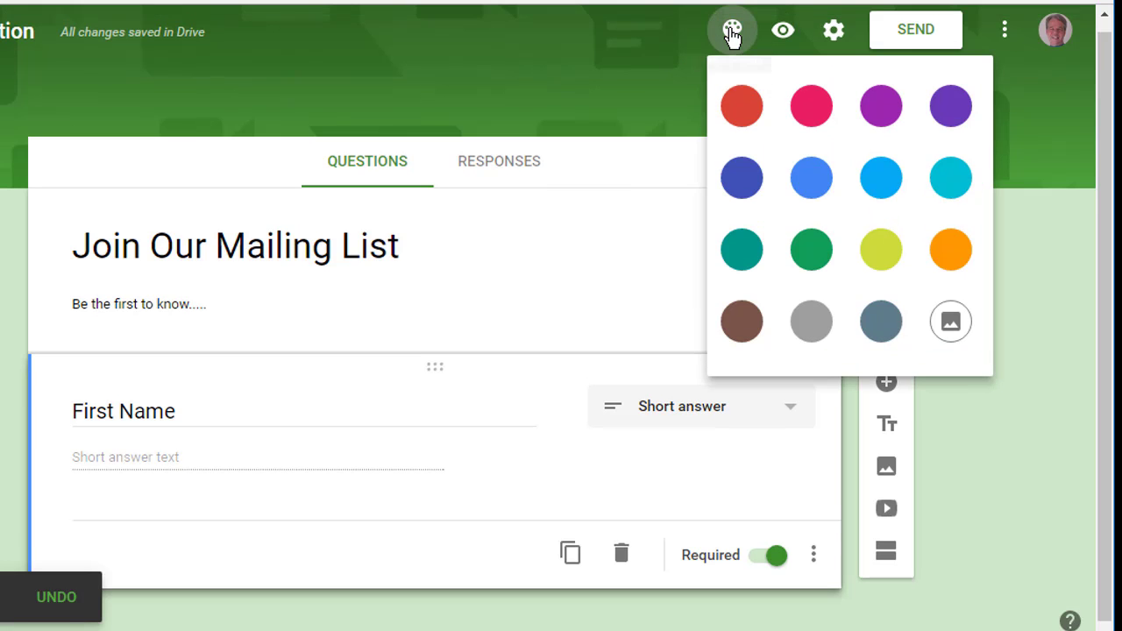
{"action": "left_click", "coordinate": [799, 107]}
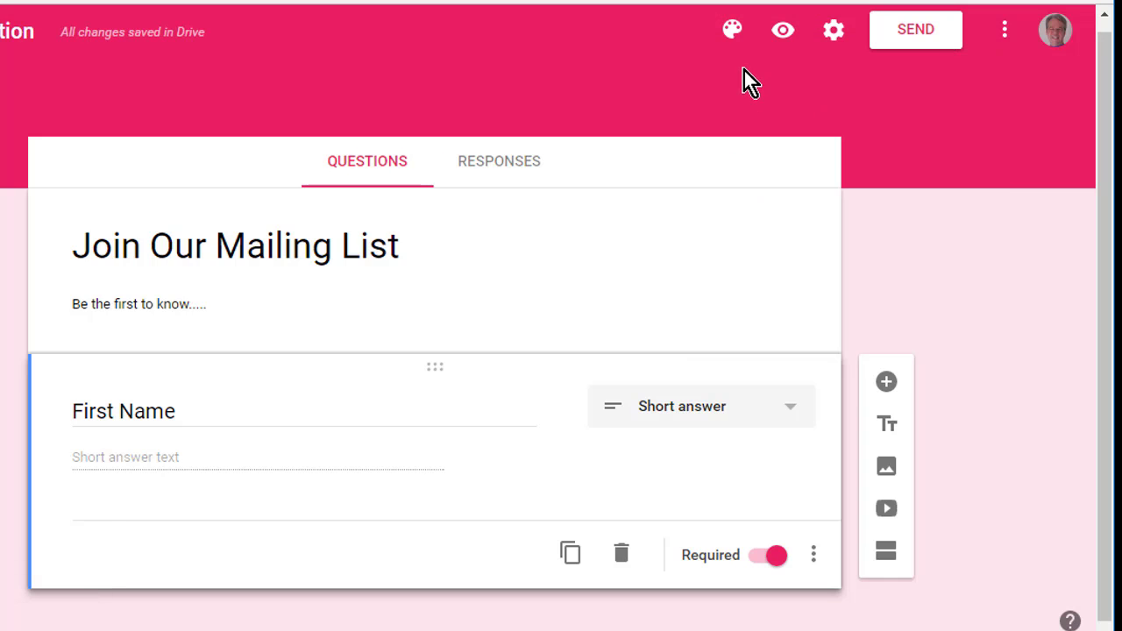
{"action": "left_click", "coordinate": [736, 36]}
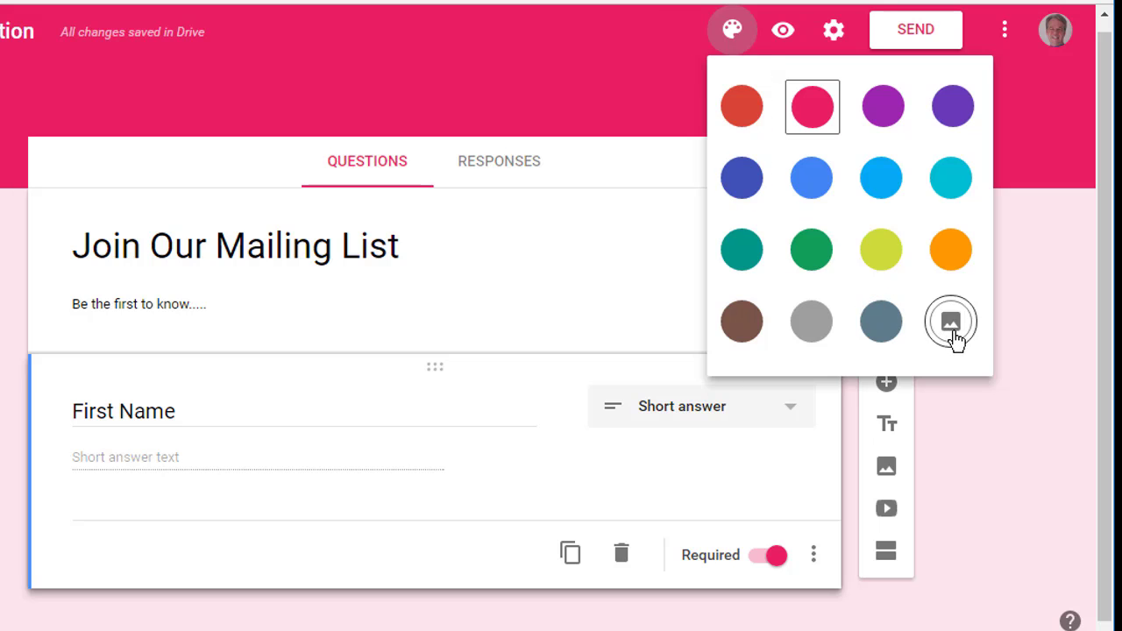
- Browse the Illustrations, Birthday, Food and dining and Party header image themes
{"action": "left_click", "coordinate": [953, 328]}
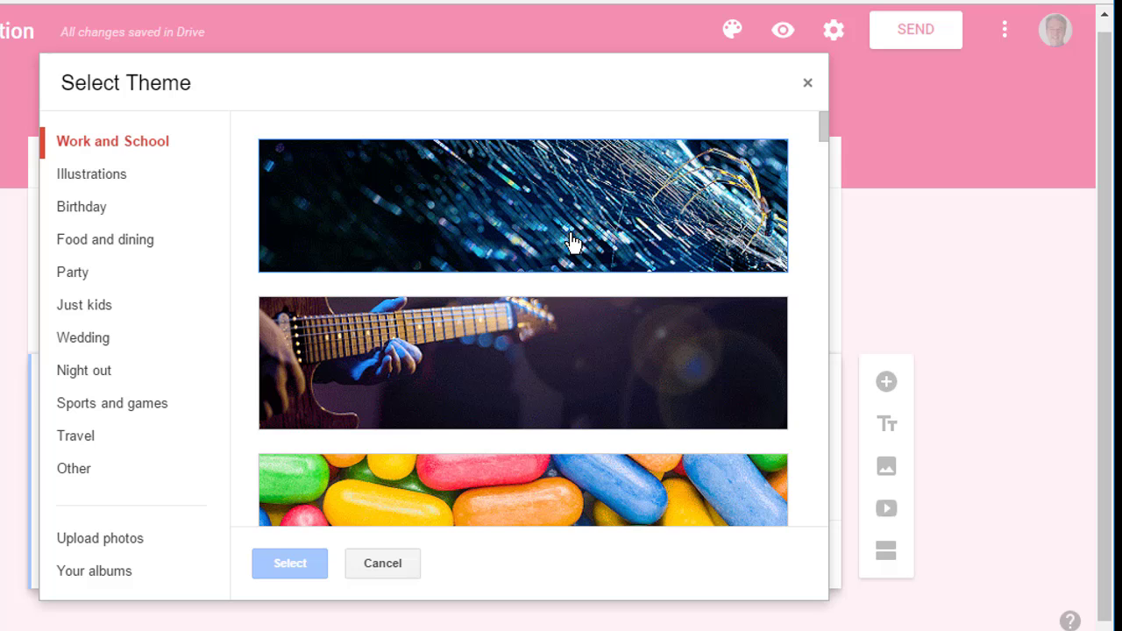
{"action": "scroll", "coordinate": [571, 359], "scroll_direction": "down", "scroll_amount": 6}
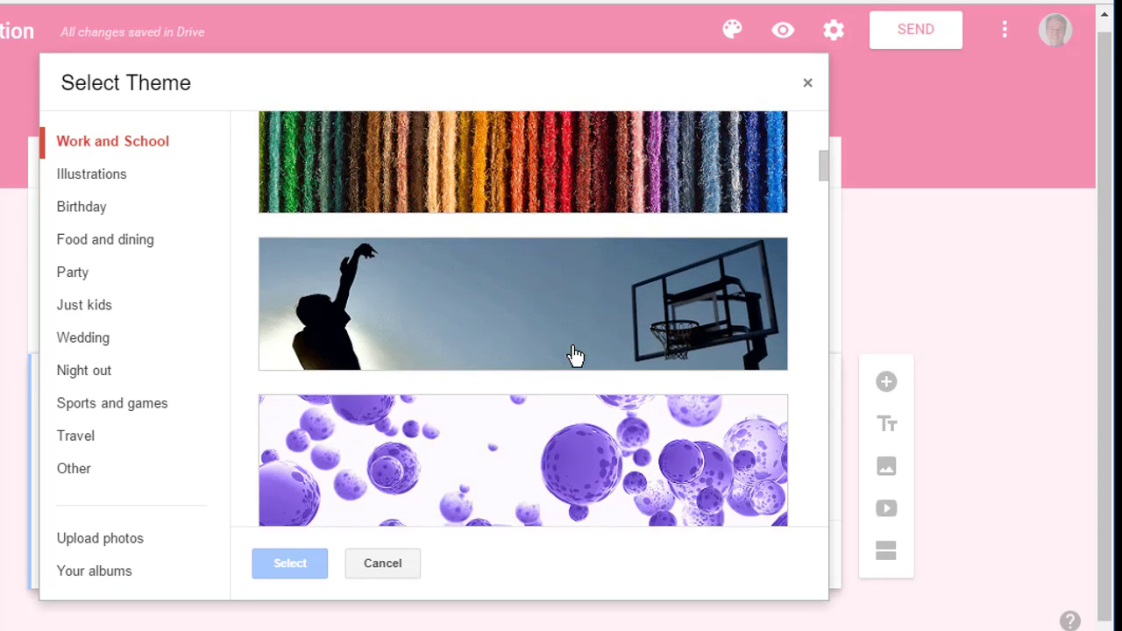
{"action": "scroll", "coordinate": [574, 355], "scroll_direction": "down", "scroll_amount": 10}
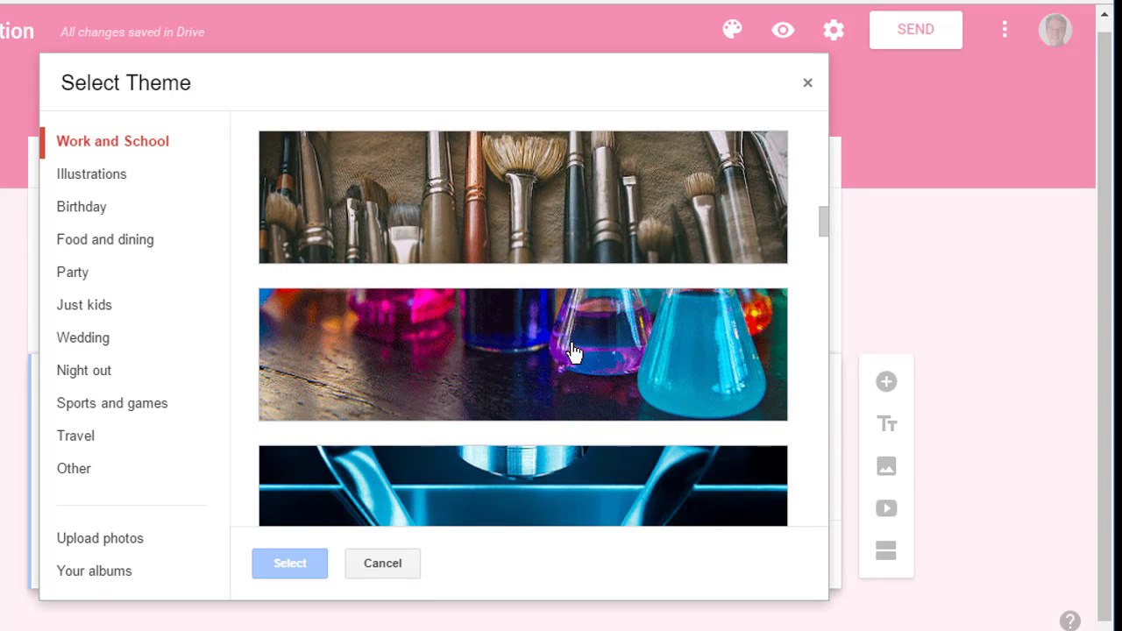
{"action": "left_click", "coordinate": [95, 191]}
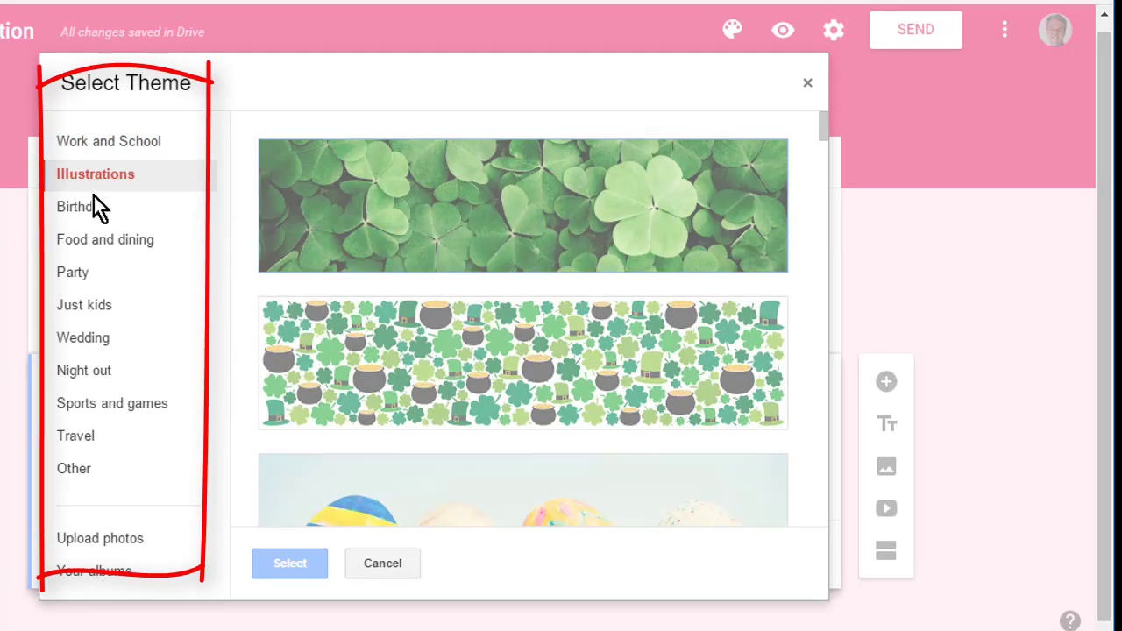
{"action": "left_click", "coordinate": [83, 217]}
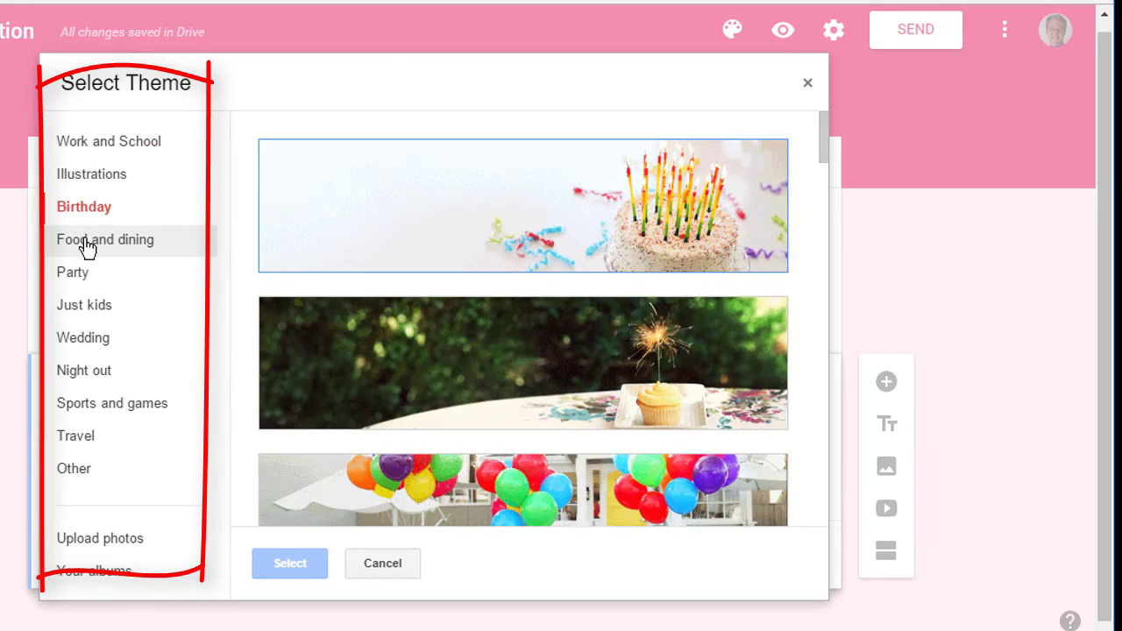
{"action": "left_click", "coordinate": [87, 245]}
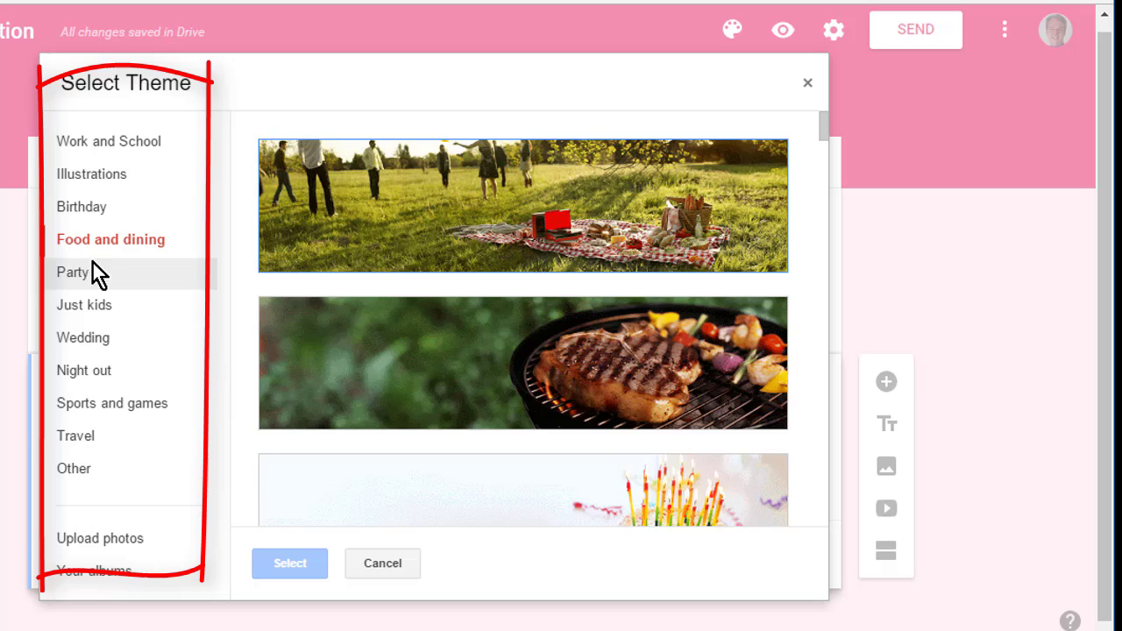
{"action": "left_click", "coordinate": [93, 267]}
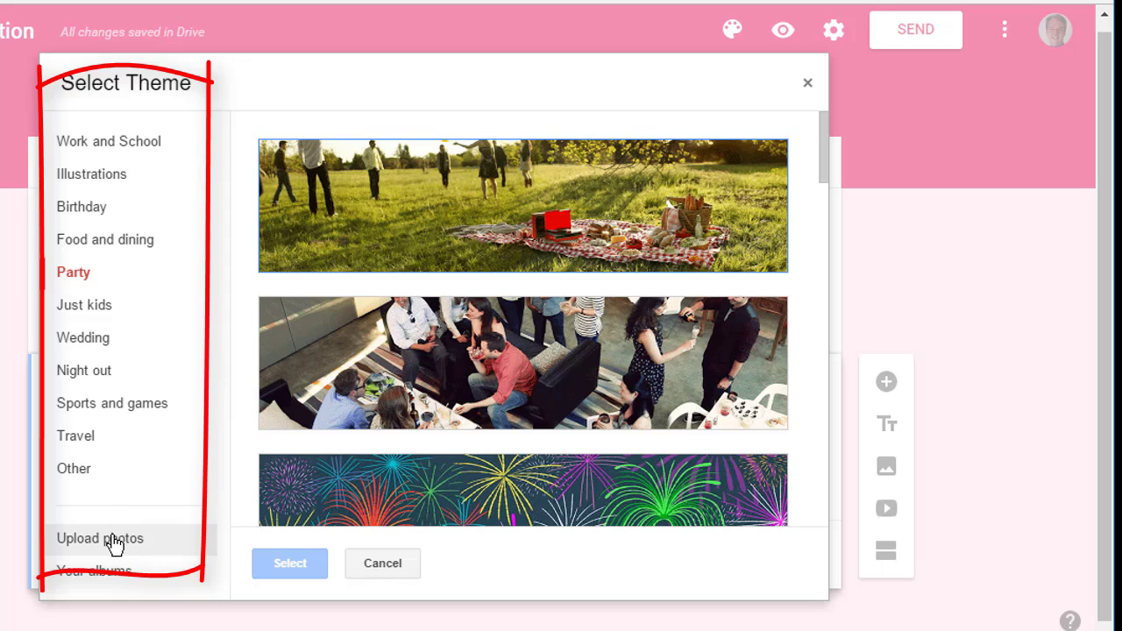
- Return to Work and School and choose the candy header image
{"action": "left_click", "coordinate": [108, 145]}
{"action": "scroll", "coordinate": [525, 368], "scroll_direction": "down", "scroll_amount": 3}
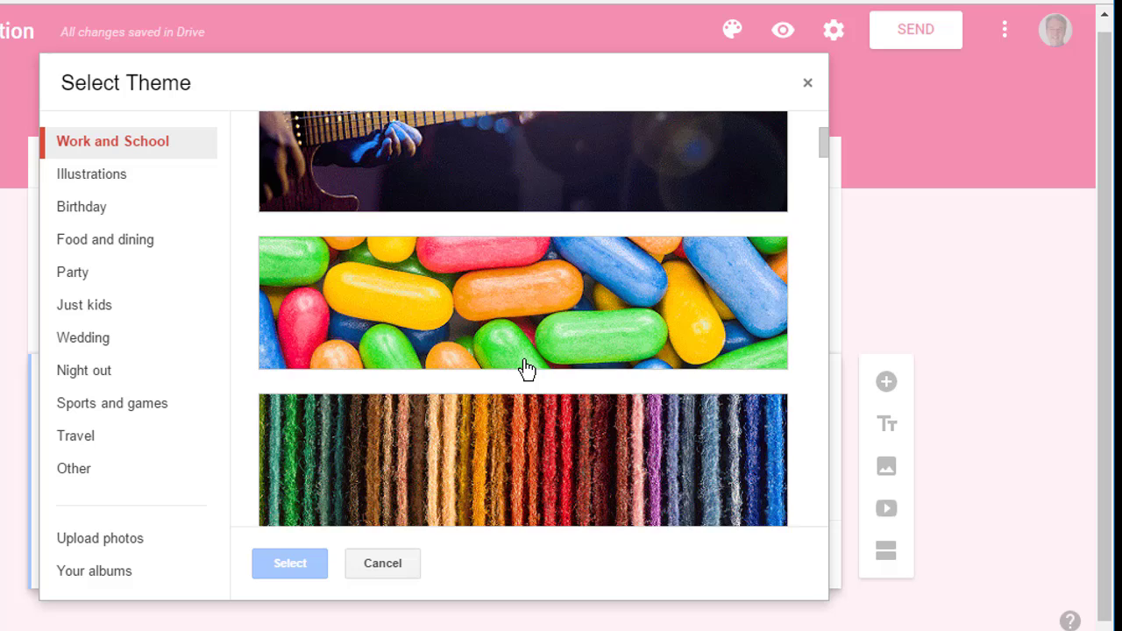
{"action": "scroll", "coordinate": [526, 368], "scroll_direction": "down", "scroll_amount": 4}
{"action": "scroll", "coordinate": [529, 370], "scroll_direction": "up", "scroll_amount": 4}
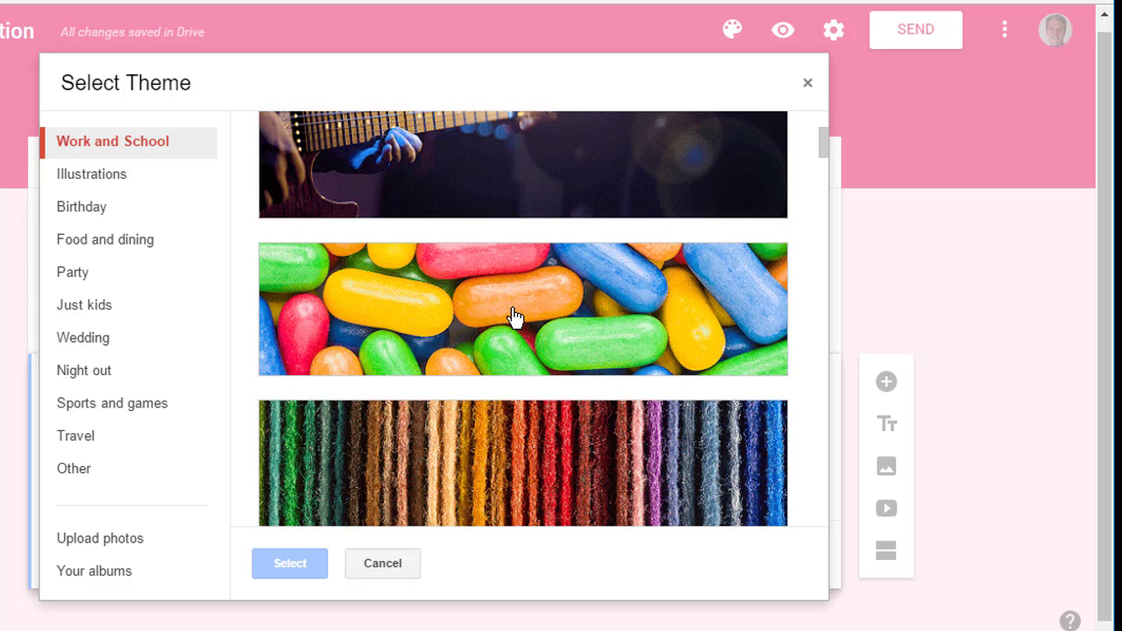
{"action": "left_click", "coordinate": [514, 317]}
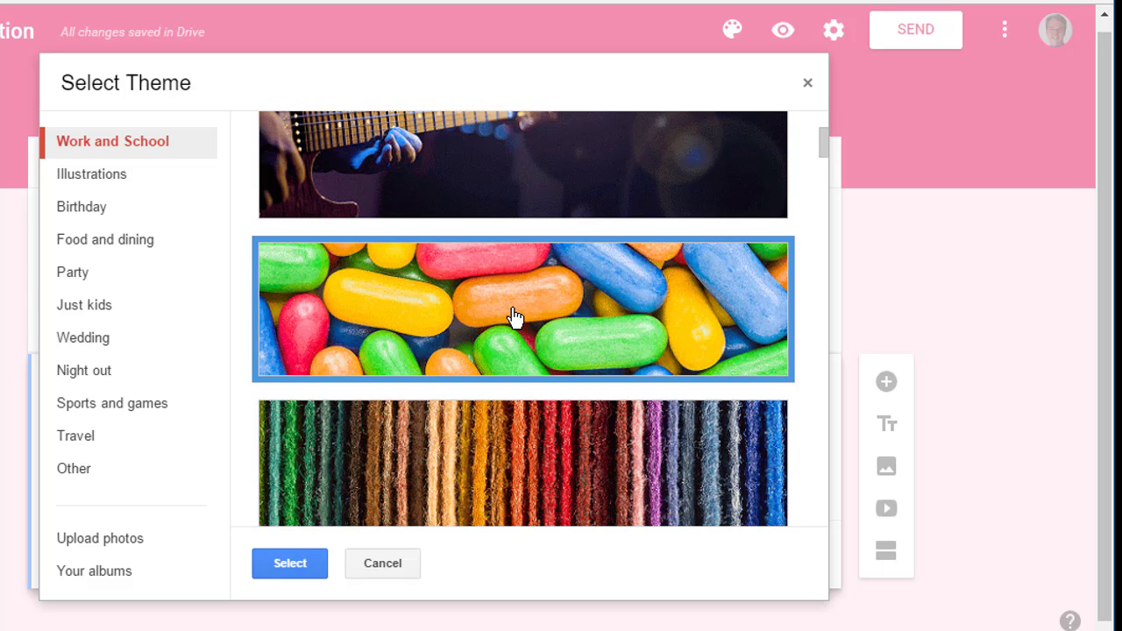
- Apply the candy header image, preview the live form, then return to the editor
{"action": "left_click", "coordinate": [302, 563]}
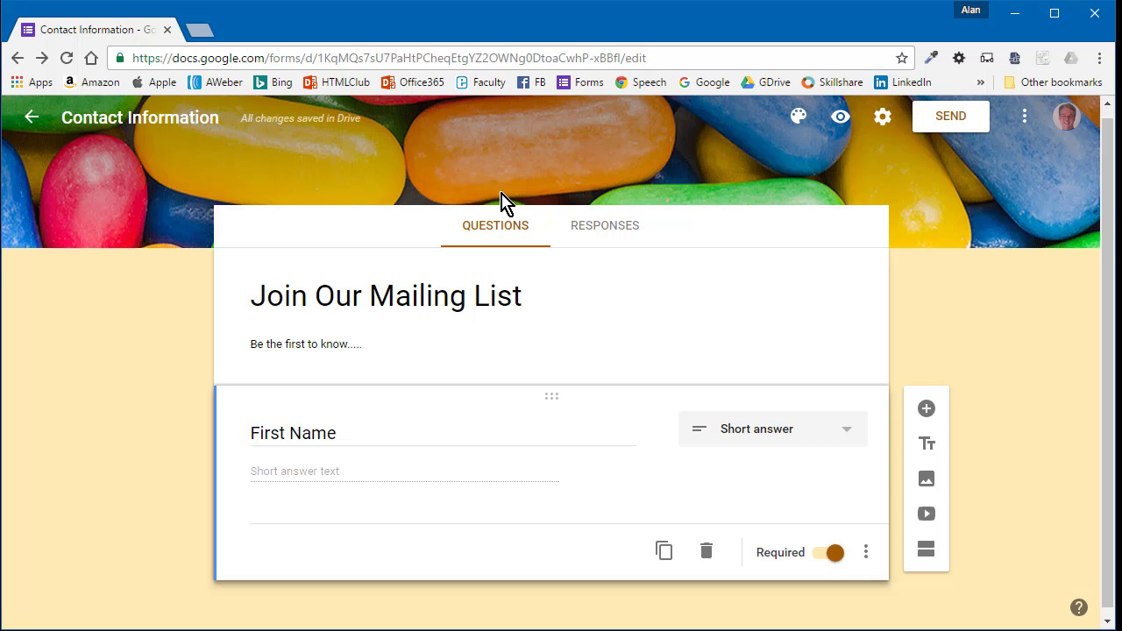
{"action": "left_click", "coordinate": [842, 128]}
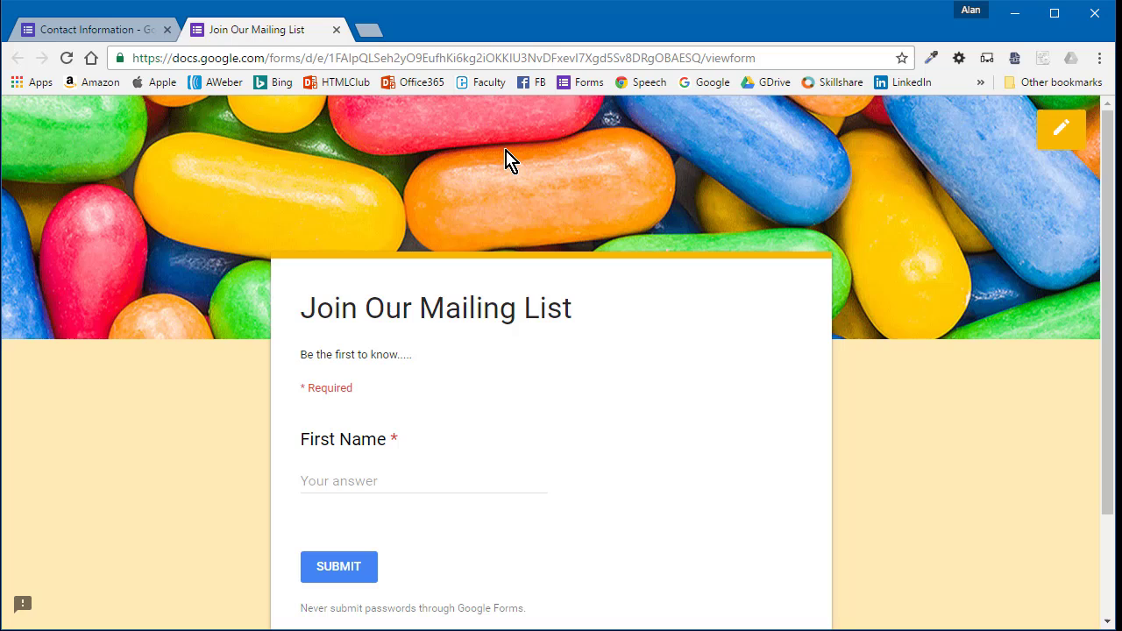
{"action": "left_click", "coordinate": [1058, 145]}
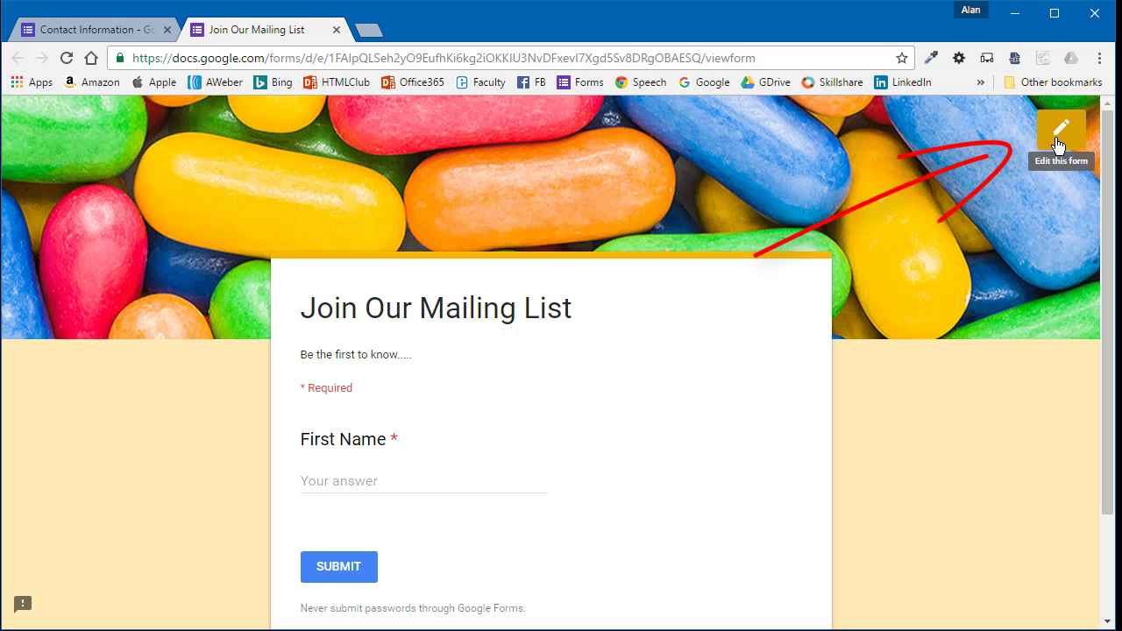
{"action": "left_click", "coordinate": [1057, 145]}
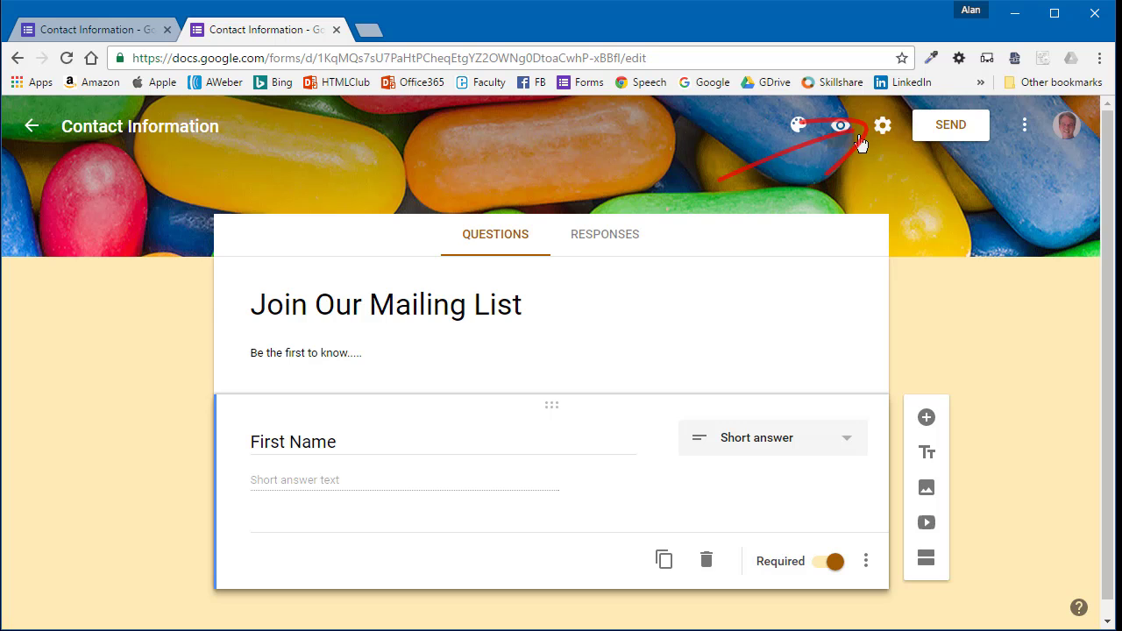
- Collect email addresses, always send response receipts, and untick the one-response limit in Settings
{"action": "left_click", "coordinate": [881, 130]}
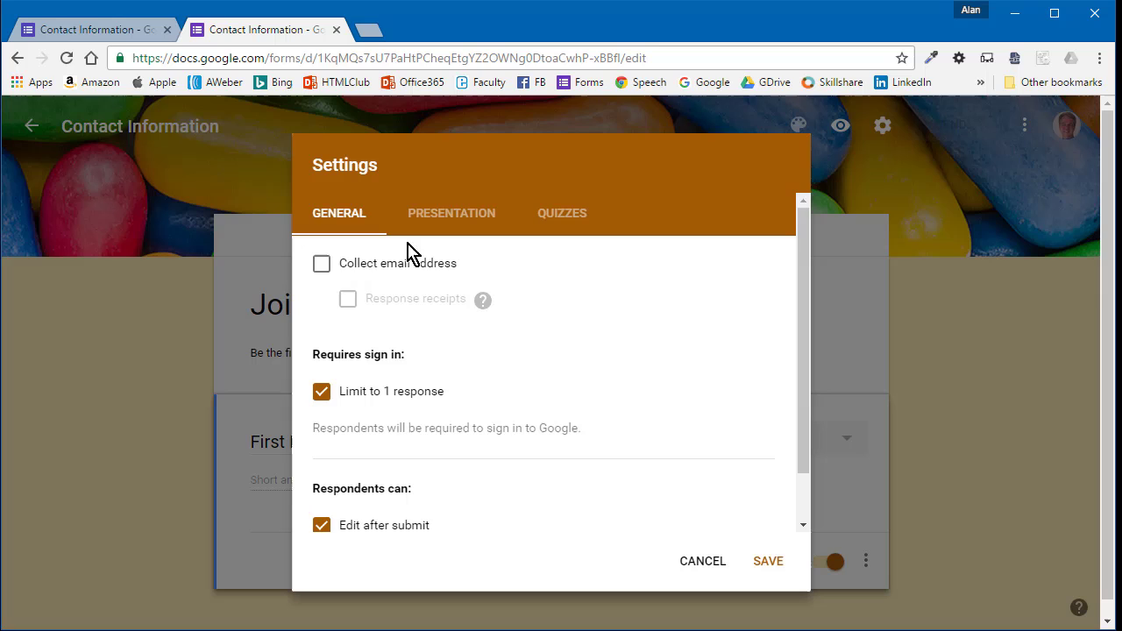
{"action": "left_click", "coordinate": [321, 266]}
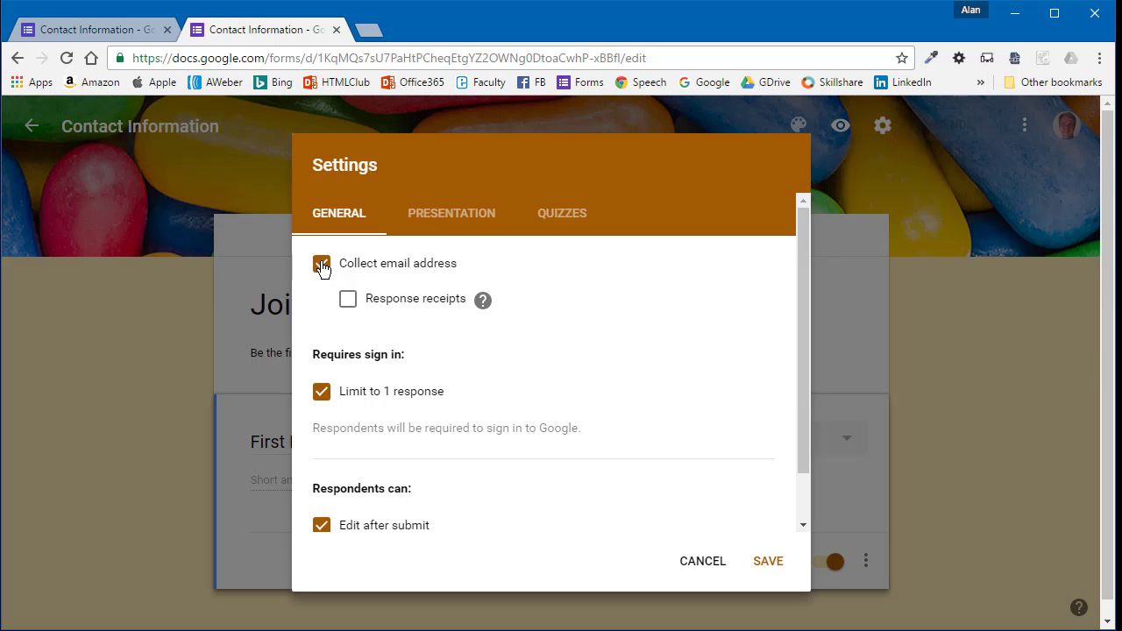
{"action": "left_click", "coordinate": [485, 304]}
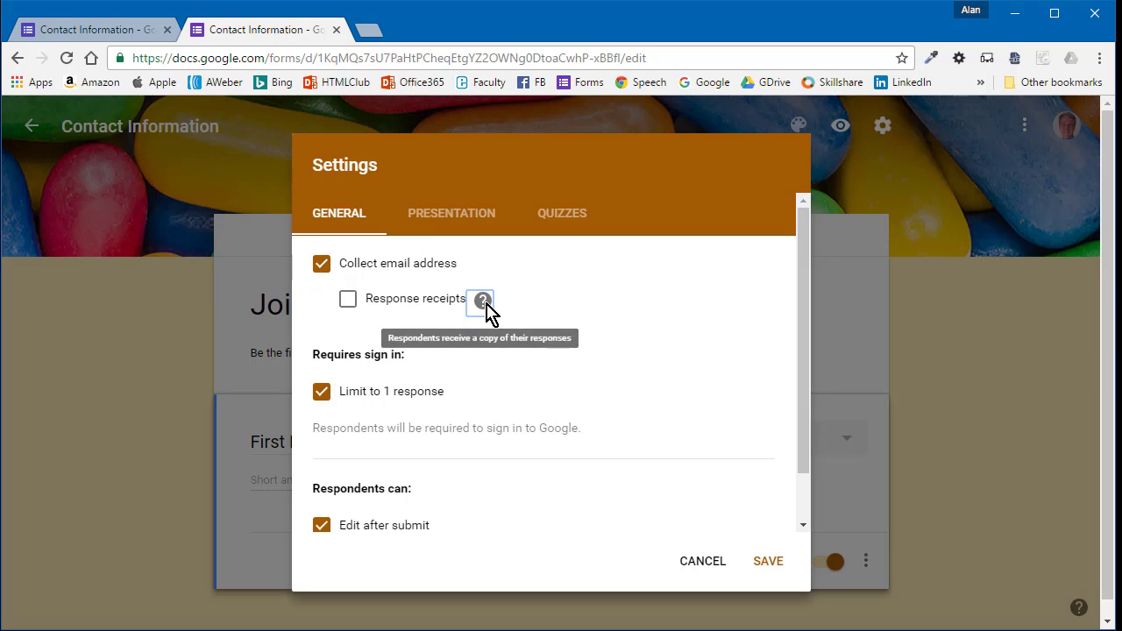
{"action": "mouse_move", "coordinate": [483, 310]}
{"action": "left_click", "coordinate": [603, 303]}
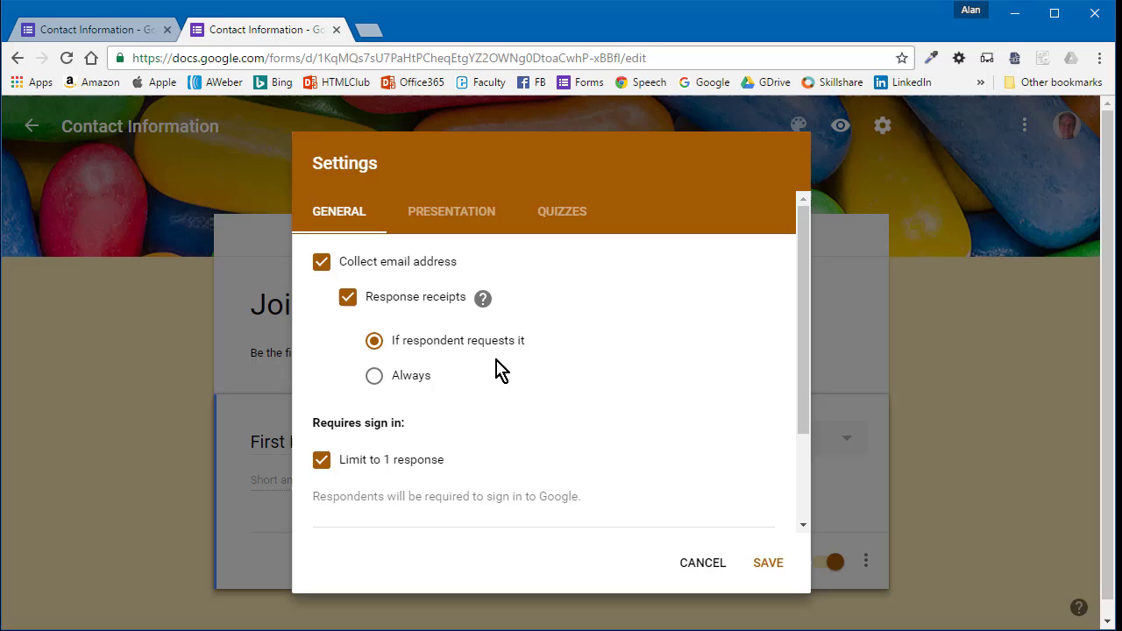
{"action": "left_click", "coordinate": [423, 382]}
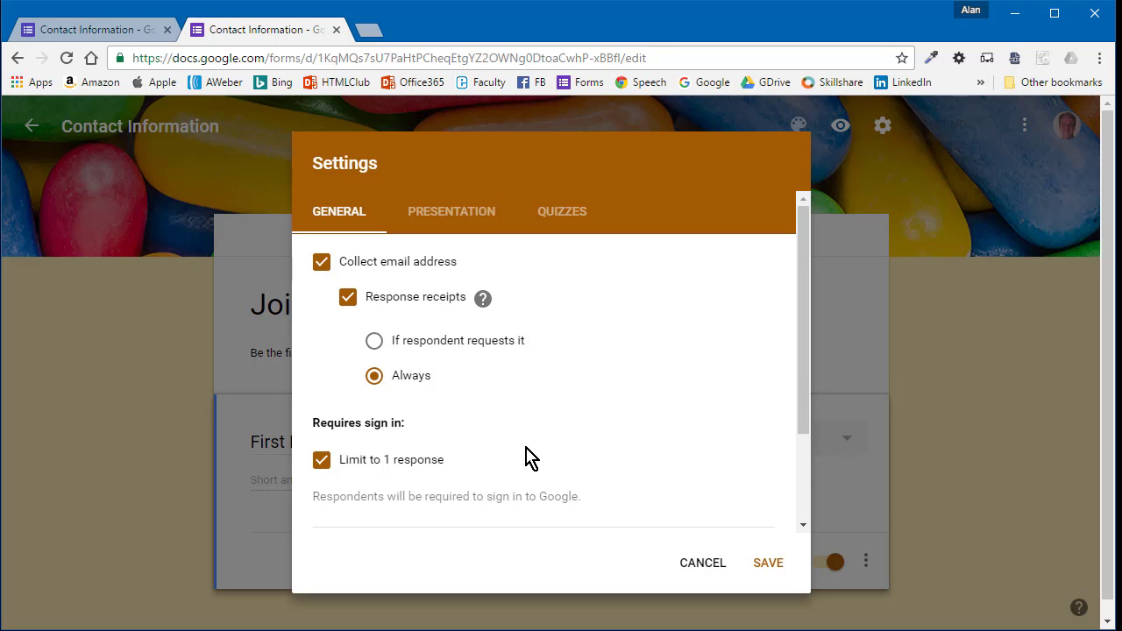
{"action": "scroll", "coordinate": [526, 456], "scroll_direction": "down", "scroll_amount": 1}
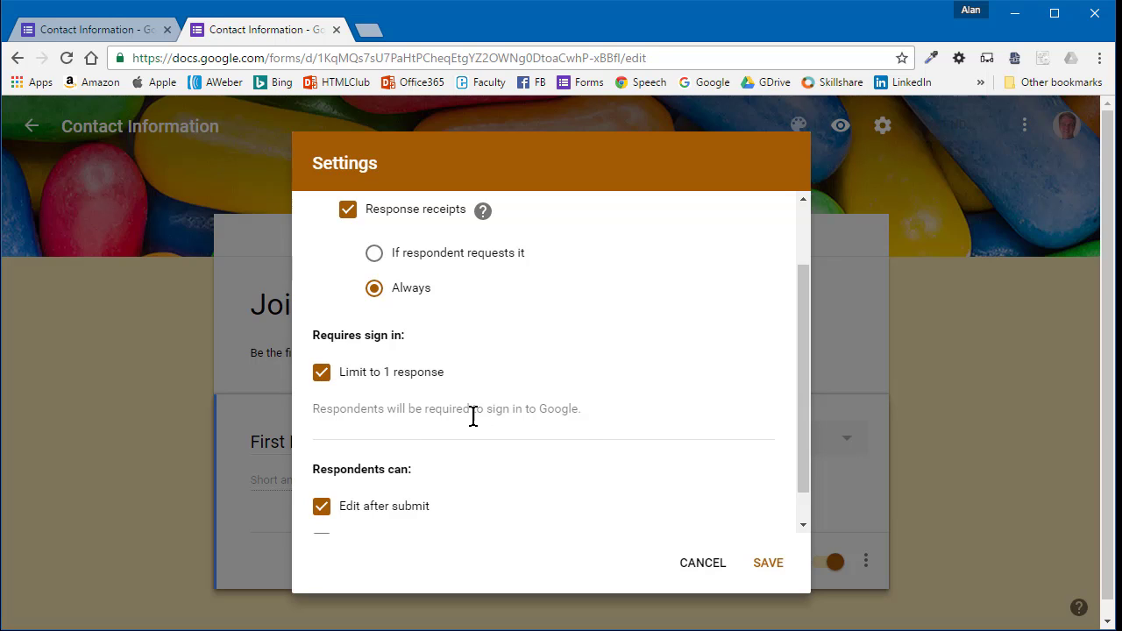
{"action": "left_click", "coordinate": [322, 375]}
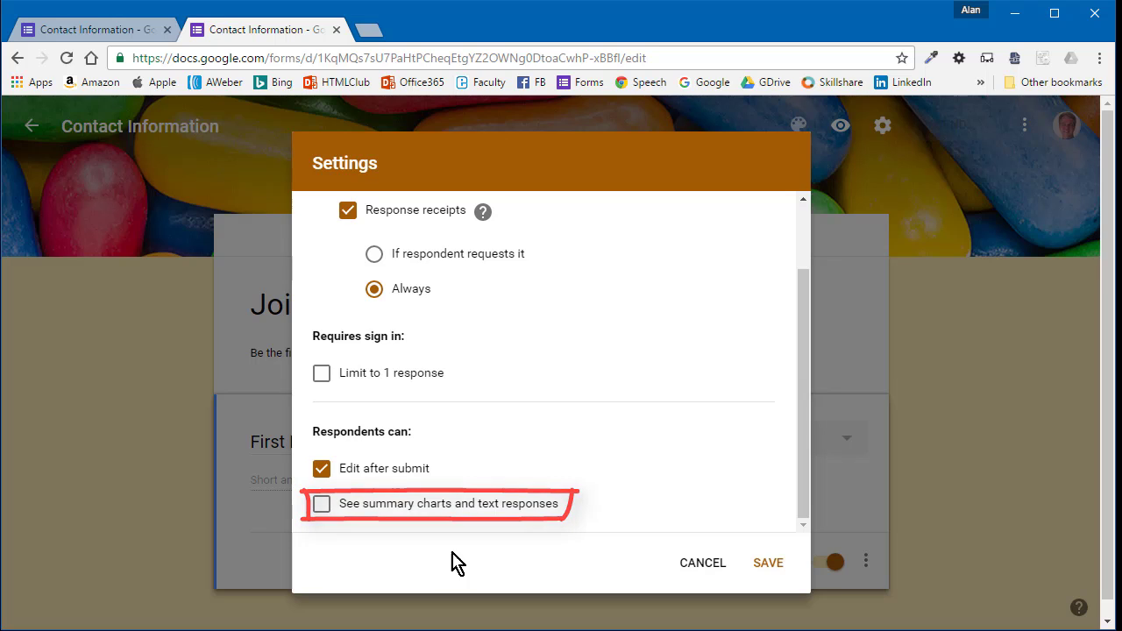
{"action": "left_click", "coordinate": [766, 566]}
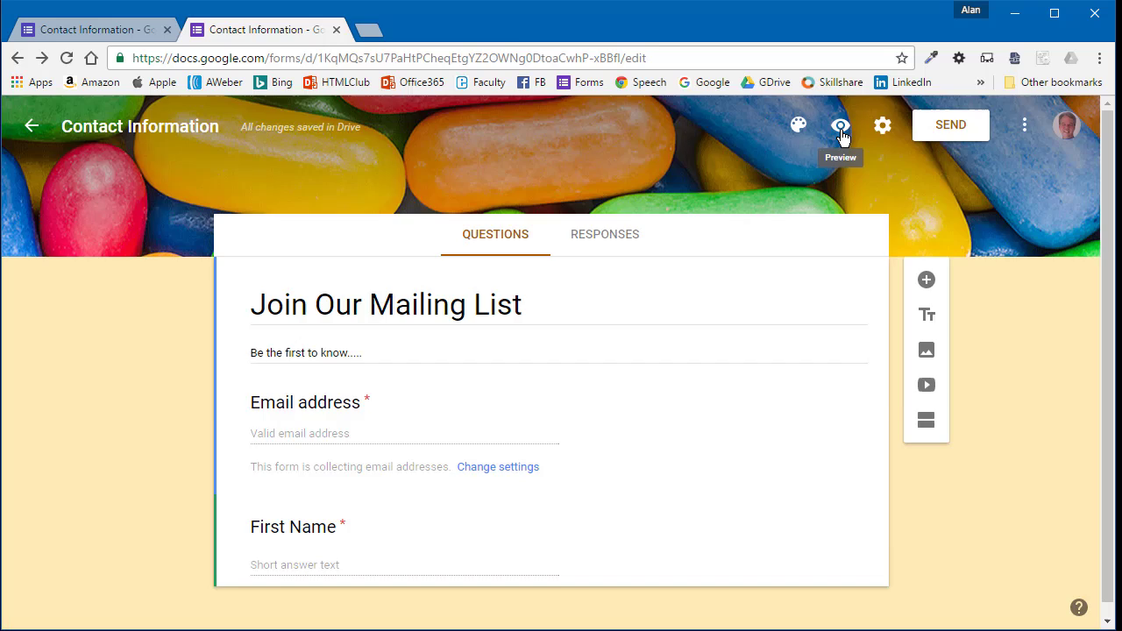
- Preview the live form again, then reopen it in the editor
{"action": "left_click", "coordinate": [840, 125]}
{"action": "scroll", "coordinate": [621, 325], "scroll_direction": "down", "scroll_amount": 2}
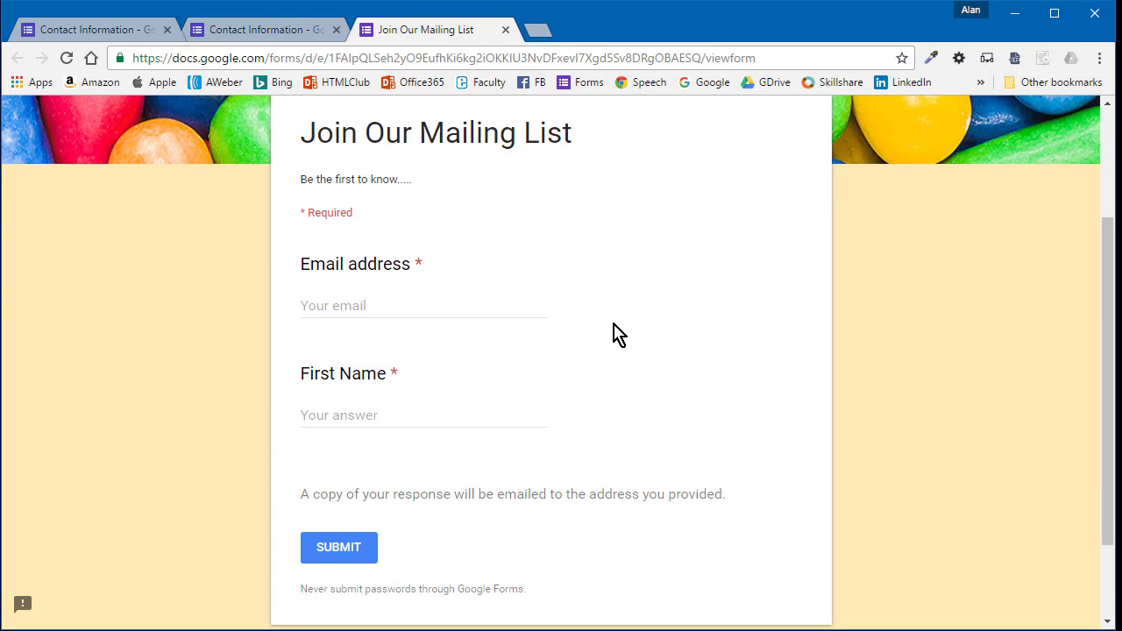
{"action": "scroll", "coordinate": [617, 335], "scroll_direction": "up", "scroll_amount": 2}
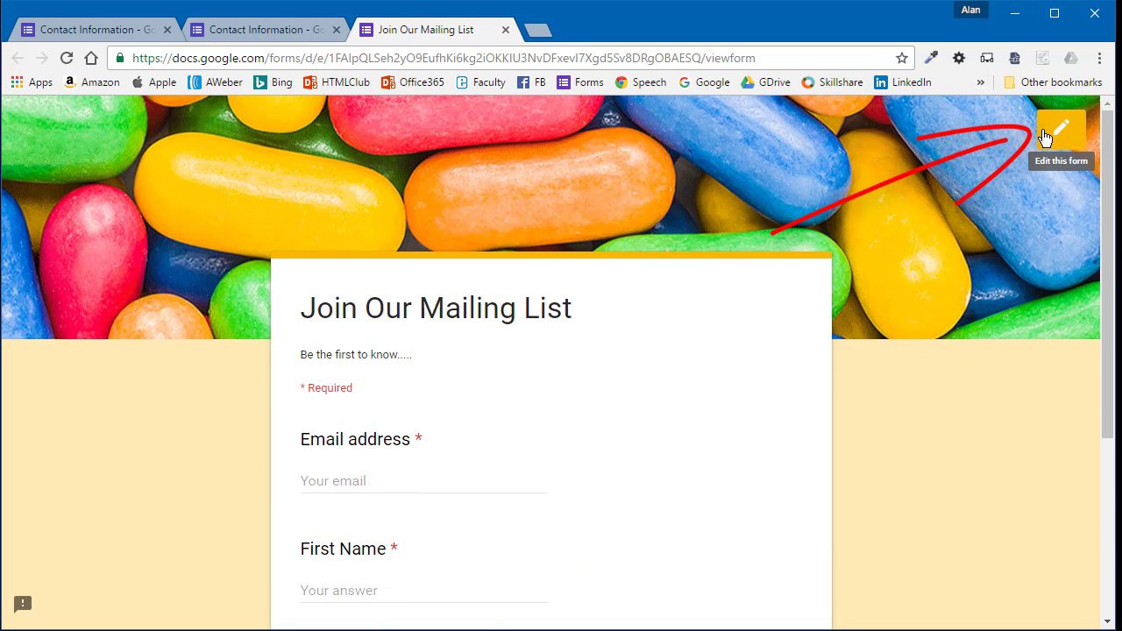
{"action": "left_click", "coordinate": [1044, 138]}
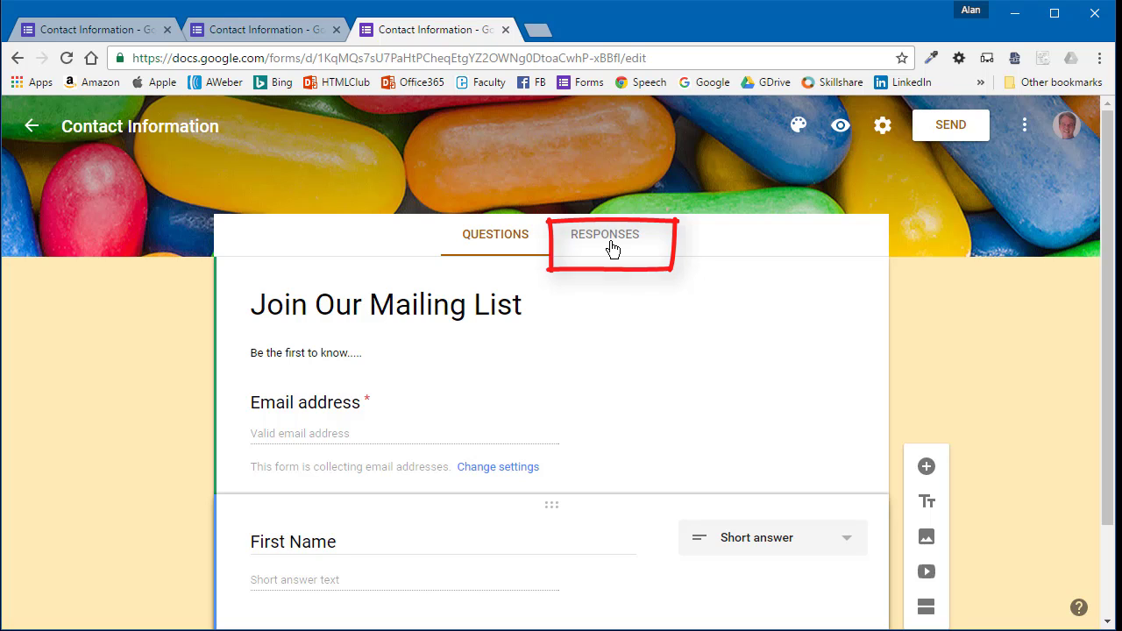
- Open the form's Responses tab (0 responses) and propose a new Contact Information response spreadsheet
{"action": "left_click", "coordinate": [611, 248]}
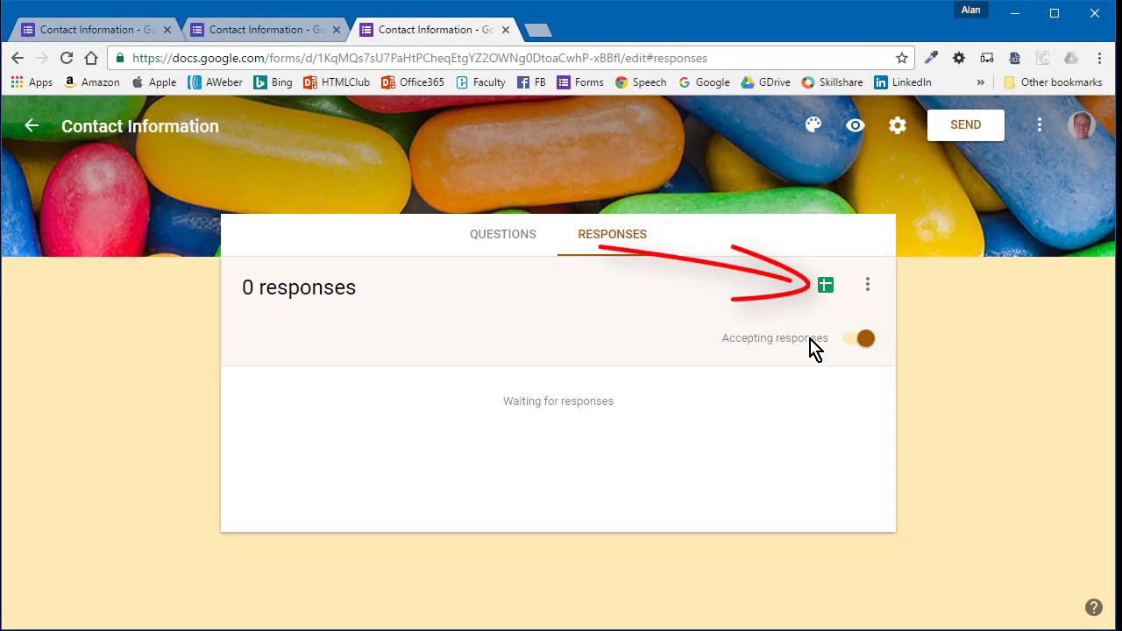
{"action": "left_click", "coordinate": [827, 292]}
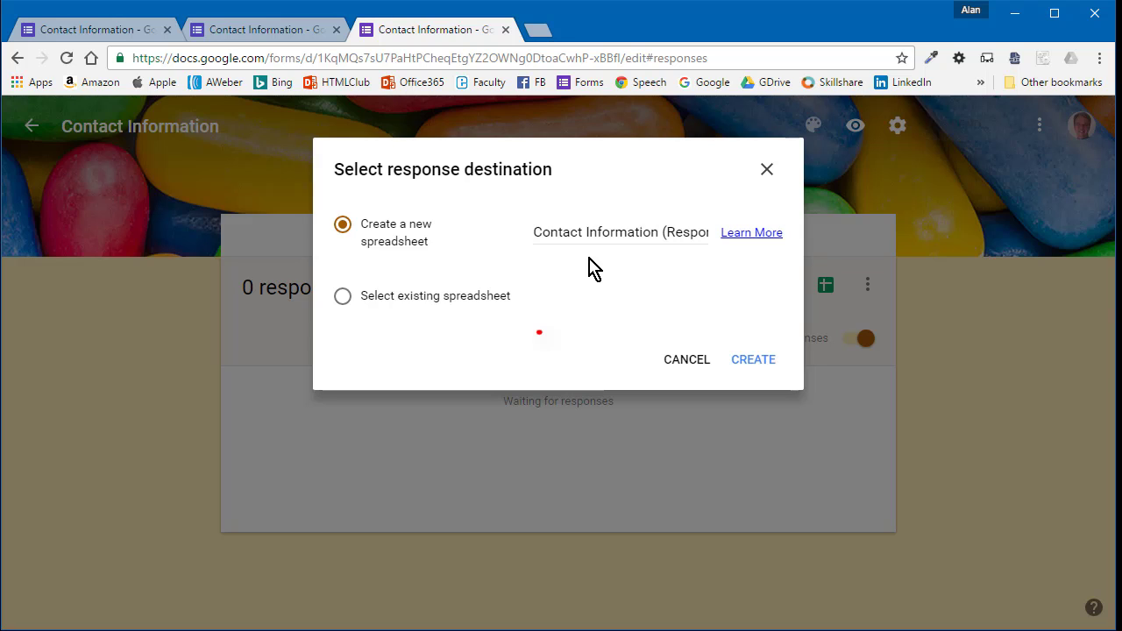
- Create the response spreadsheet and replace 'Contact Information' in its title with 'Join Our Mailing List'
{"action": "left_click", "coordinate": [753, 359]}
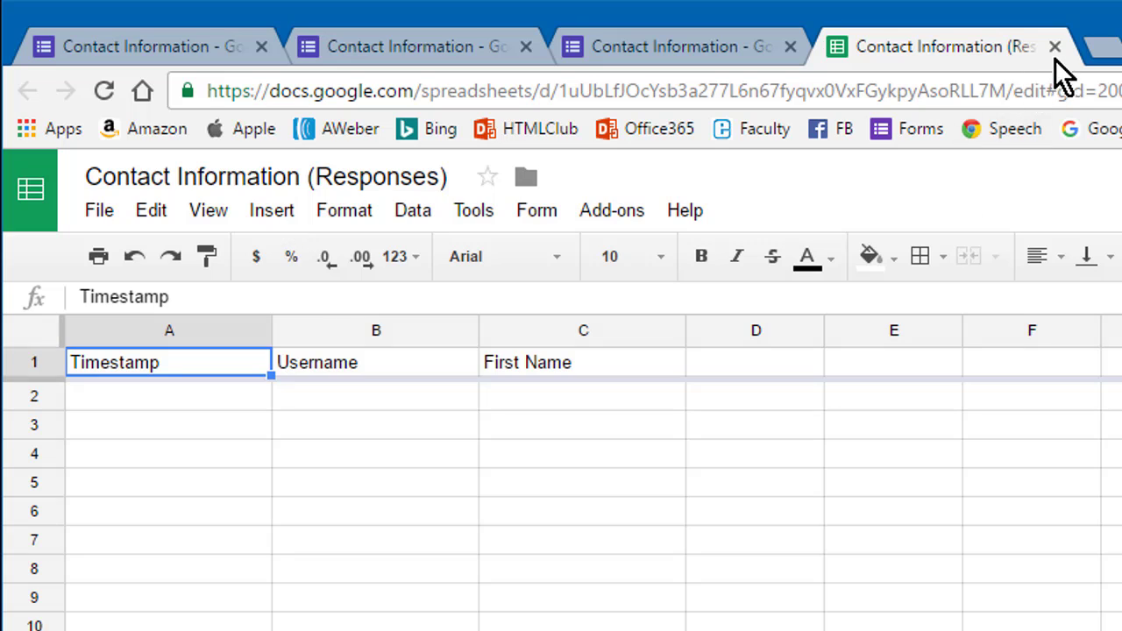
{"action": "left_click", "coordinate": [255, 181]}
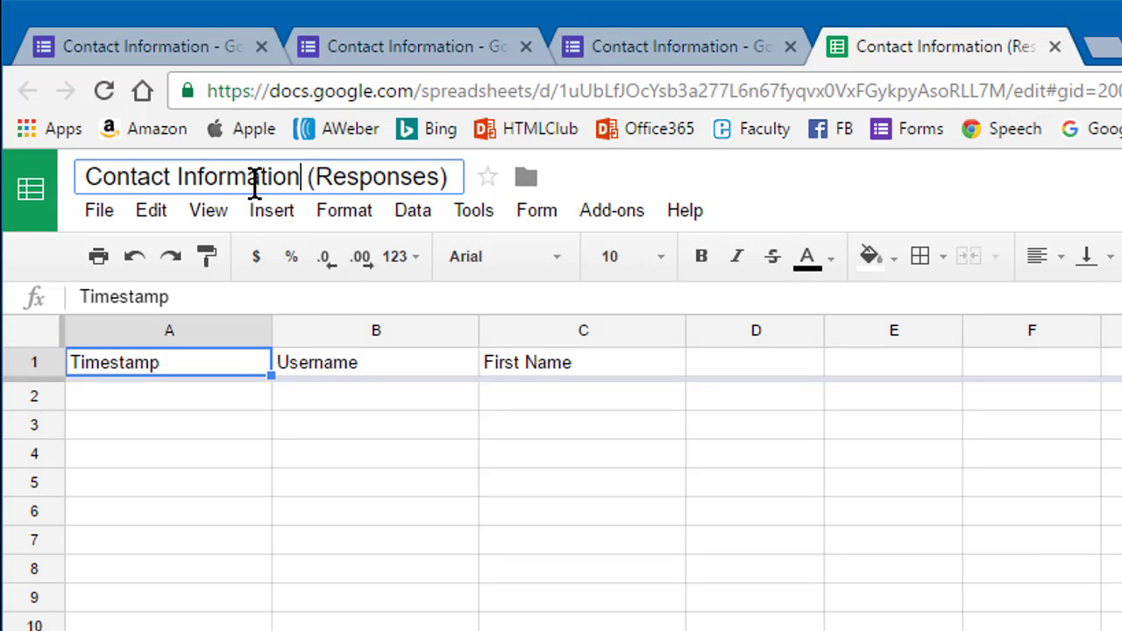
{"action": "left_click_drag", "start_coordinate": [255, 181], "coordinate": [38, 187]}
{"action": "type", "text": "Join Our"}
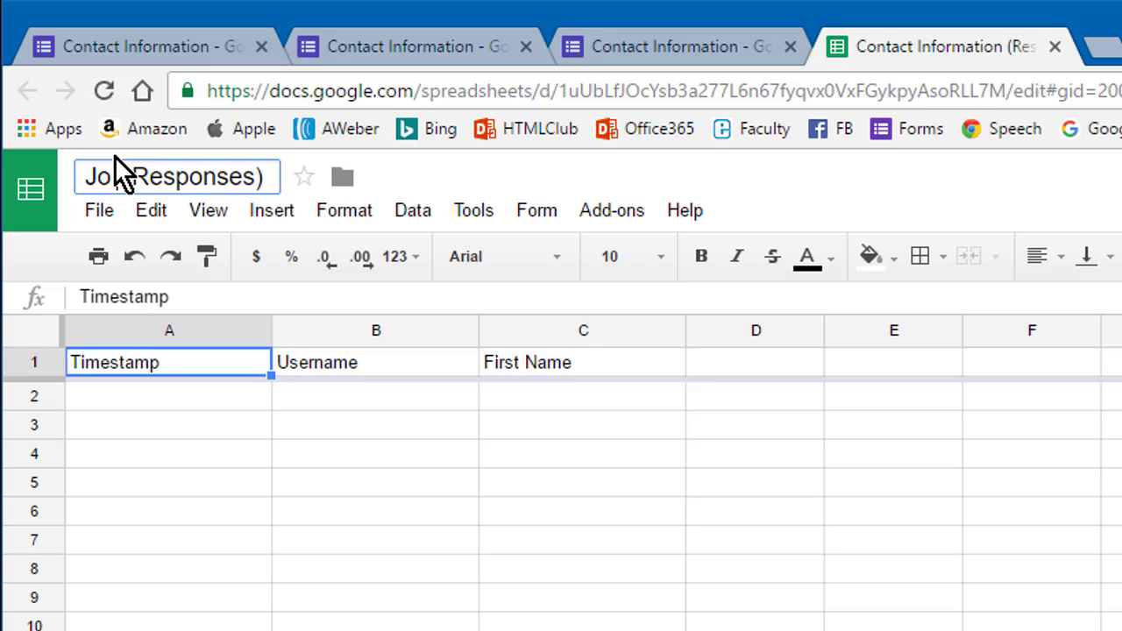
{"action": "type", "text": " Mailing Lis"}
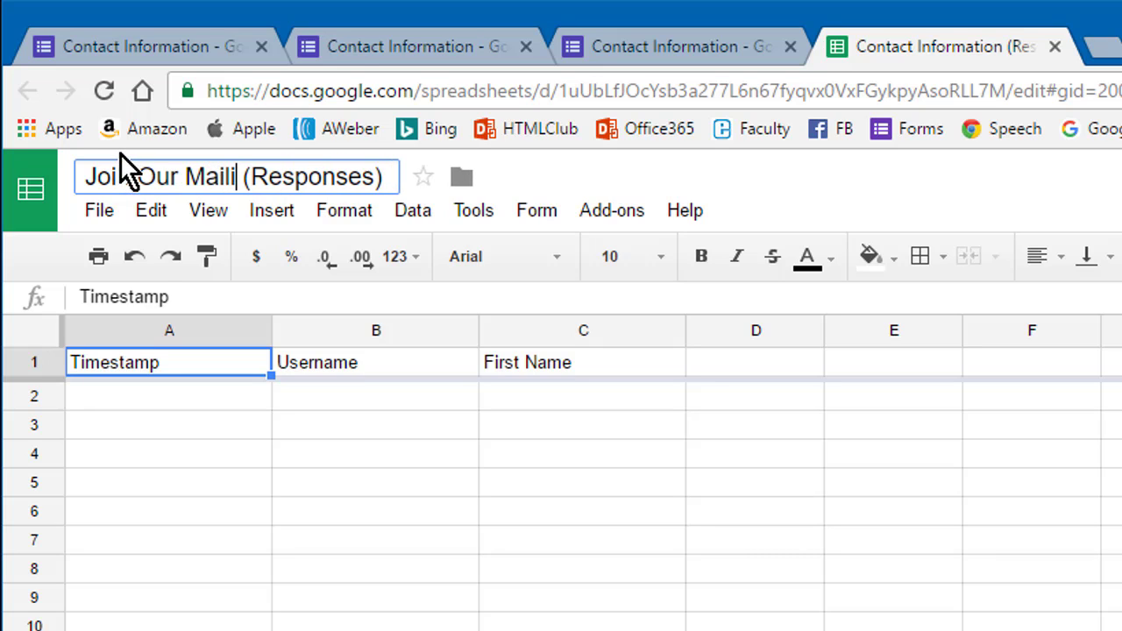
{"action": "type", "text": "t"}
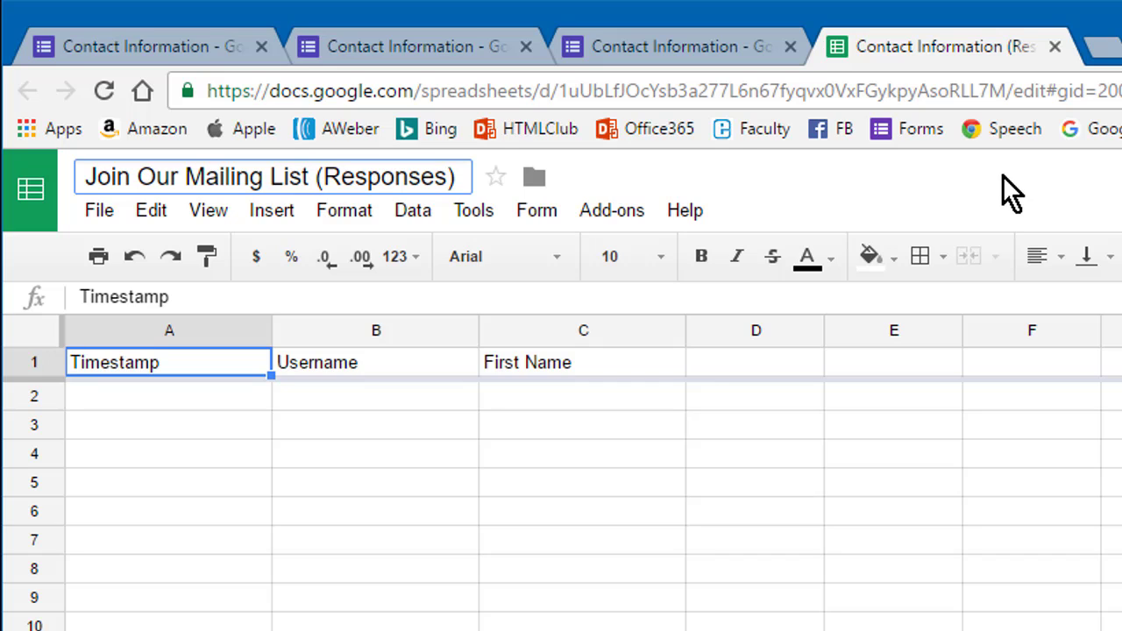
{"action": "left_click", "coordinate": [796, 392]}
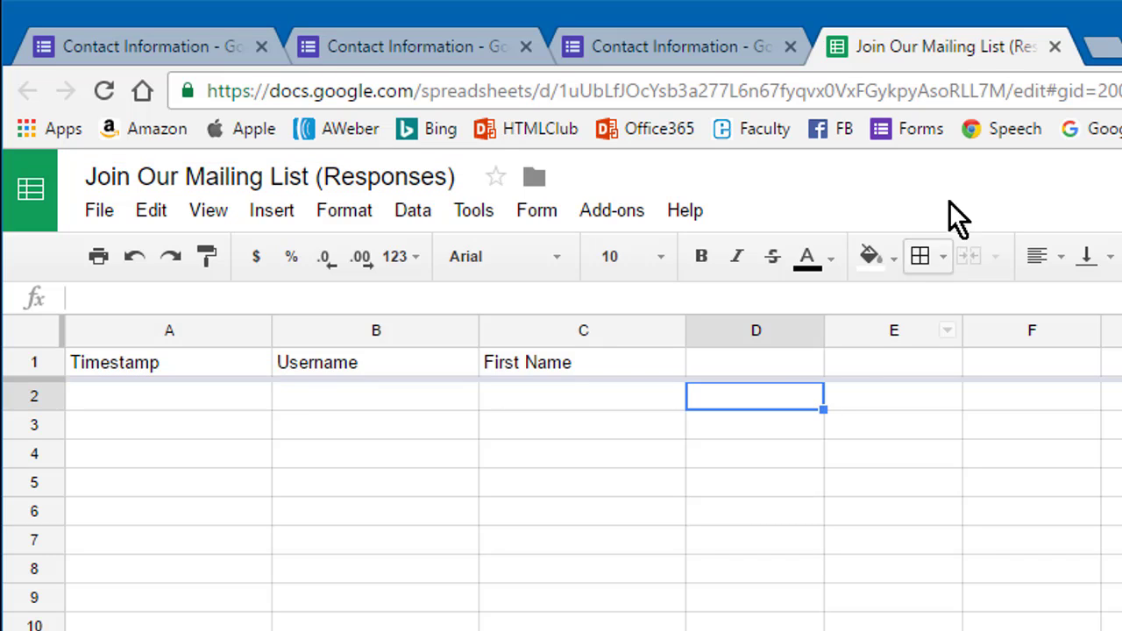
- Close the responses spreadsheet and turn on email notifications for new responses
{"action": "left_click", "coordinate": [1055, 47]}
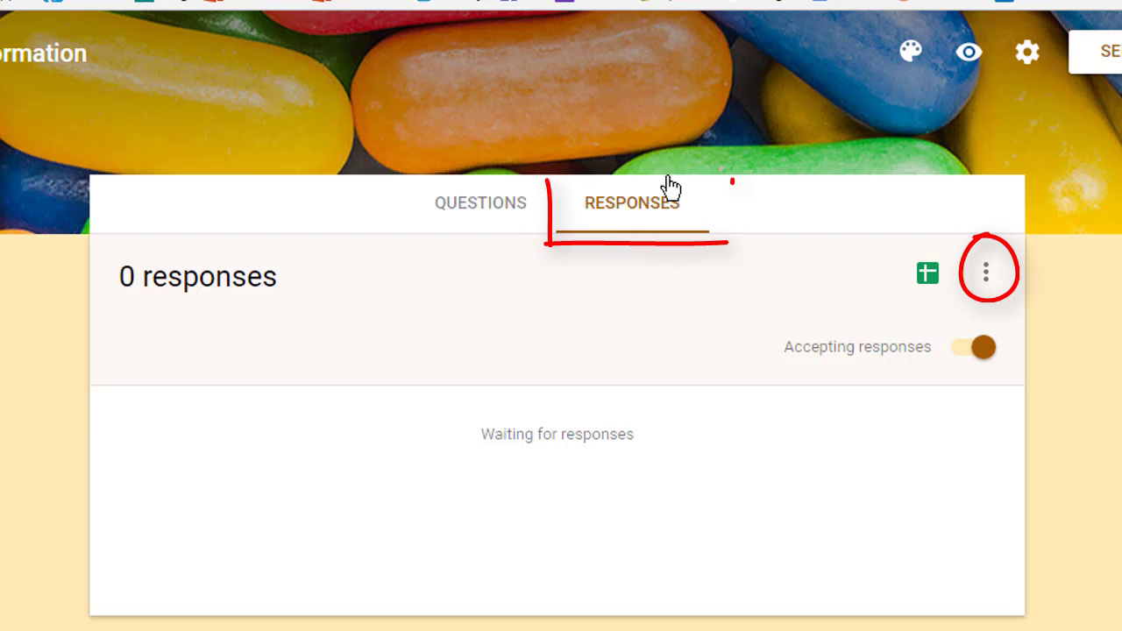
{"action": "left_click", "coordinate": [990, 272]}
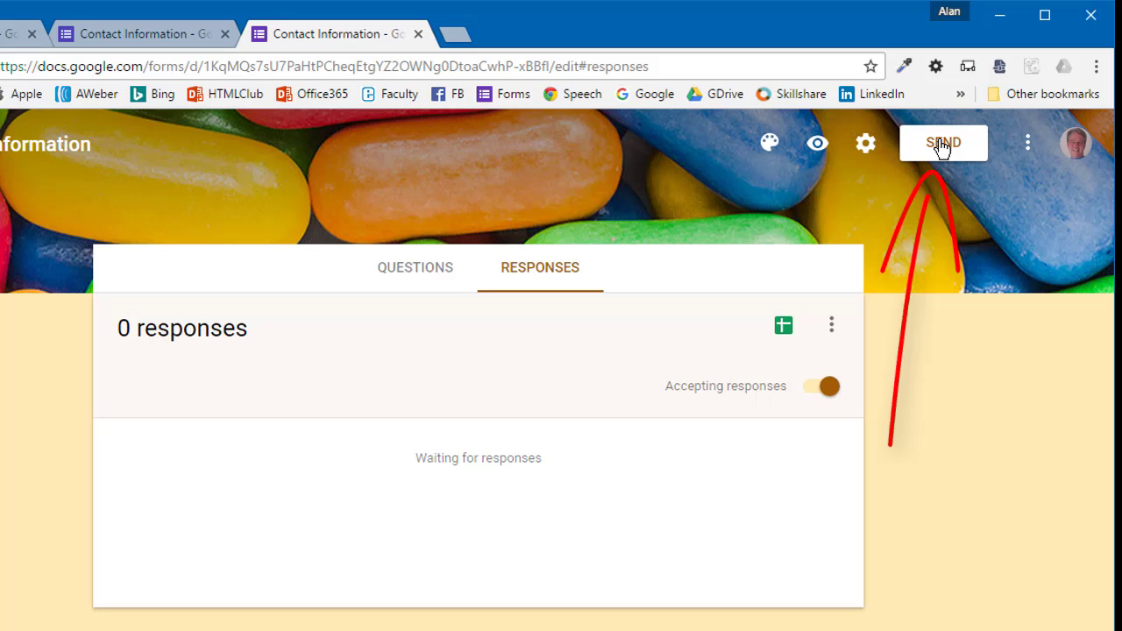
- Copy the form's shortened goo.gl share link from the Send form dialog
{"action": "left_click", "coordinate": [940, 145]}
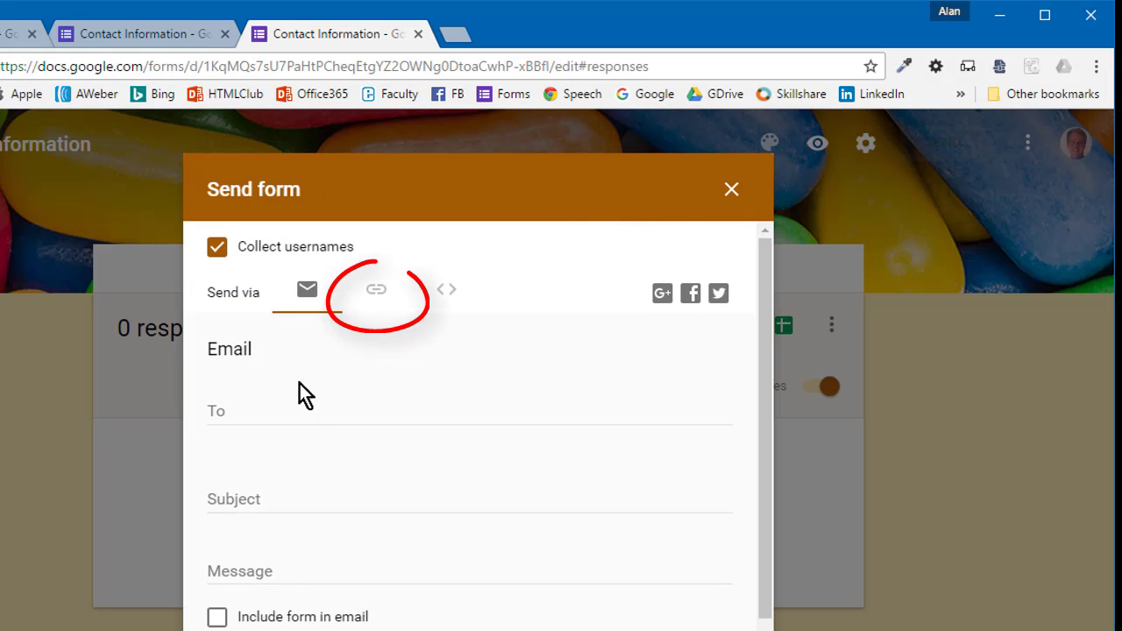
{"action": "left_click", "coordinate": [376, 294]}
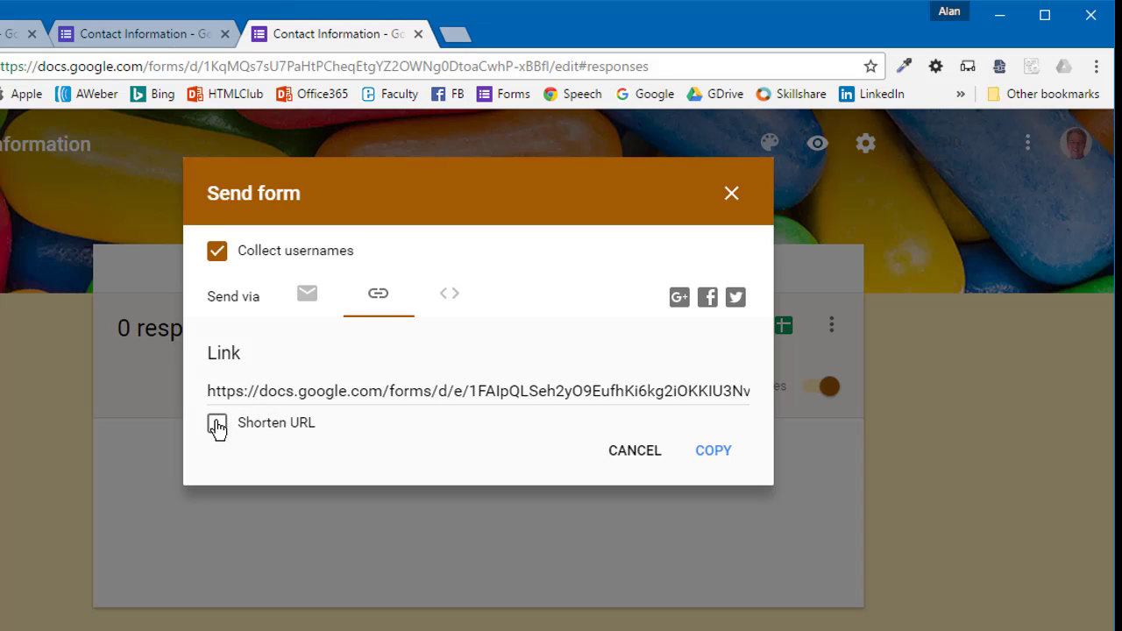
{"action": "left_click", "coordinate": [217, 426]}
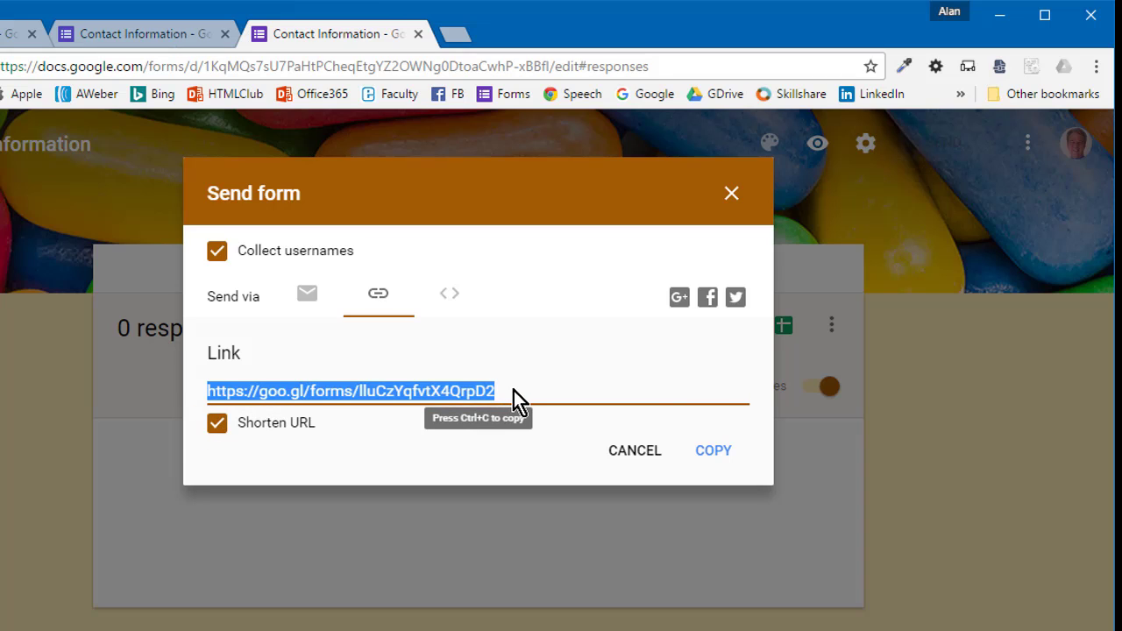
{"action": "right_click", "coordinate": [481, 391]}
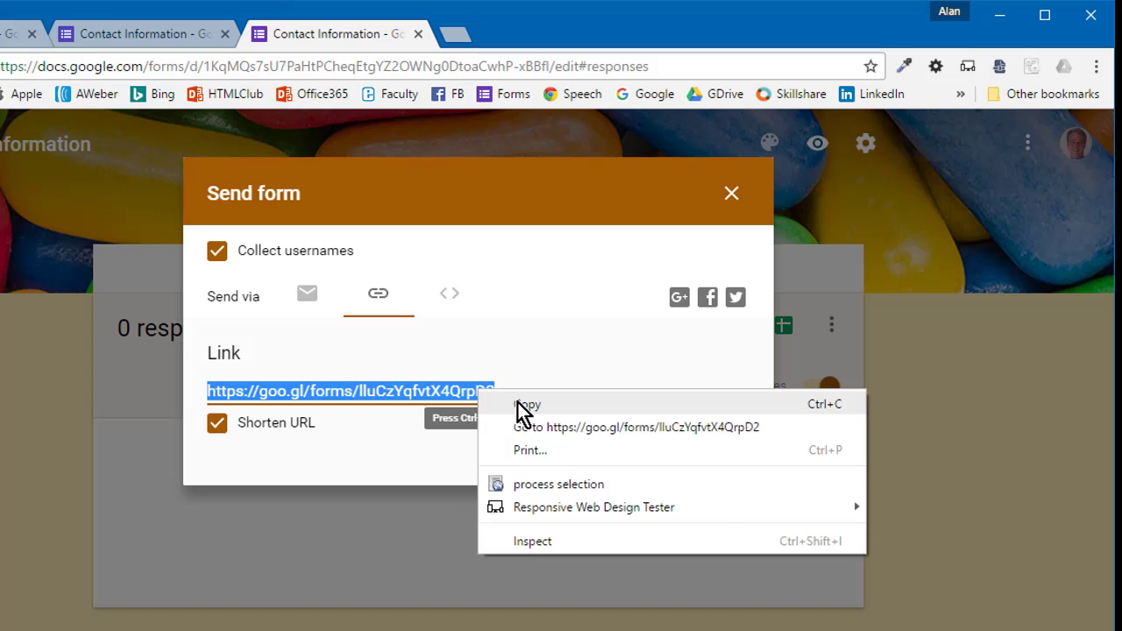
{"action": "left_click", "coordinate": [524, 404]}
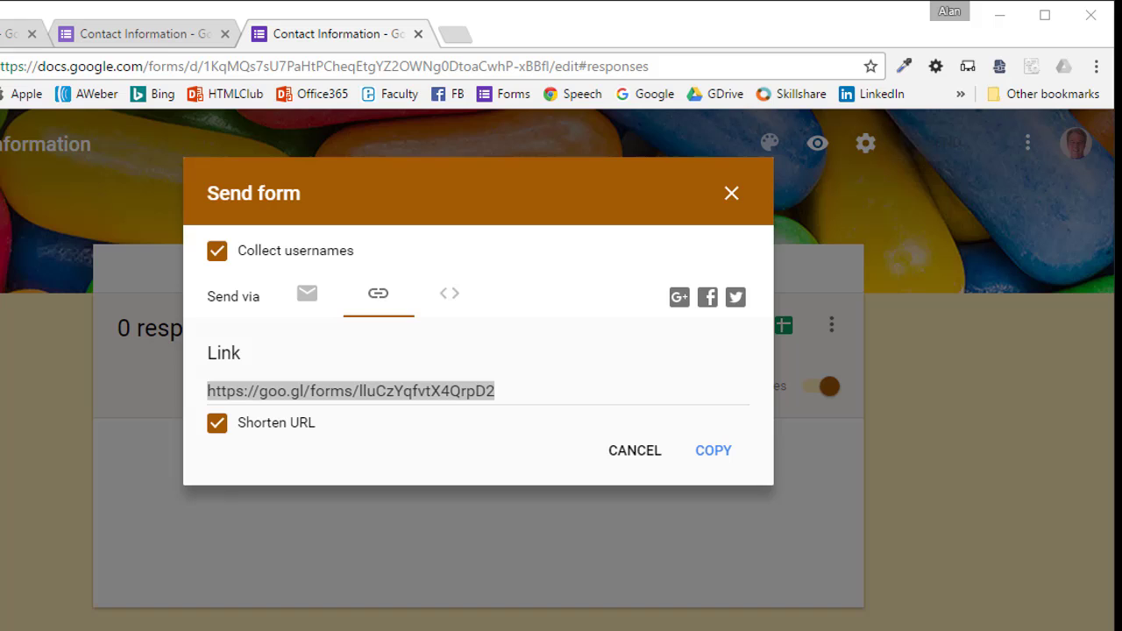
- Paste the shortened link into a new Notepad note after the word 'Link'
{"action": "left_click_drag", "start_coordinate": [714, 181], "coordinate": [660, 181]}
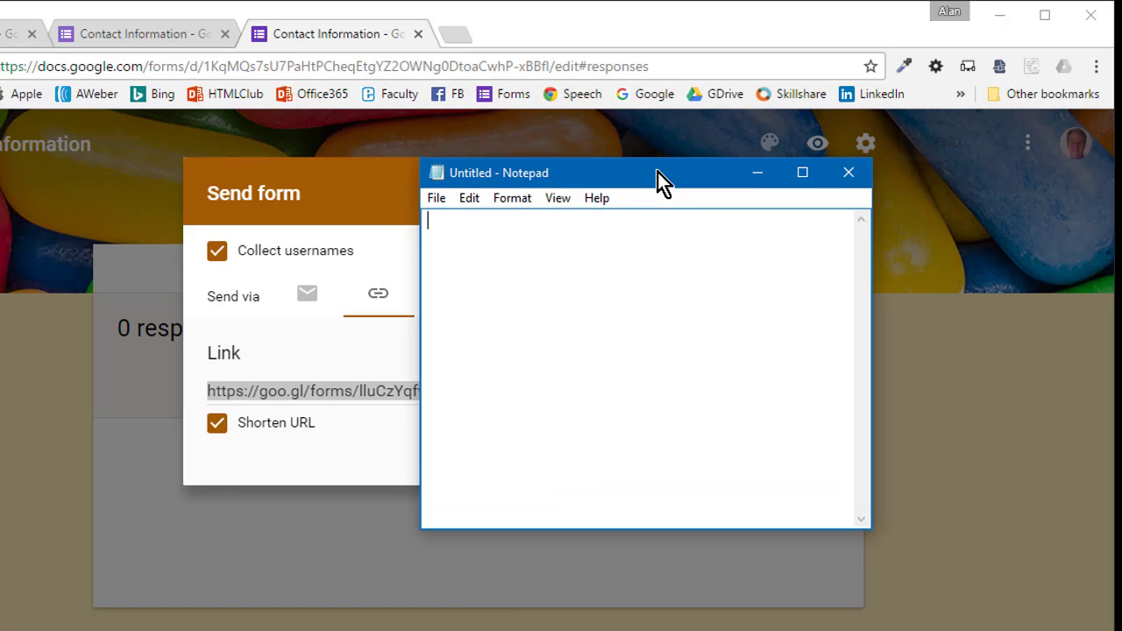
{"action": "right_click", "coordinate": [595, 250]}
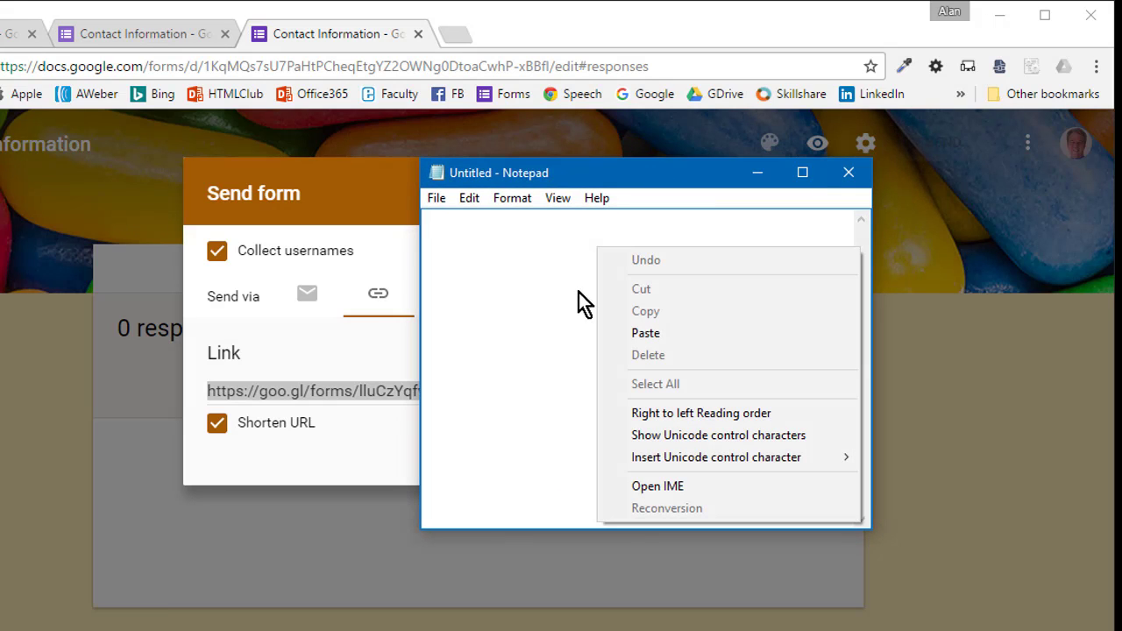
{"action": "left_click", "coordinate": [531, 288]}
{"action": "type", "text": "Link1"}
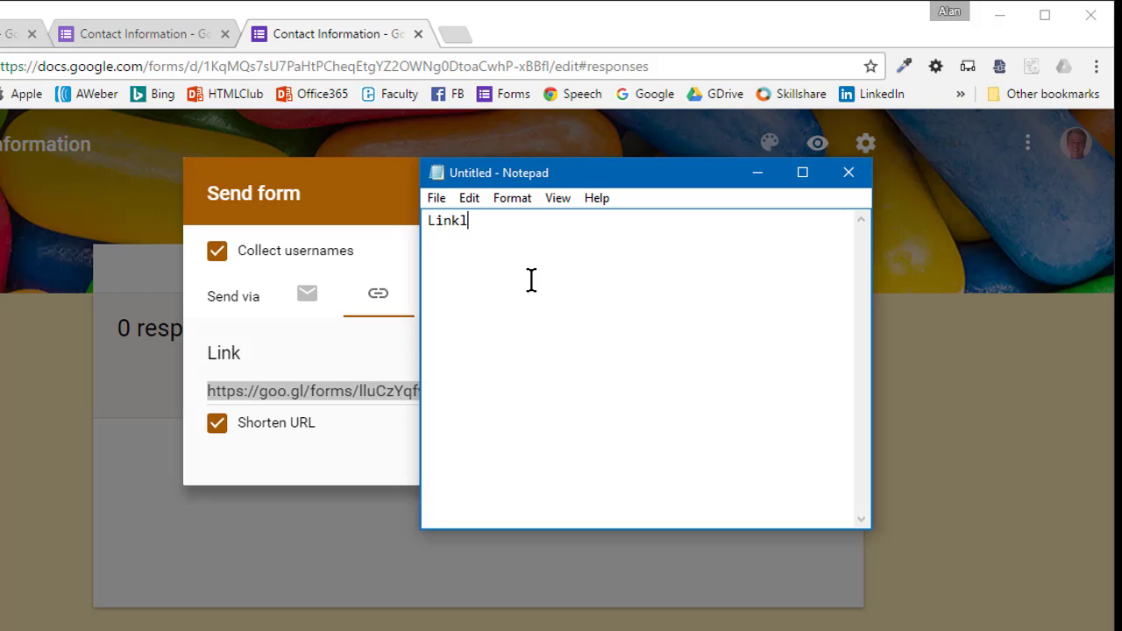
{"action": "key", "text": "BackSpace"}
{"action": "key", "text": "ctrl+v"}
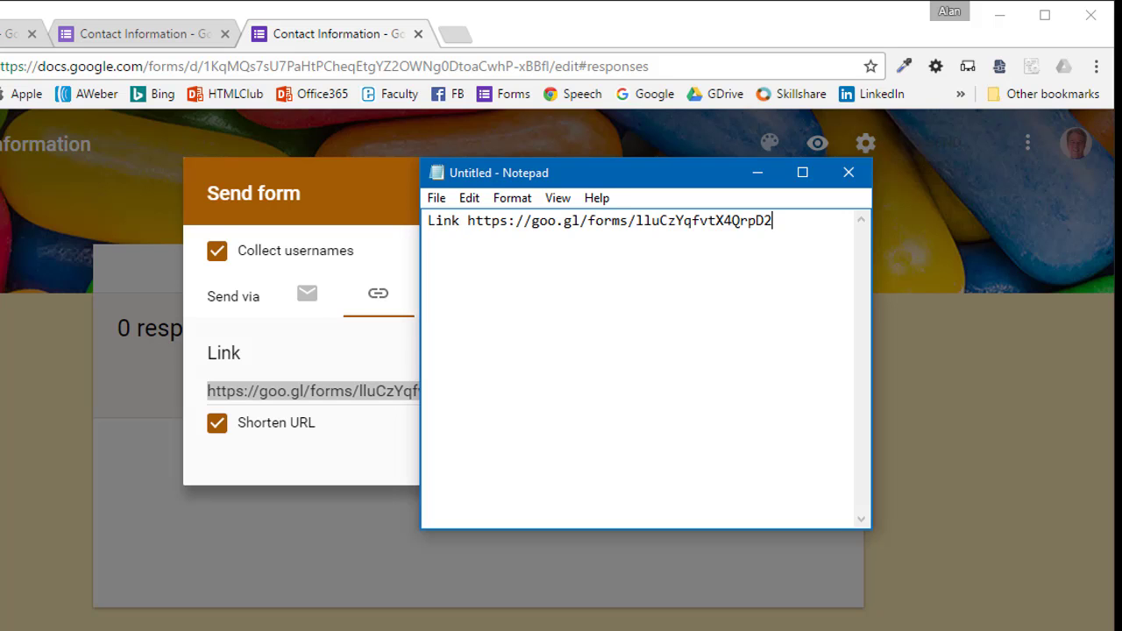
{"action": "left_click_drag", "start_coordinate": [616, 167], "coordinate": [355, 444]}
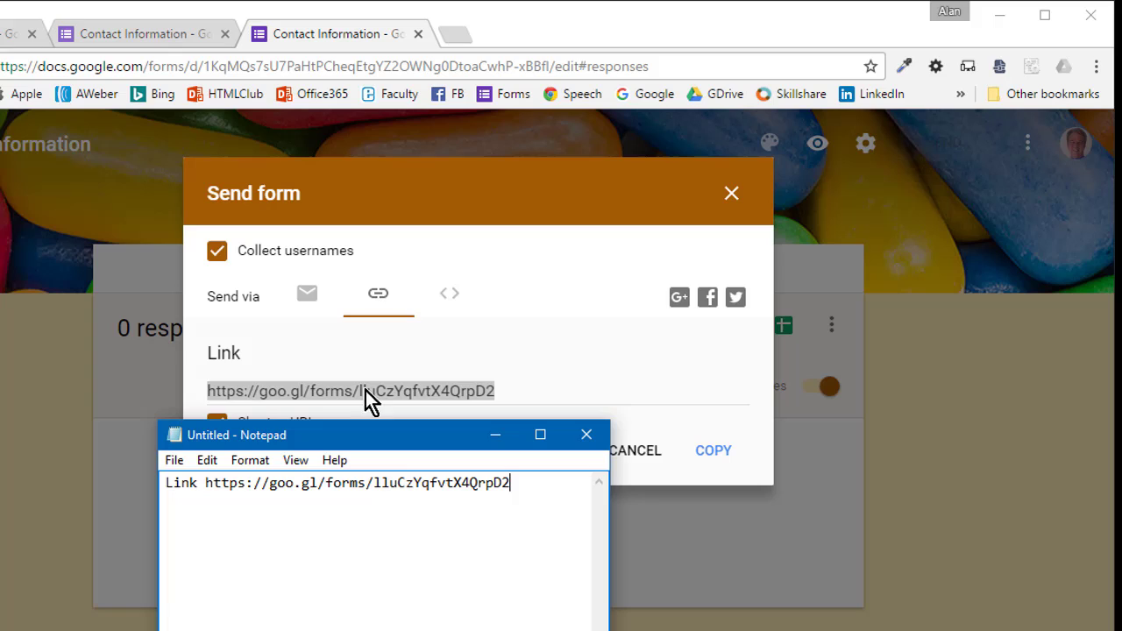
- Show the form's embed HTML and add an 'Embed' heading below the link in the note
{"action": "left_click", "coordinate": [444, 304]}
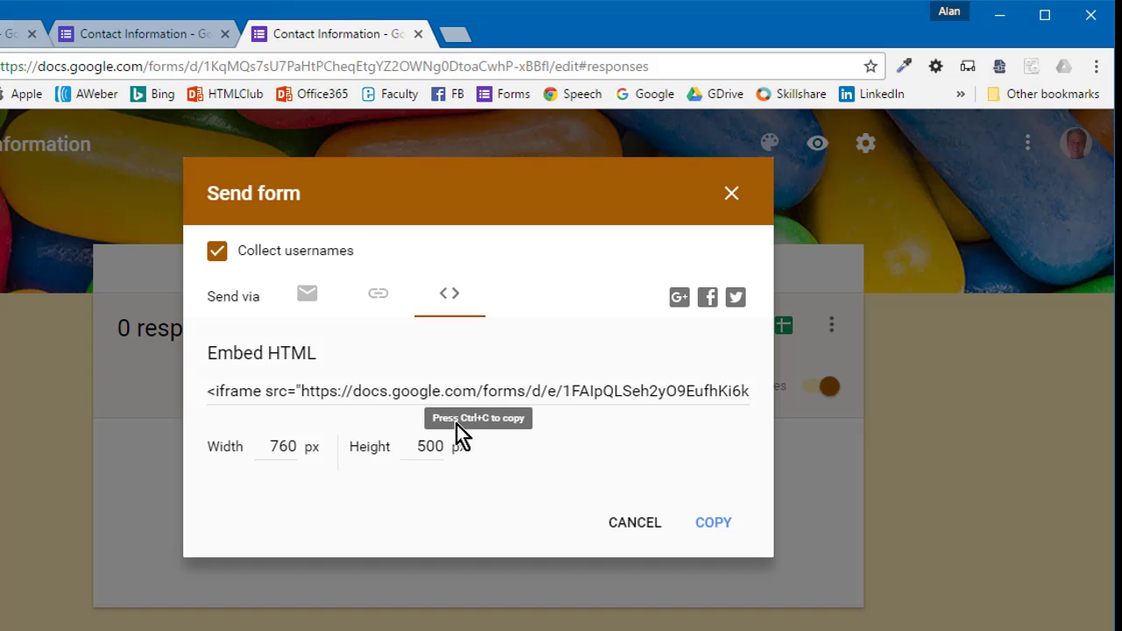
{"action": "key", "text": "alt+Tab"}
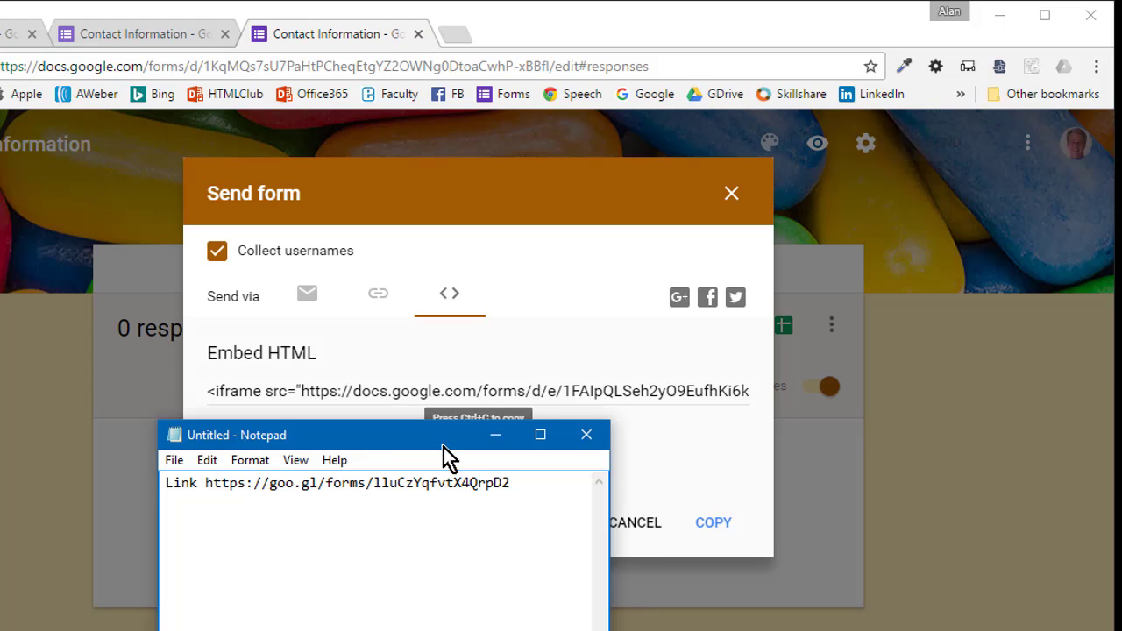
{"action": "left_click", "coordinate": [558, 387]}
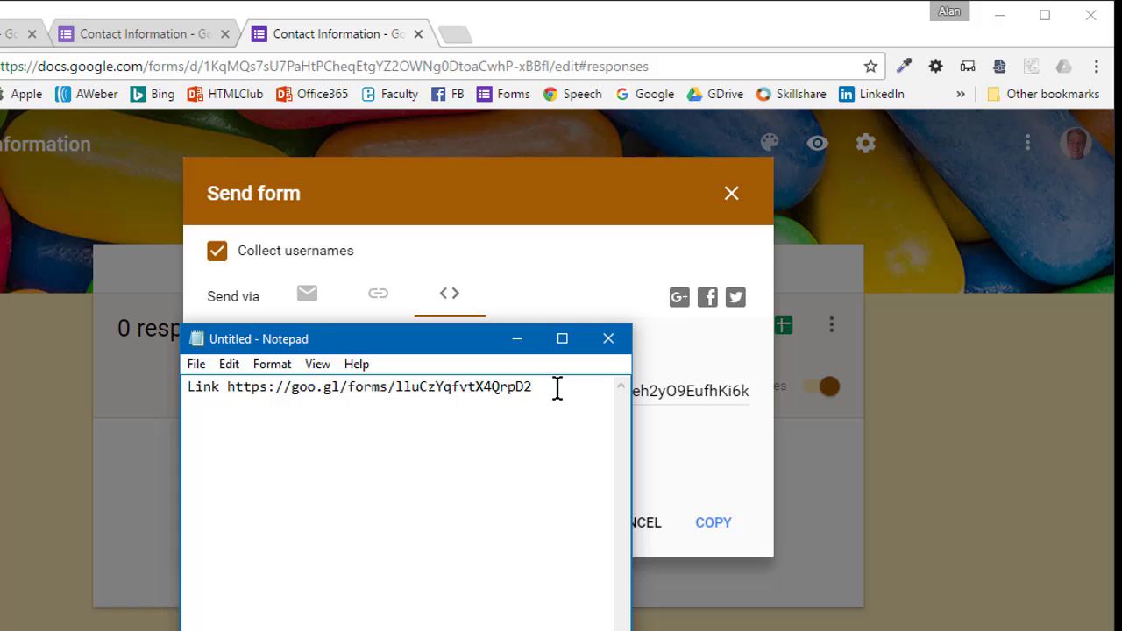
{"action": "key", "text": "Return"}
{"action": "key", "text": "Return"}
{"action": "type", "text": "Embed"}
{"action": "key", "text": "Return"}
{"action": "key", "text": "Return"}
{"action": "key", "text": "ctrl+v"}
{"action": "key", "text": "Return"}
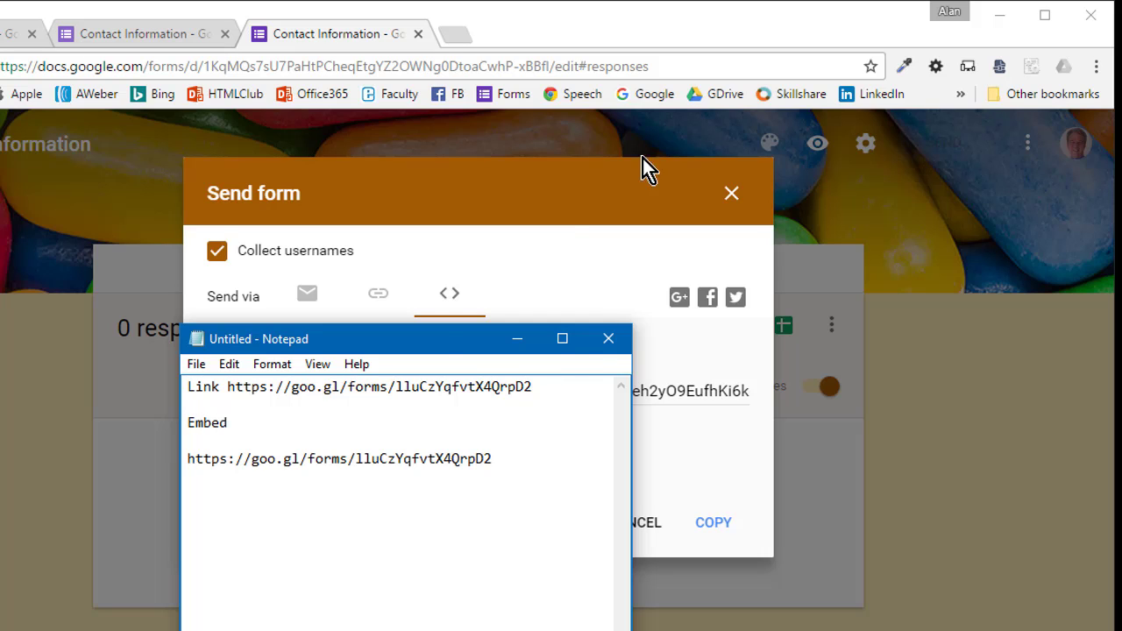
- Copy the 760 × 500 iframe embed code into the note, replacing the duplicated link line
{"action": "left_click_drag", "start_coordinate": [428, 348], "coordinate": [153, 396]}
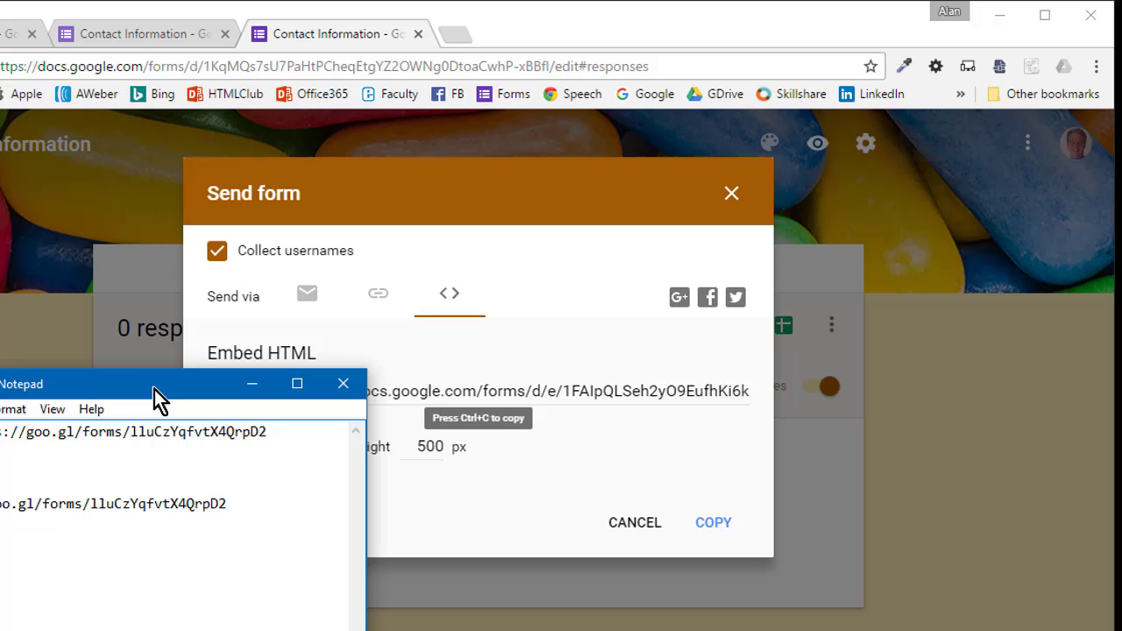
{"action": "left_click", "coordinate": [561, 389]}
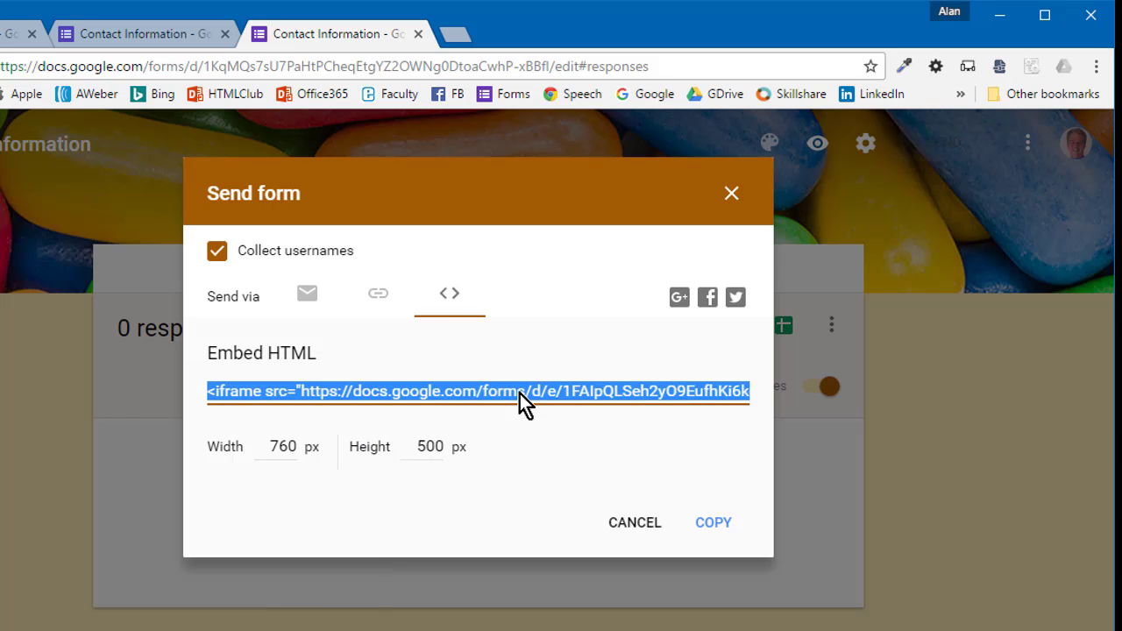
{"action": "key", "text": "ctrl+c"}
{"action": "key", "text": "alt+Tab"}
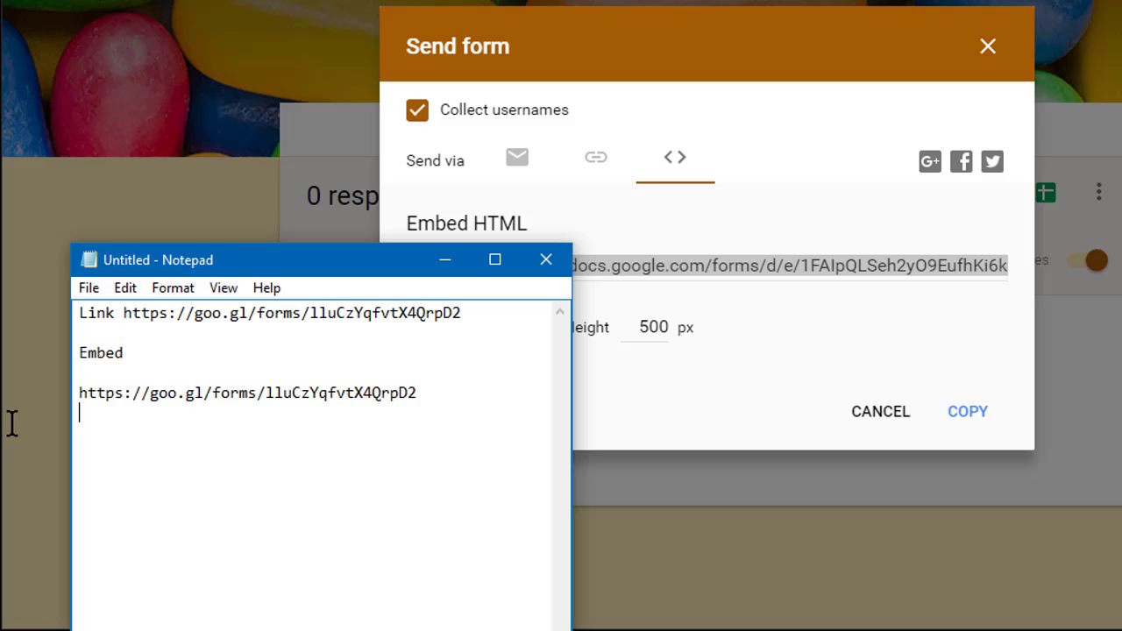
{"action": "key", "text": "shift+Up"}
{"action": "key", "text": "ctrl+v"}
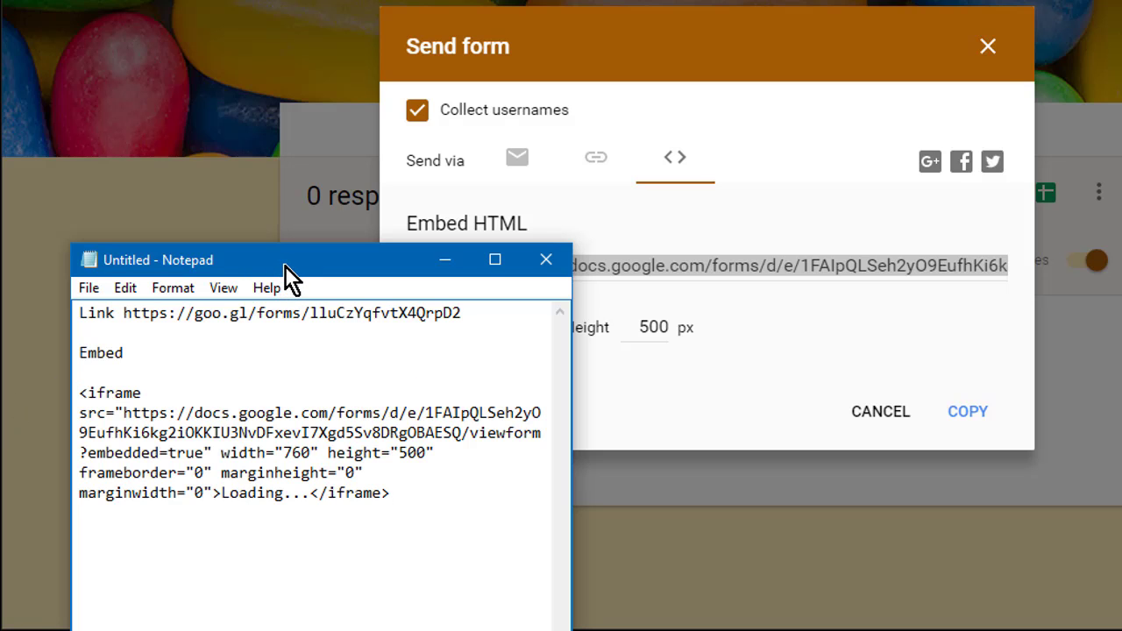
{"action": "left_click_drag", "start_coordinate": [285, 266], "coordinate": [289, 183]}
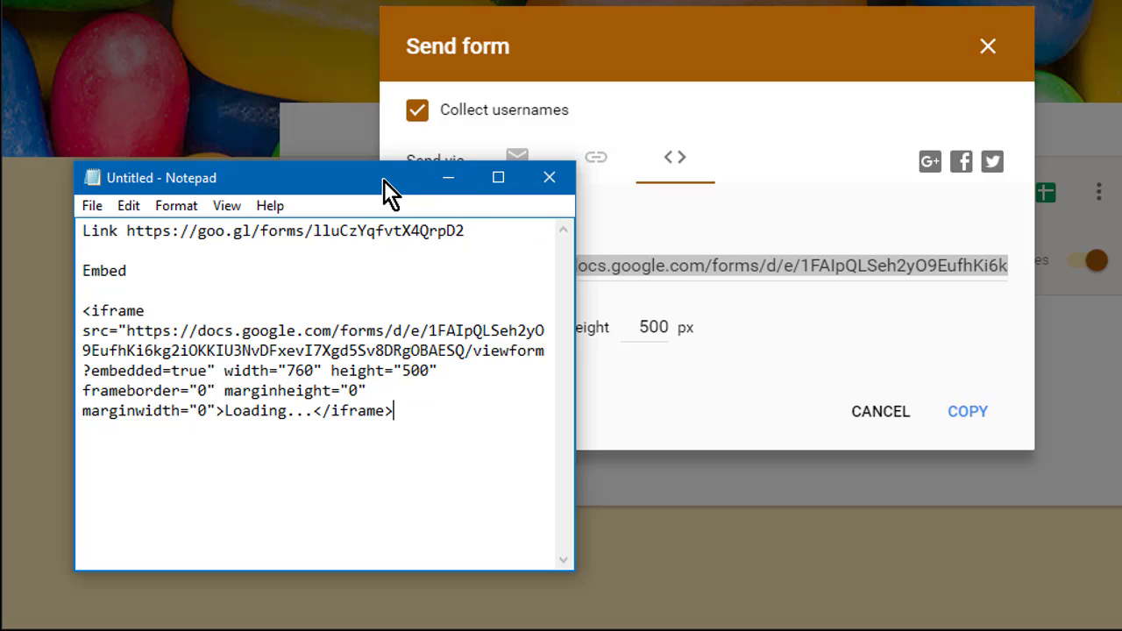
- Save the notes as GFormLinks.txt, then close Notepad and the Send form dialog
{"action": "left_click", "coordinate": [87, 208]}
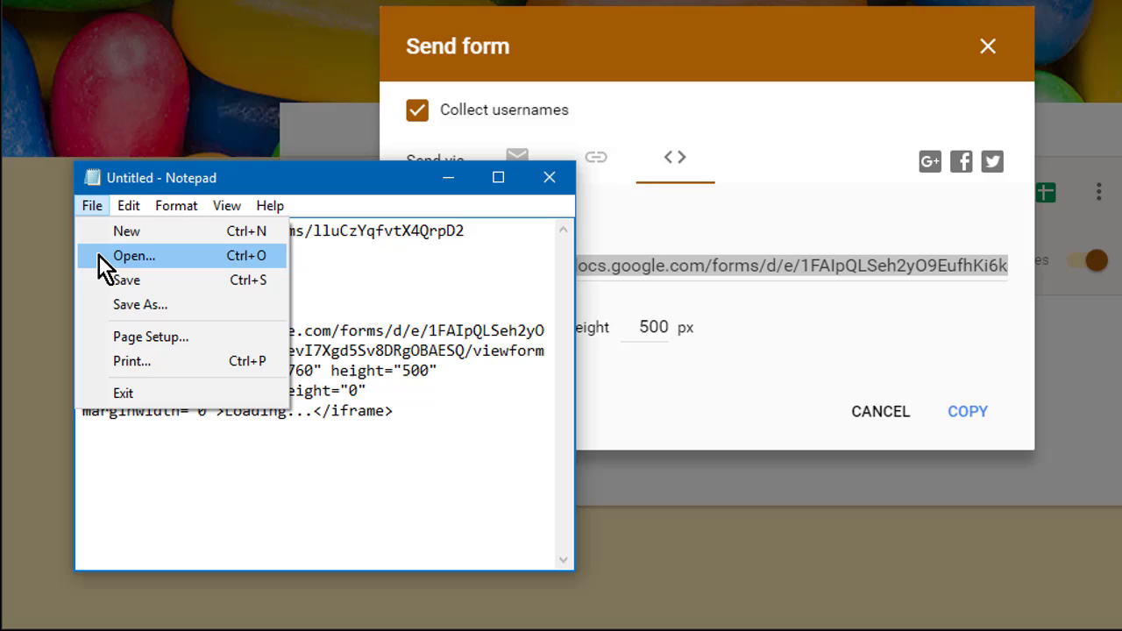
{"action": "left_click", "coordinate": [111, 279]}
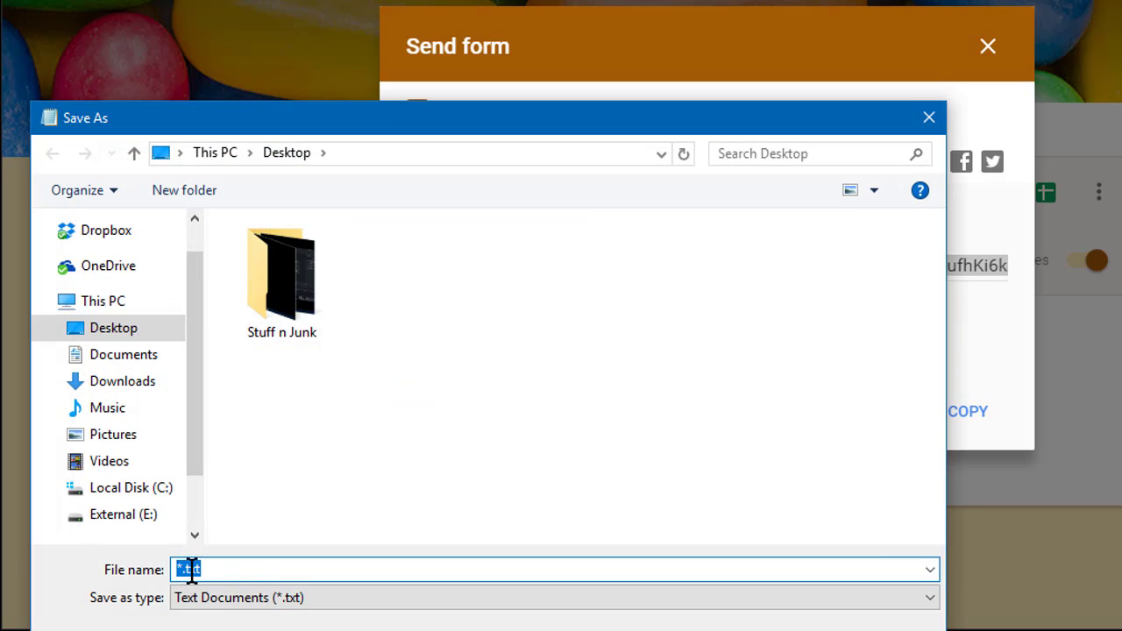
{"action": "left_click", "coordinate": [179, 570]}
{"action": "key", "text": "BackSpace"}
{"action": "type", "text": "GFormL"}
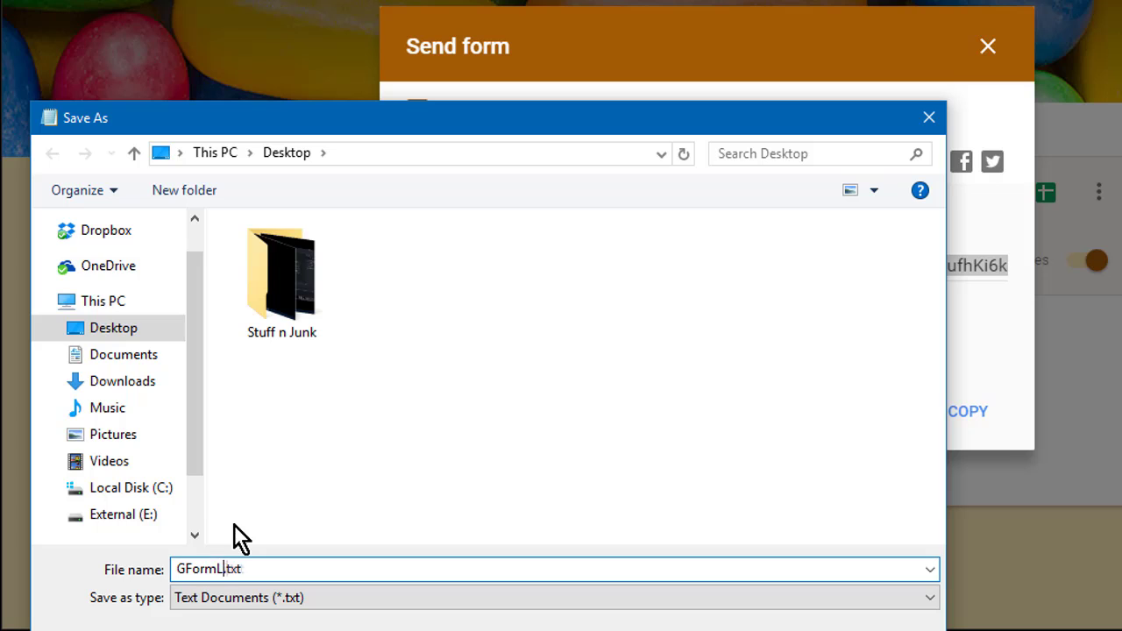
{"action": "type", "text": "inks"}
{"action": "left_click", "coordinate": [740, 627]}
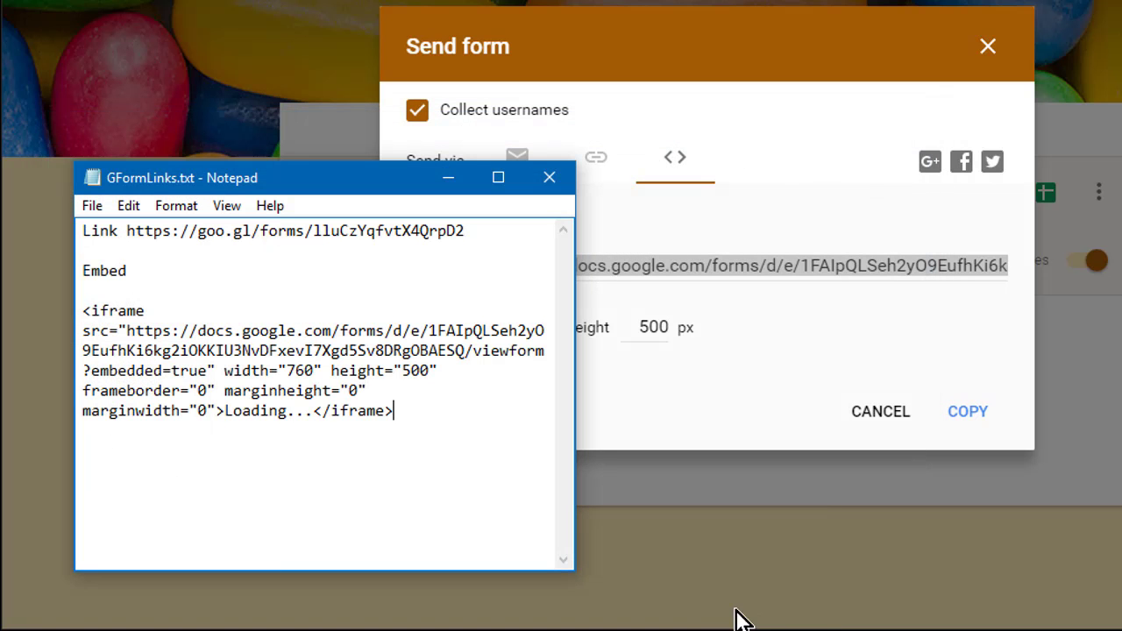
{"action": "left_click", "coordinate": [549, 178]}
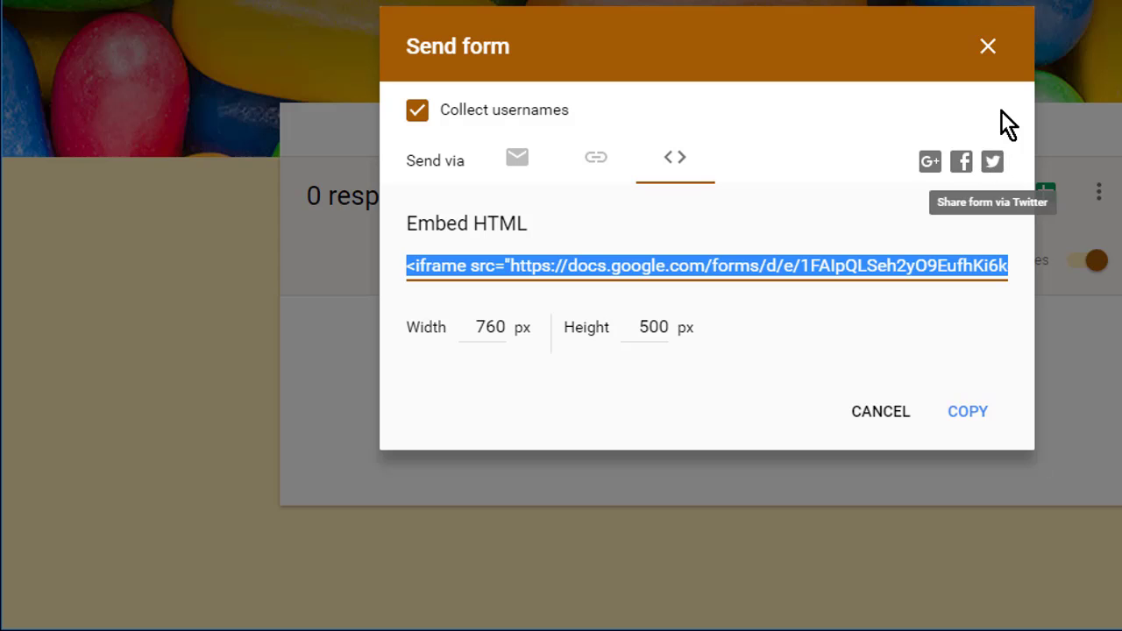
{"action": "left_click", "coordinate": [990, 51]}
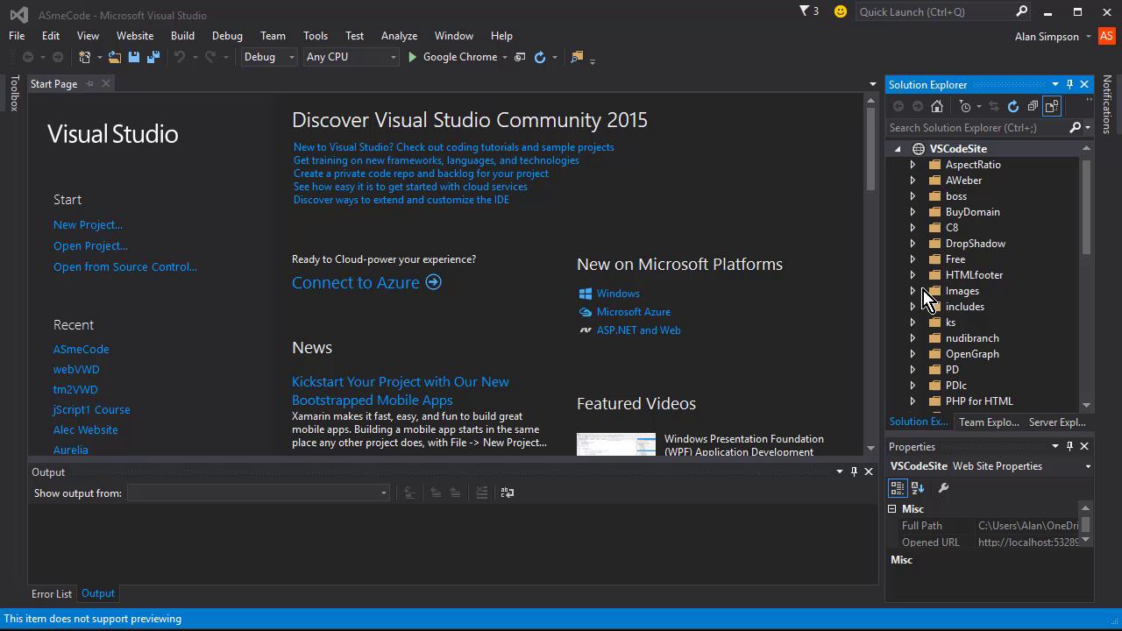
- Add a new HTML page named join1 to the VSCodeSite web site
{"action": "left_click_drag", "start_coordinate": [1085, 251], "coordinate": [1087, 158]}
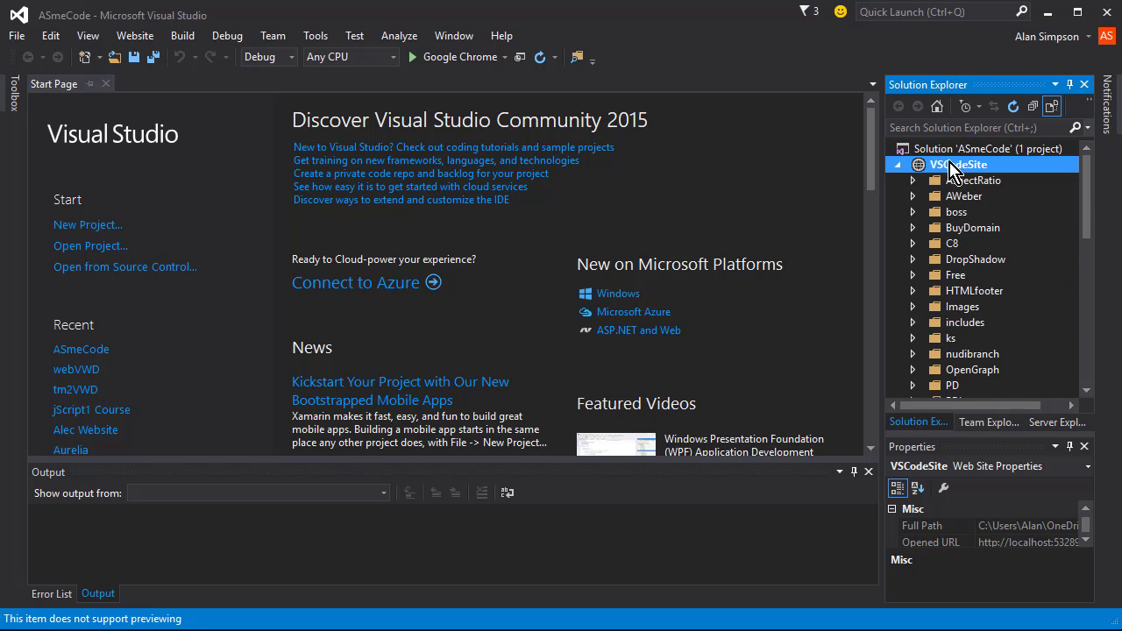
{"action": "right_click", "coordinate": [951, 166]}
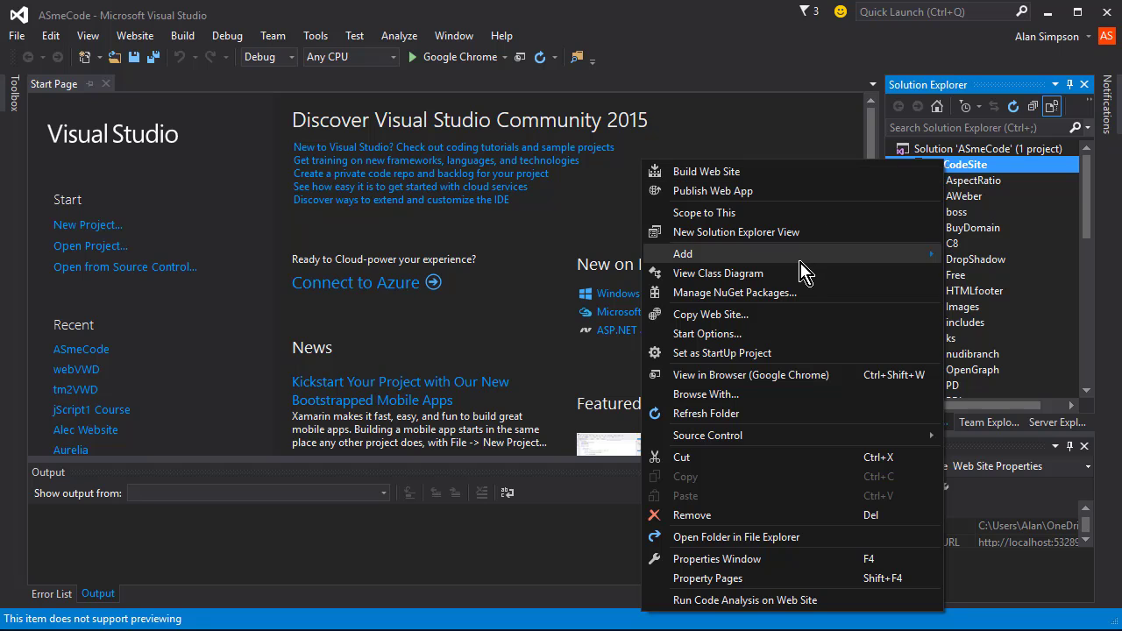
{"action": "mouse_move", "coordinate": [796, 253]}
{"action": "left_click", "coordinate": [511, 496]}
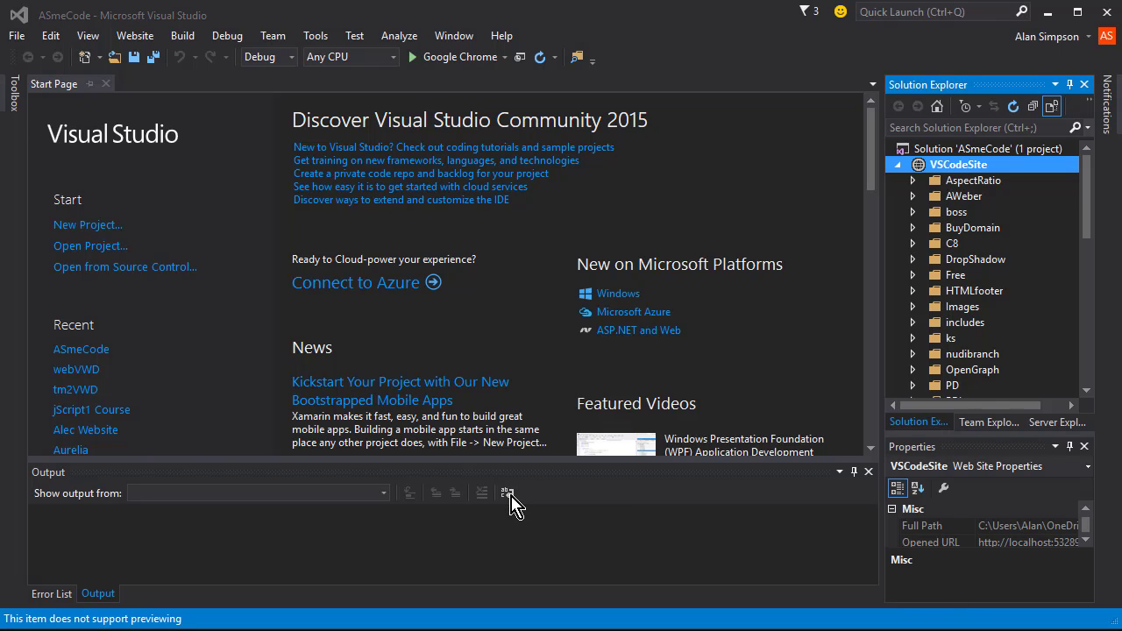
{"action": "key", "text": "BackSpace"}
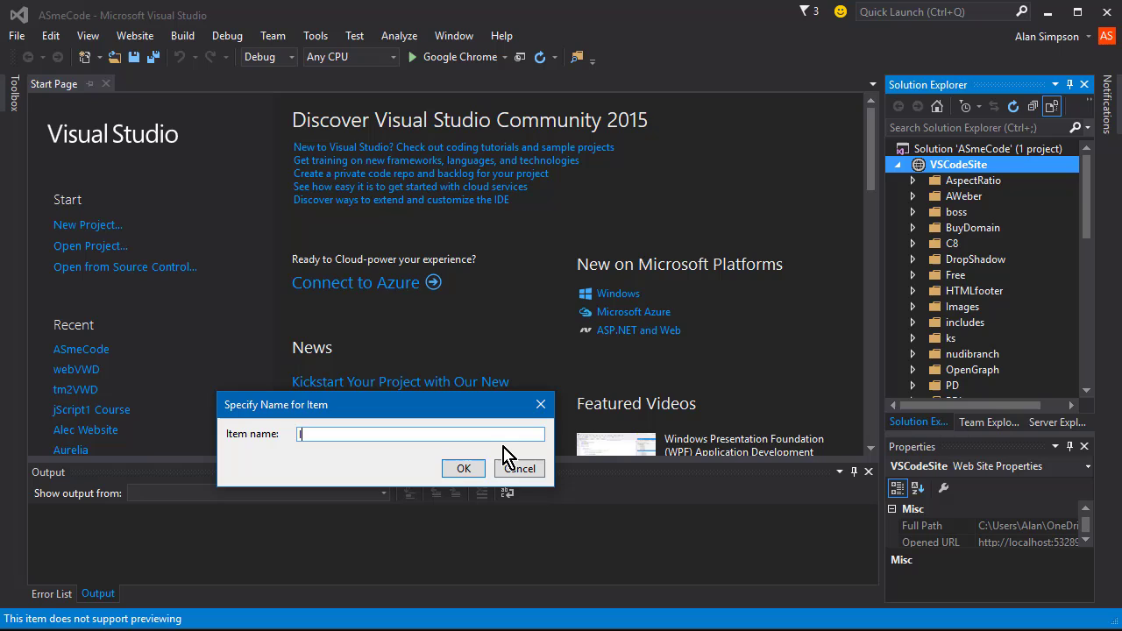
{"action": "type", "text": "join1"}
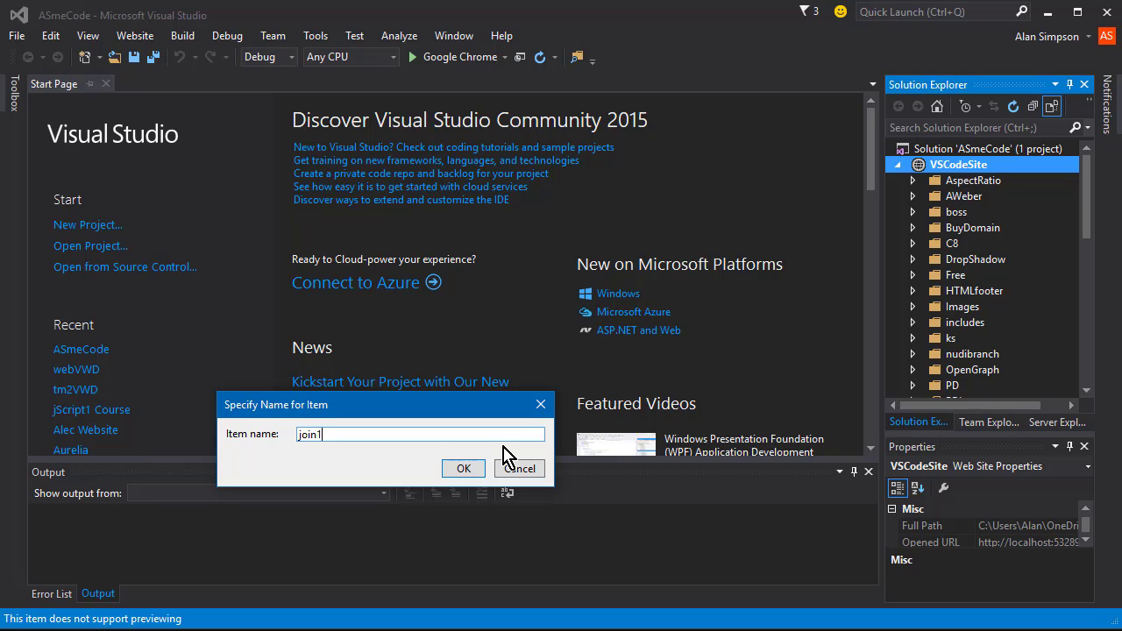
{"action": "left_click", "coordinate": [464, 470]}
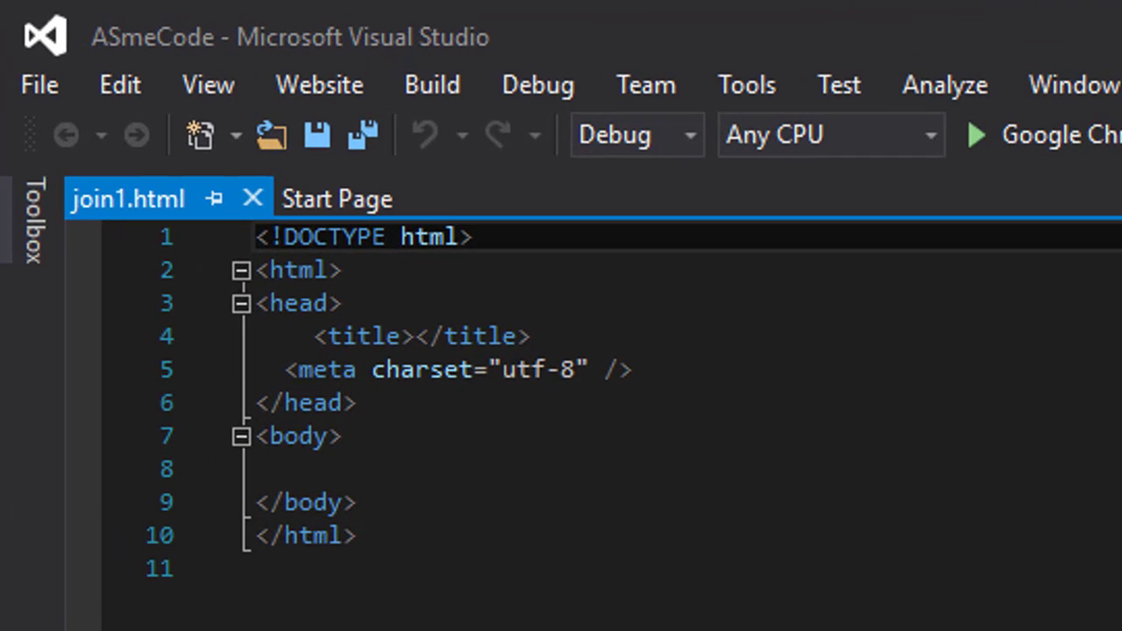
- Add an '<a href="" target=...>Join Our Mailing list' link in the body of join1.html
{"action": "left_click", "coordinate": [261, 191]}
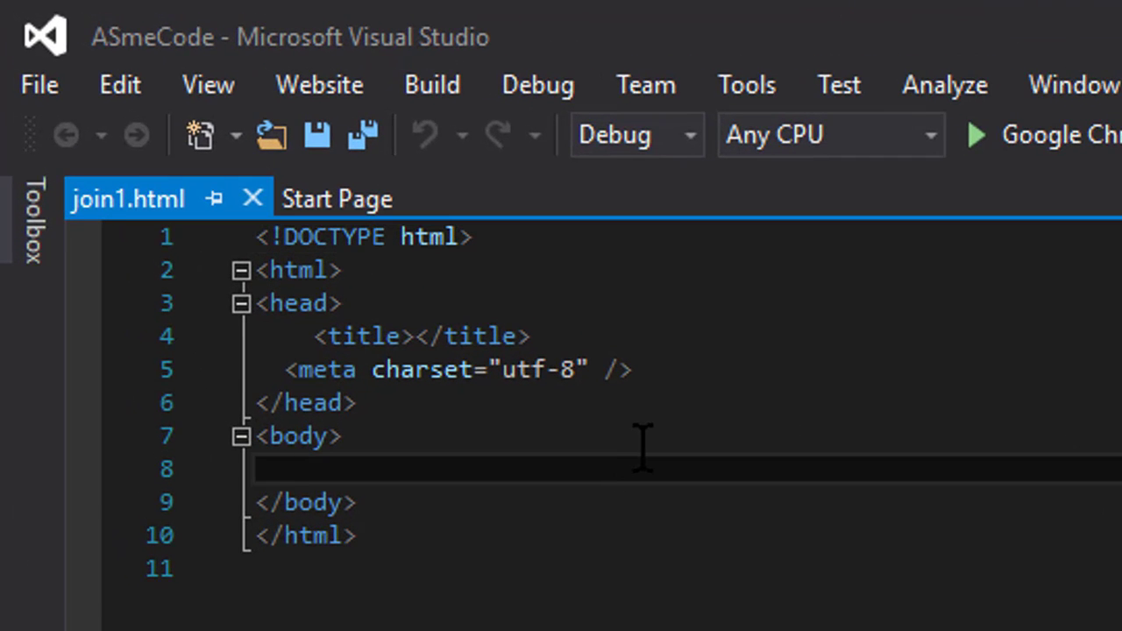
{"action": "type", "text": "<a href=\"\""}
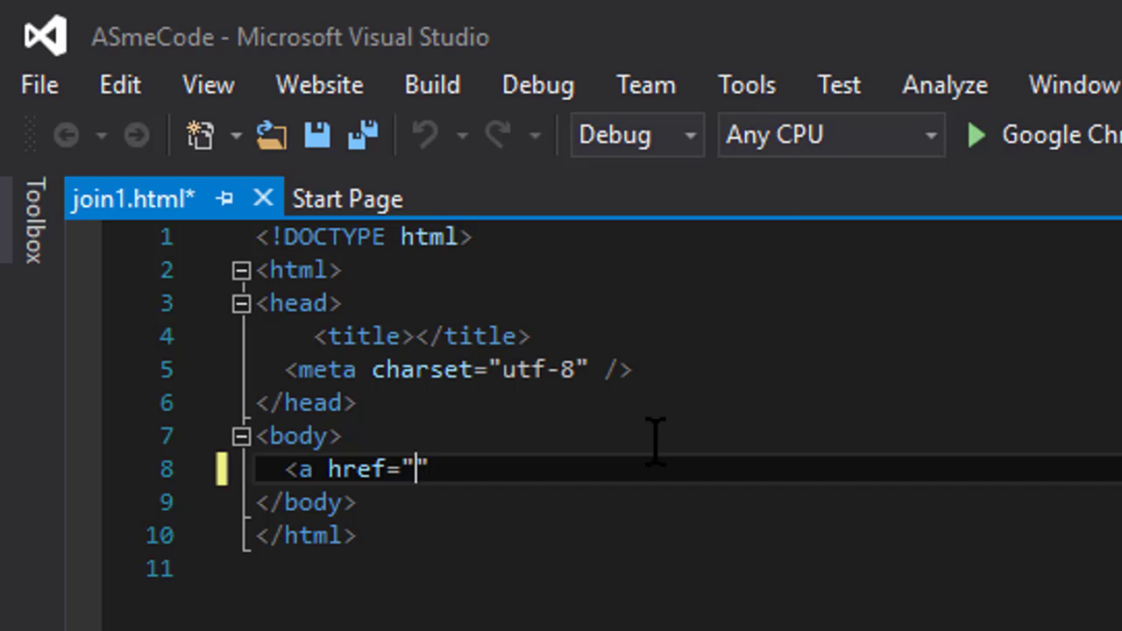
{"action": "type", "text": " t"}
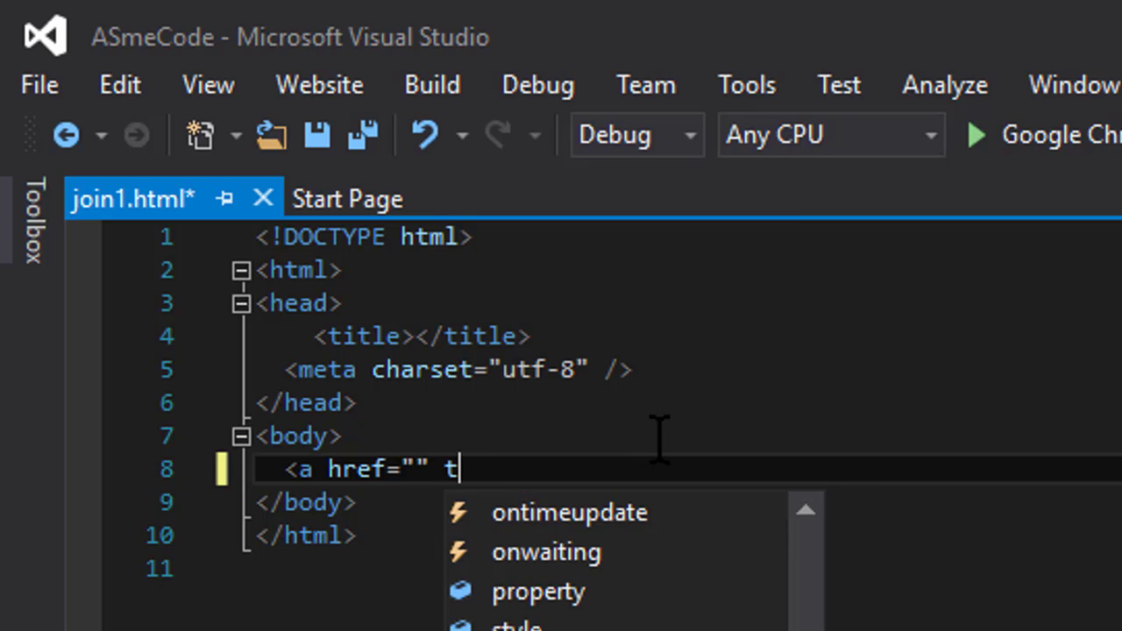
{"action": "type", "text": "arget="}
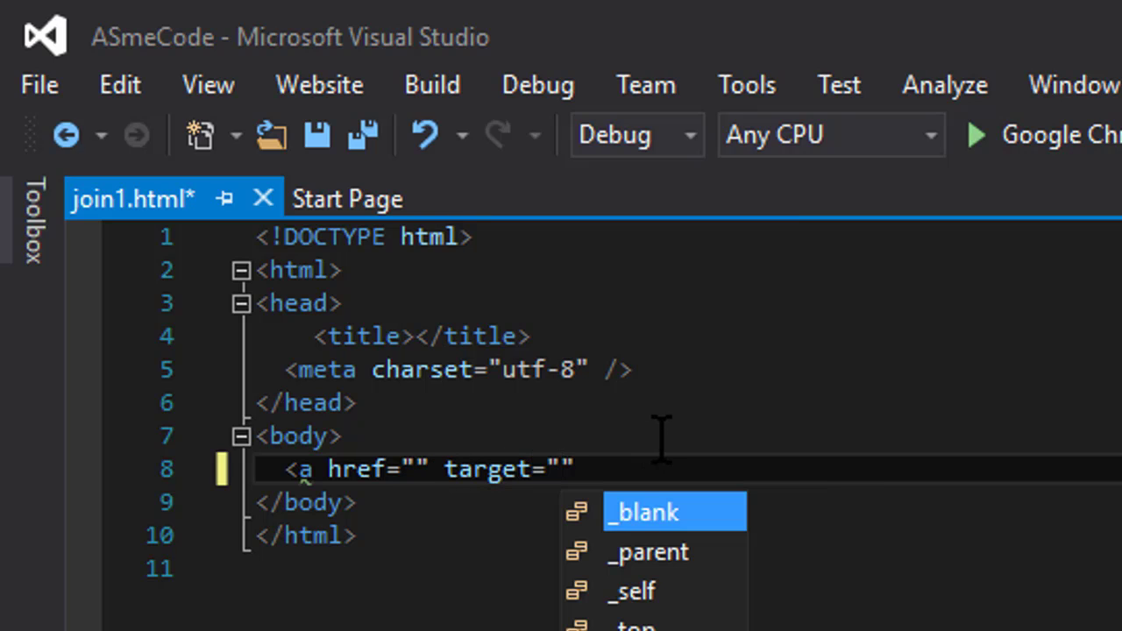
{"action": "key", "text": "Tab"}
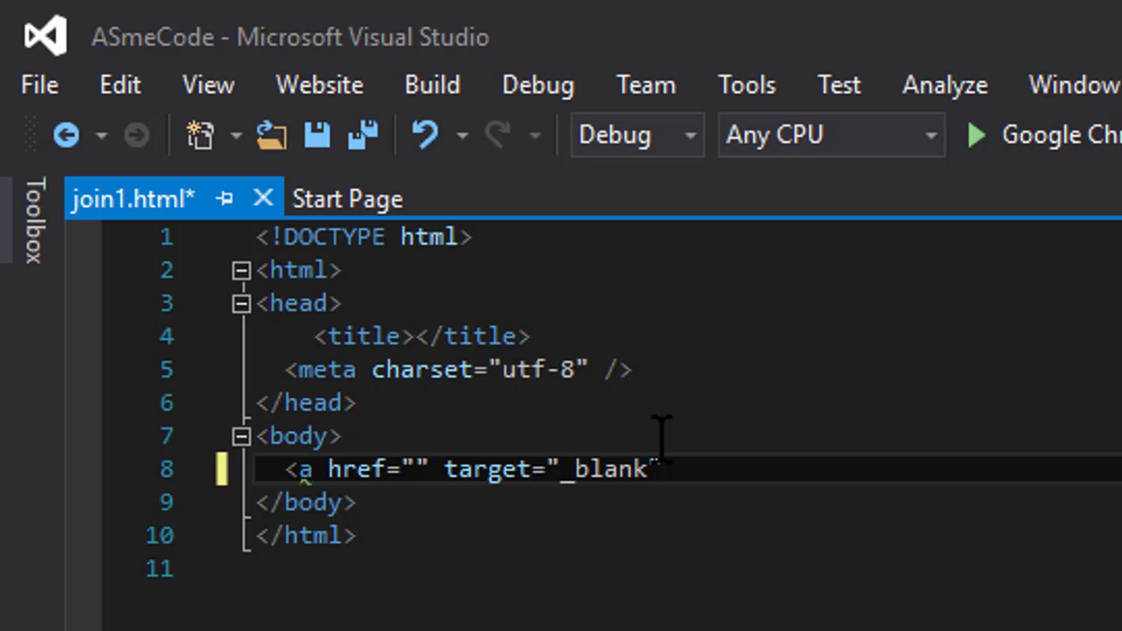
{"action": "type", "text": "?"}
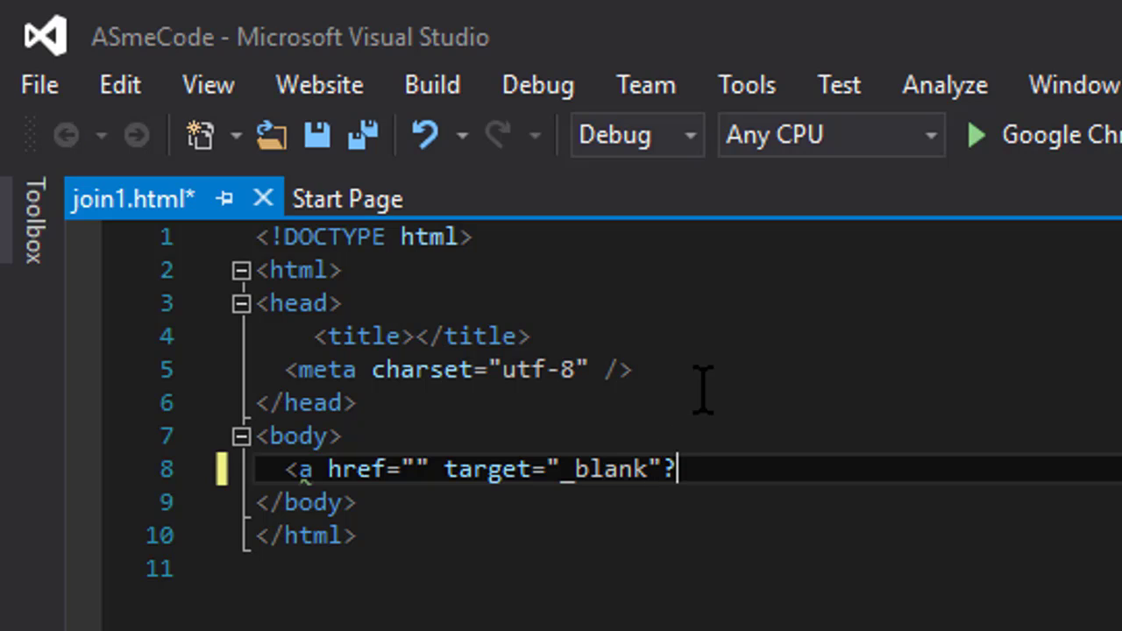
{"action": "key", "text": "BackSpace"}
{"action": "type", "text": "></a>"}
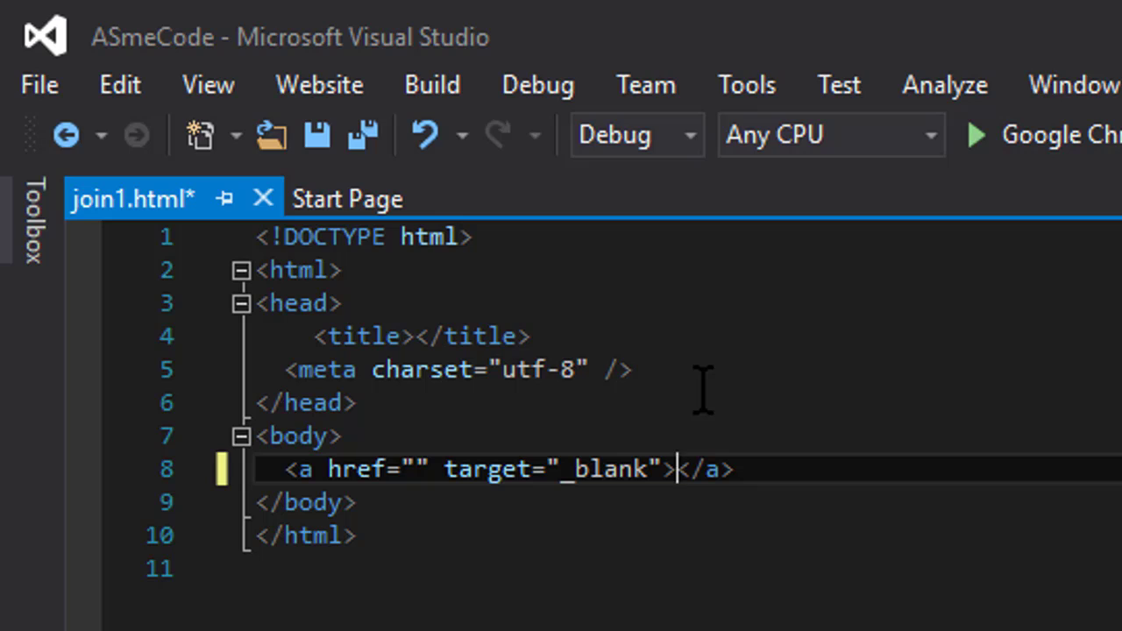
{"action": "type", "text": "Join Our Mai"}
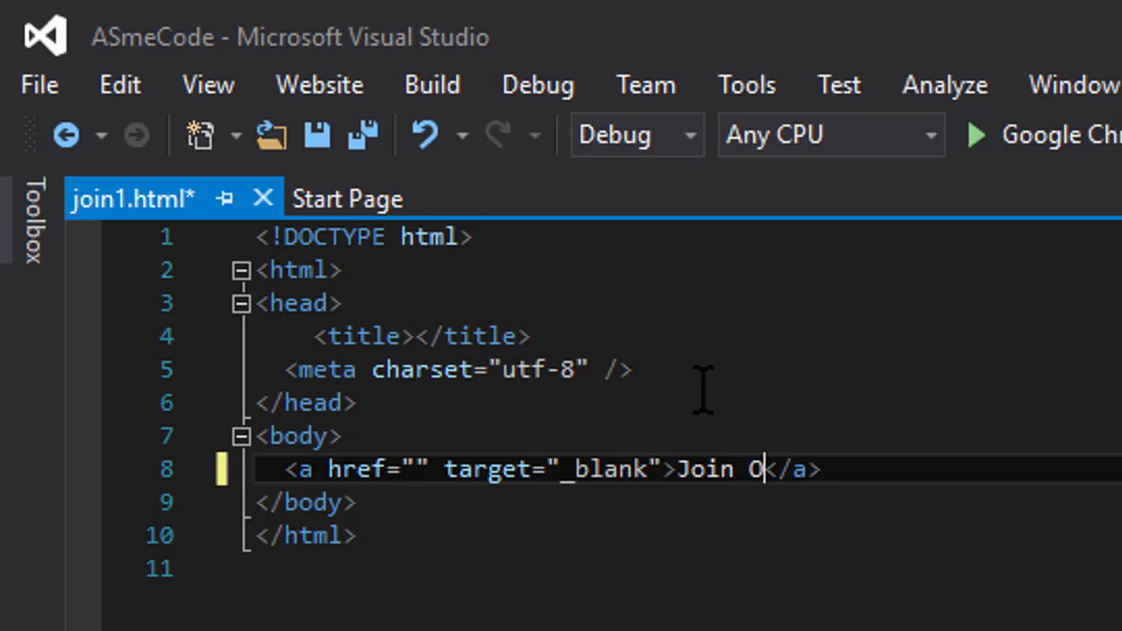
{"action": "type", "text": "ling list"}
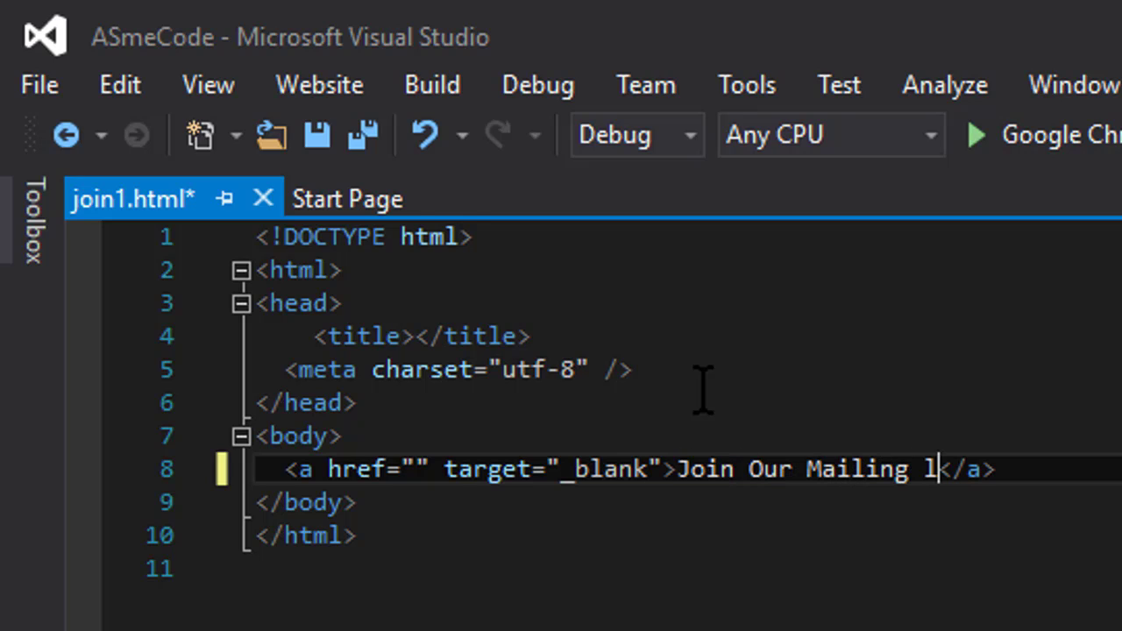
- Wrap the link in a paragraph styled text-align:center
{"action": "key", "text": "Up"}
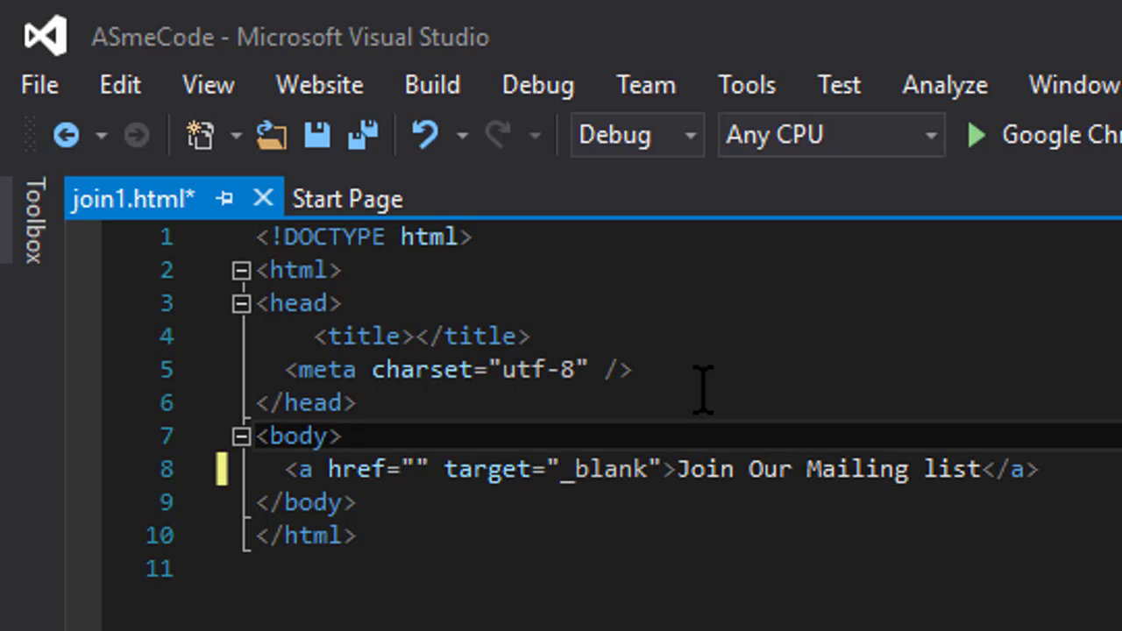
{"action": "key", "text": "Return"}
{"action": "type", "text": "<p s"}
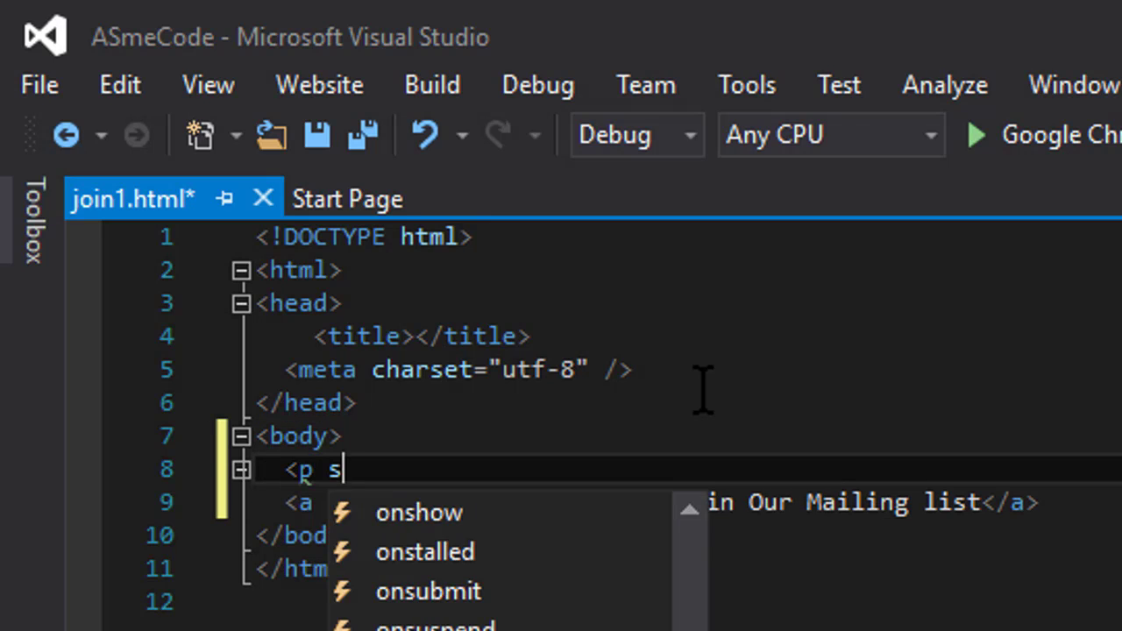
{"action": "type", "text": "tyle=\"te"}
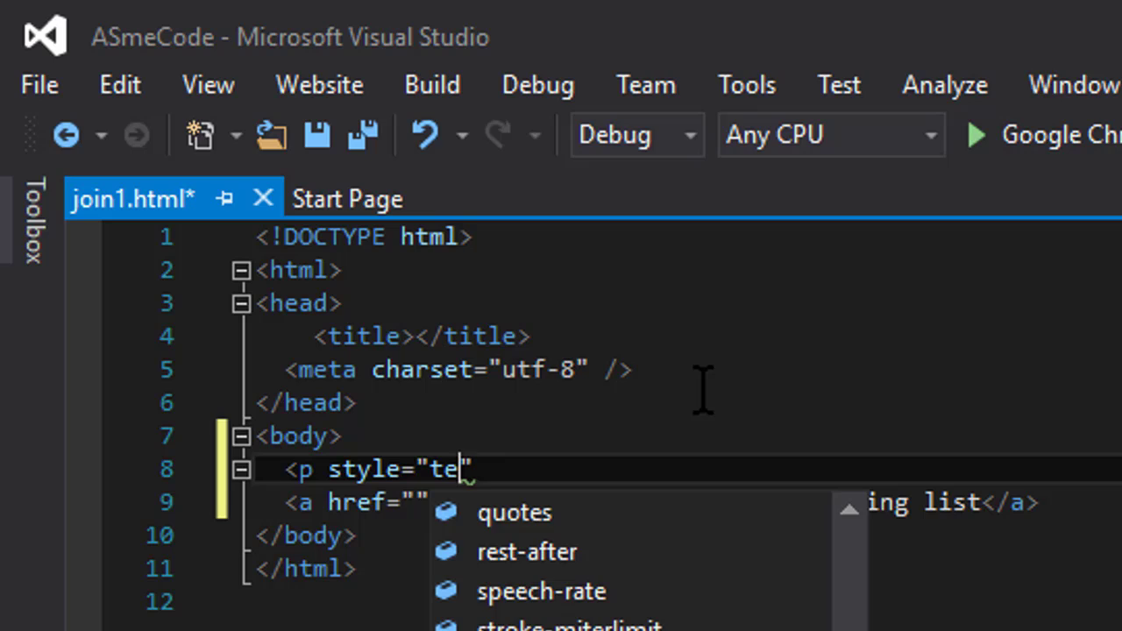
{"action": "type", "text": "xt-align"}
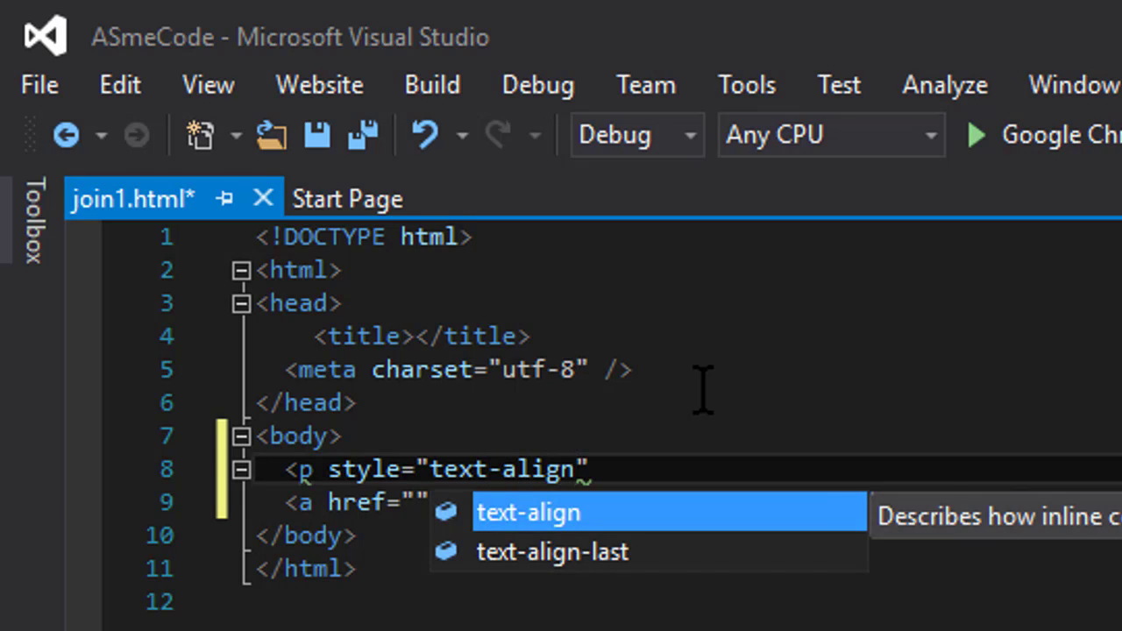
{"action": "type", "text": ":center"}
{"action": "key", "text": "Escape"}
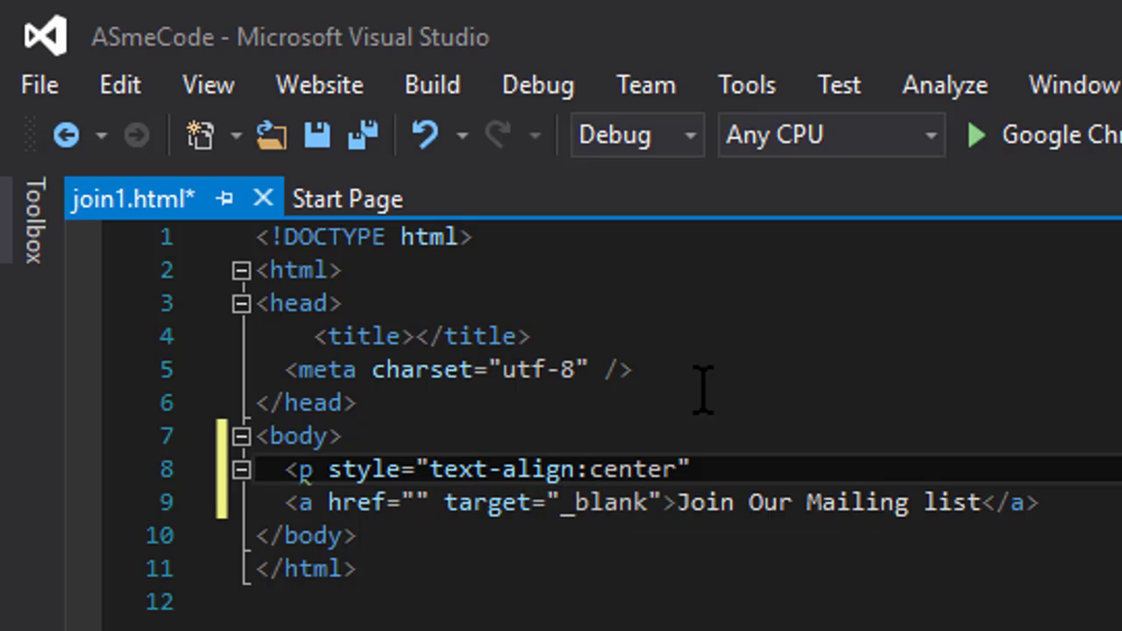
{"action": "type", "text": "\">"}
{"action": "key", "text": "ctrl+x"}
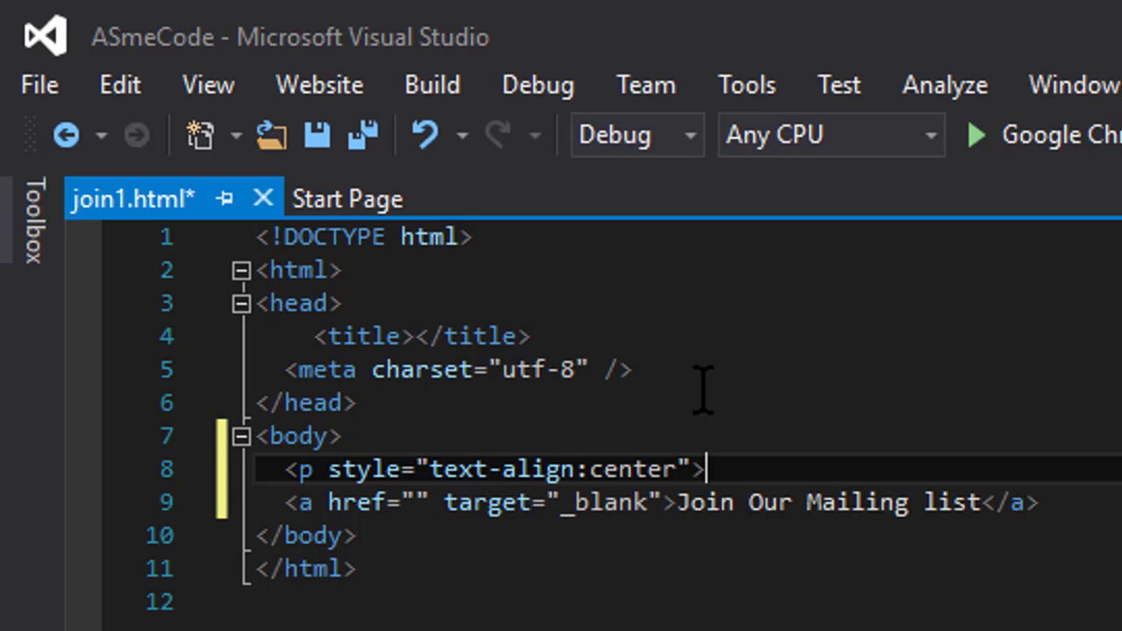
{"action": "key", "text": "Down"}
{"action": "key", "text": "End"}
{"action": "key", "text": "Return"}
{"action": "key", "text": "ctrl+v"}
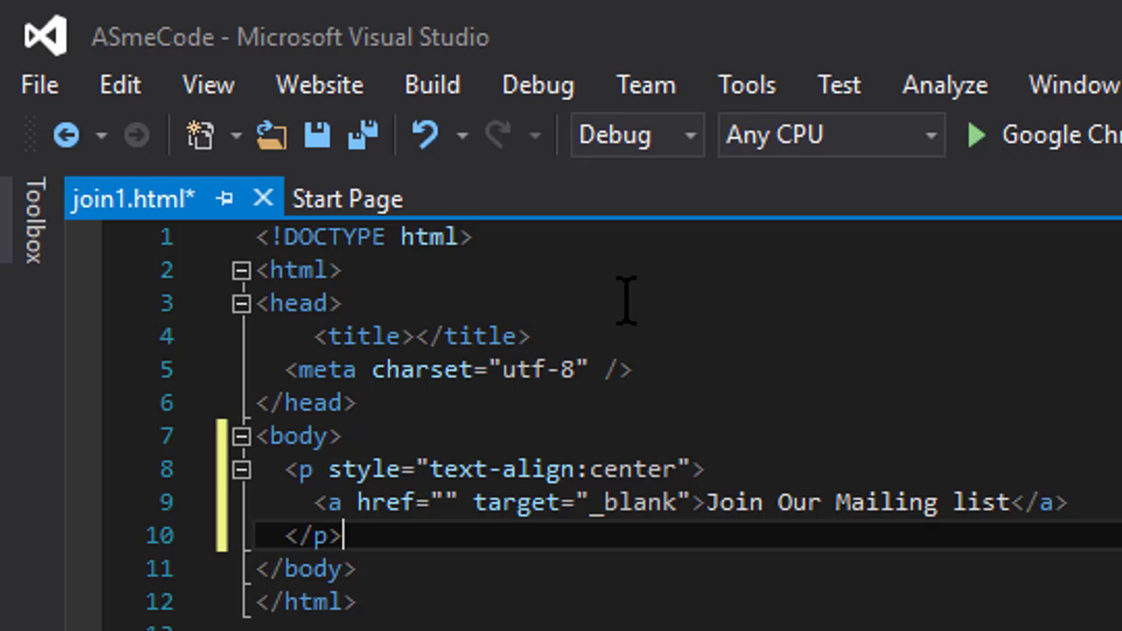
- Paste the form's goo.gl address from GFormLinks into the empty href and save join1.html
{"action": "key", "text": "alt+Tab"}
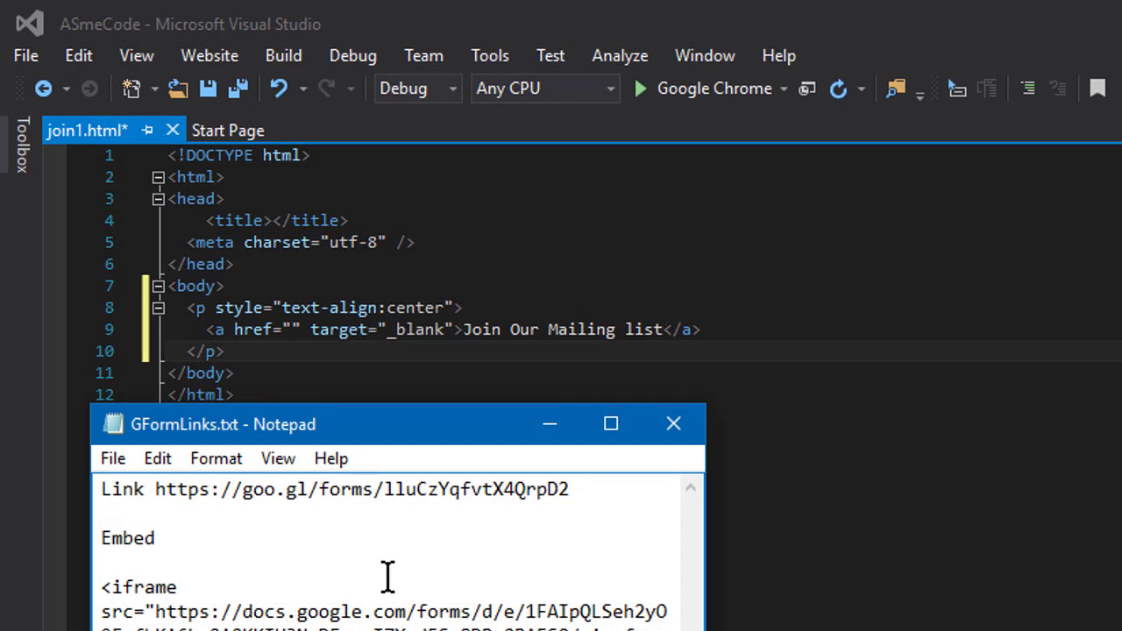
{"action": "left_click_drag", "start_coordinate": [155, 489], "coordinate": [584, 489]}
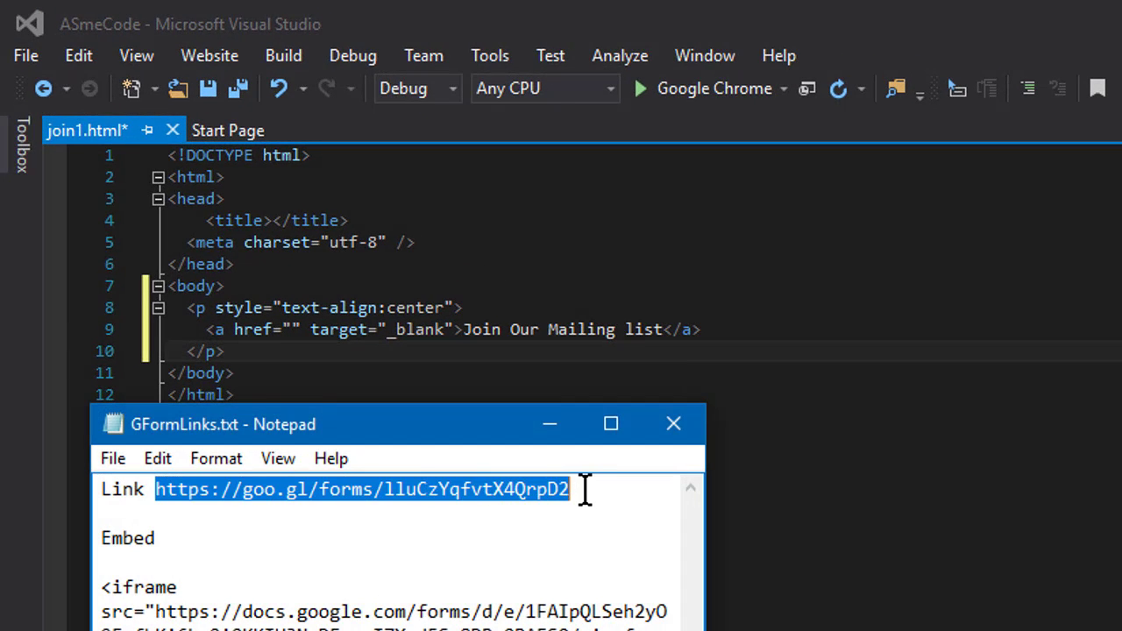
{"action": "left_click", "coordinate": [565, 429]}
{"action": "left_click", "coordinate": [289, 331]}
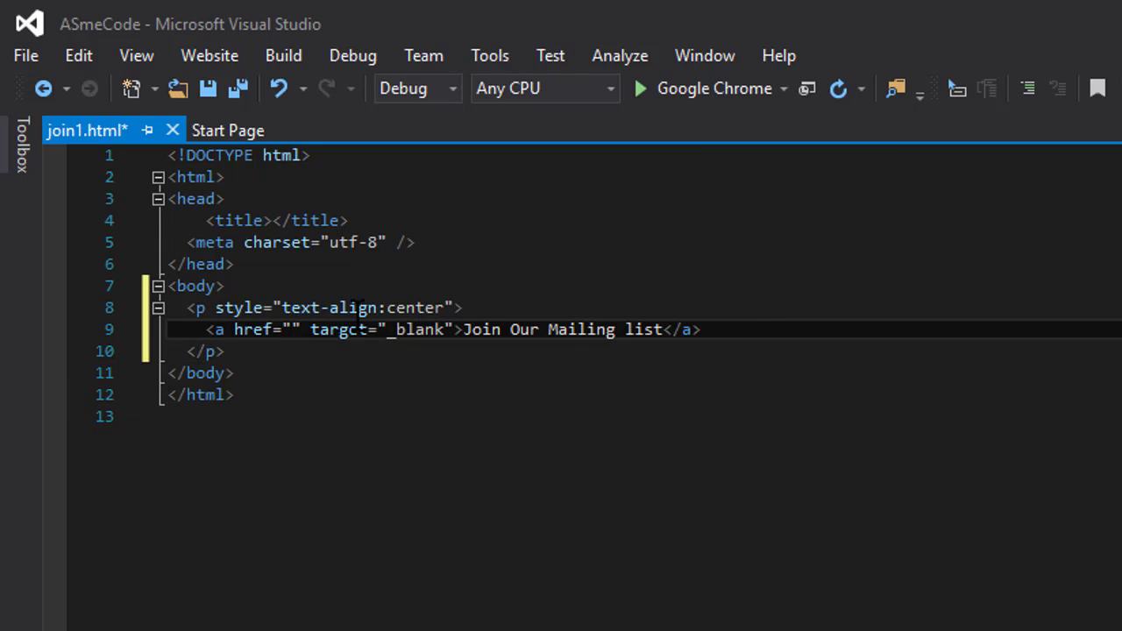
{"action": "key", "text": "ctrl+v"}
{"action": "left_click", "coordinate": [603, 221]}
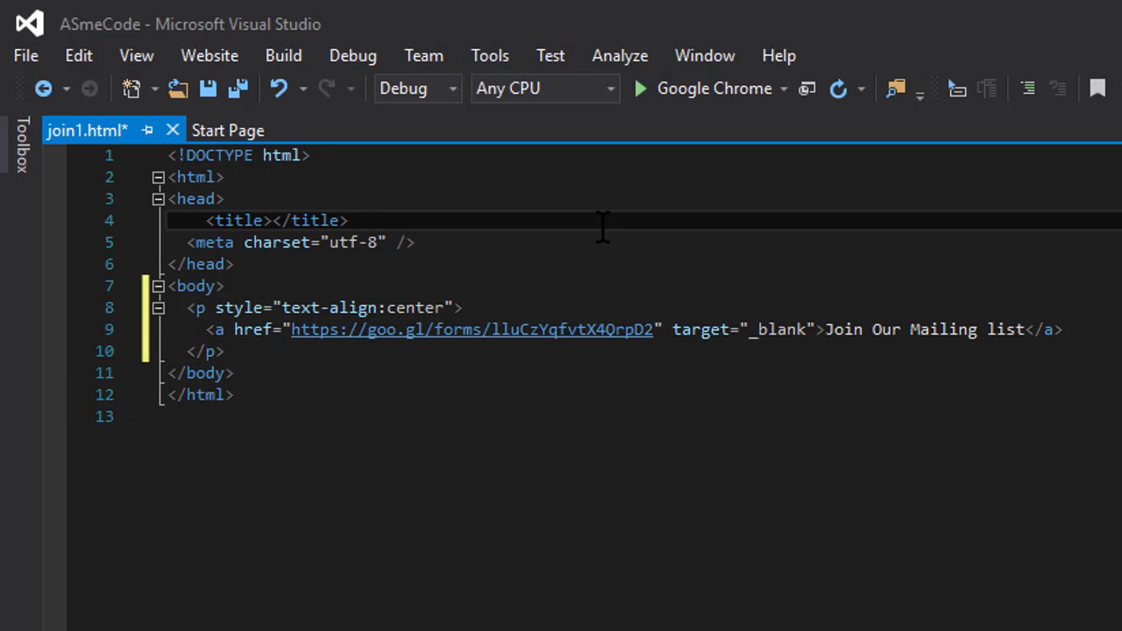
{"action": "left_click", "coordinate": [208, 89]}
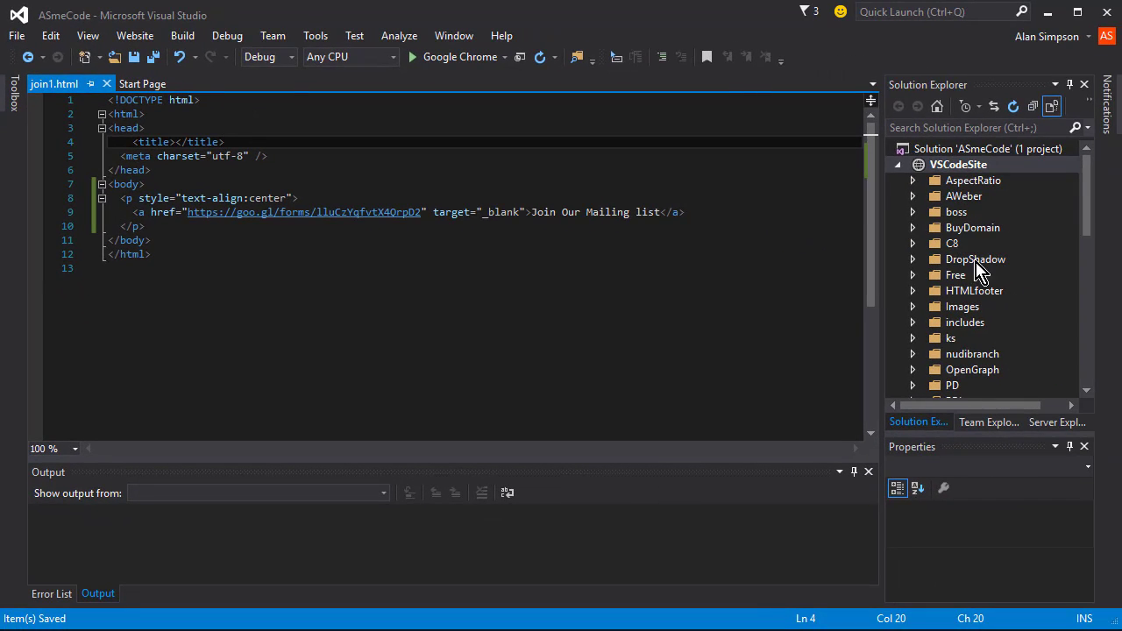
- Add a new HTML page named join2 to the VSCodeSite web site
{"action": "scroll", "coordinate": [1039, 350], "scroll_direction": "down", "scroll_amount": 5}
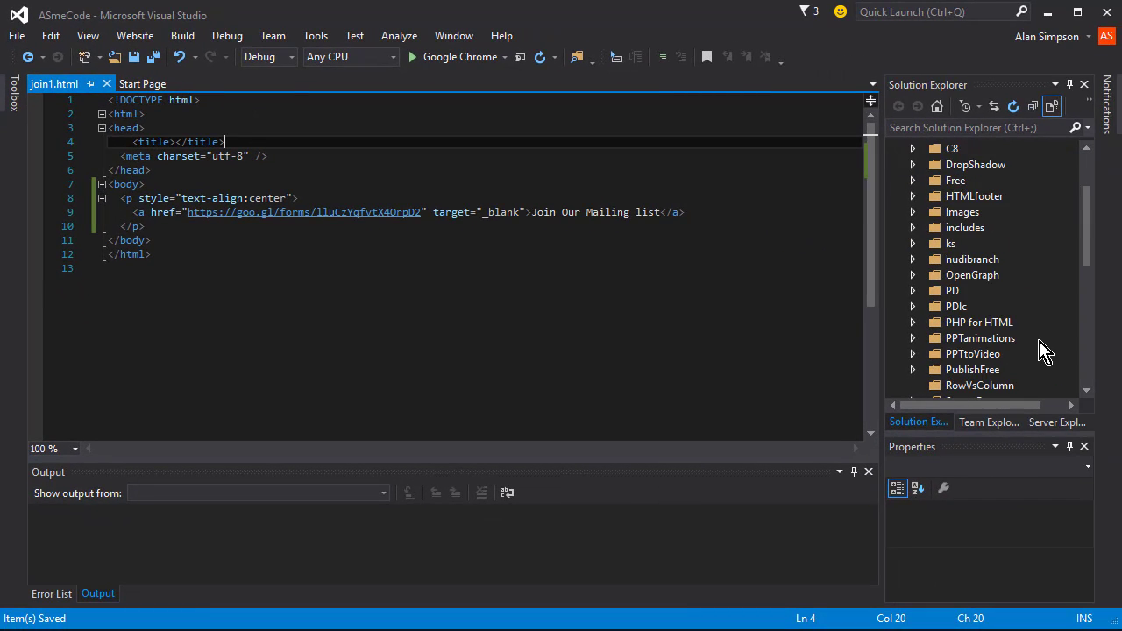
{"action": "scroll", "coordinate": [1042, 355], "scroll_direction": "down", "scroll_amount": 2}
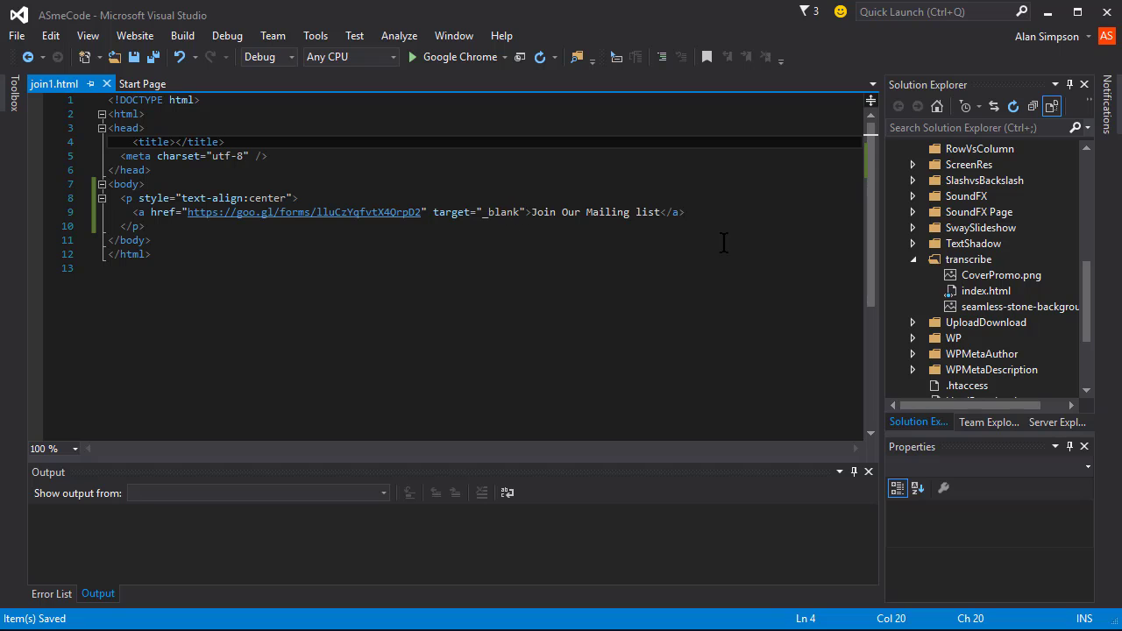
{"action": "scroll", "coordinate": [952, 263], "scroll_direction": "up", "scroll_amount": 7}
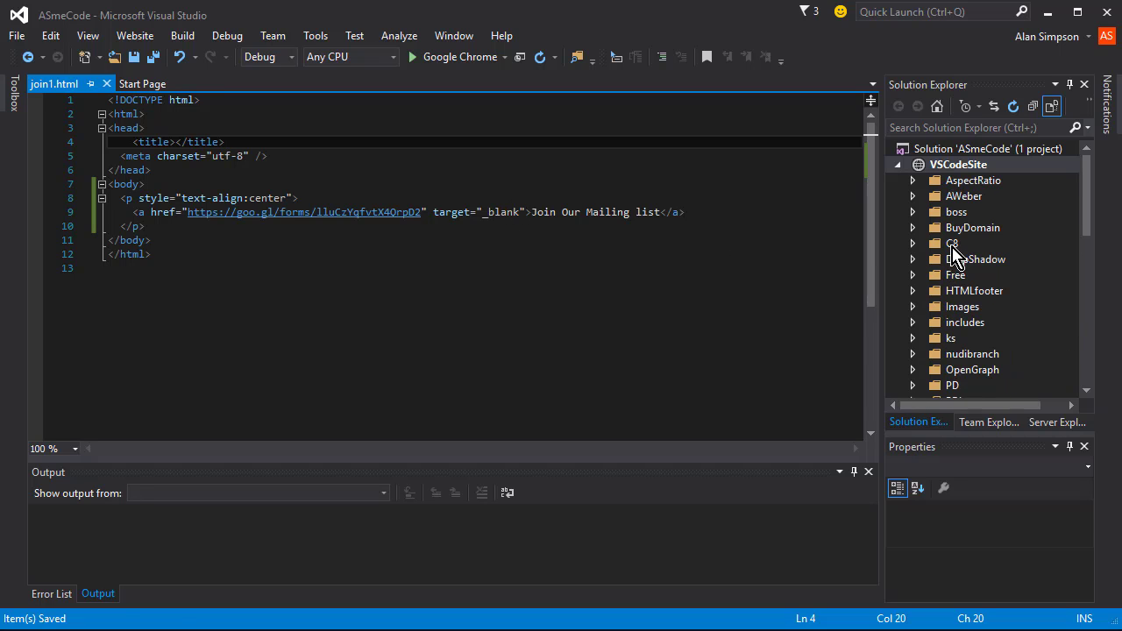
{"action": "right_click", "coordinate": [942, 171]}
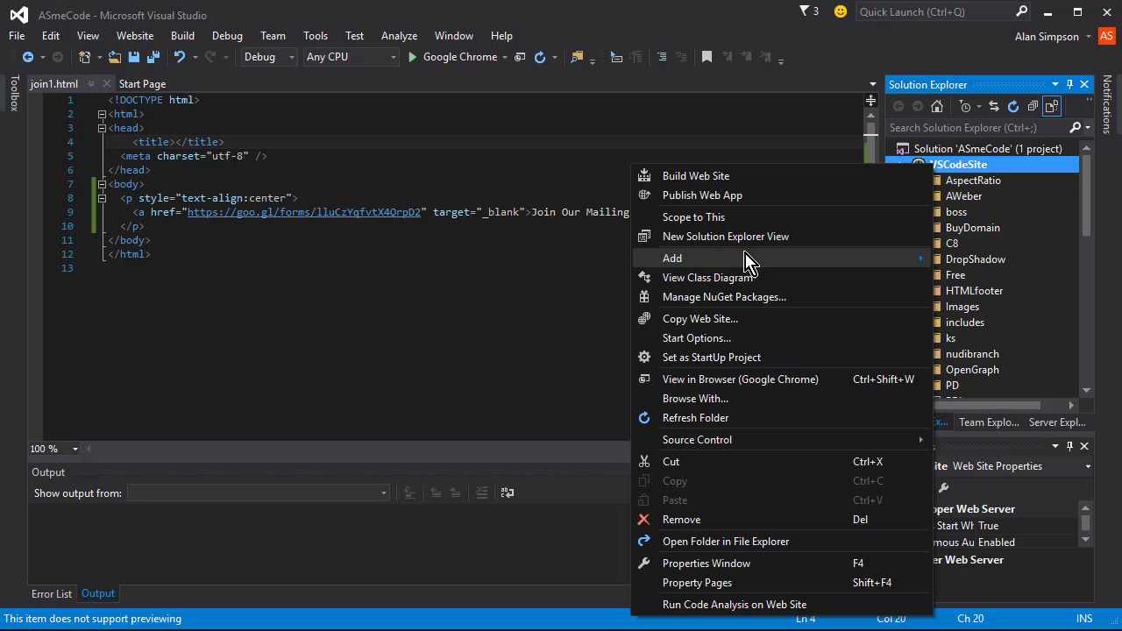
{"action": "mouse_move", "coordinate": [675, 258]}
{"action": "left_click", "coordinate": [465, 501]}
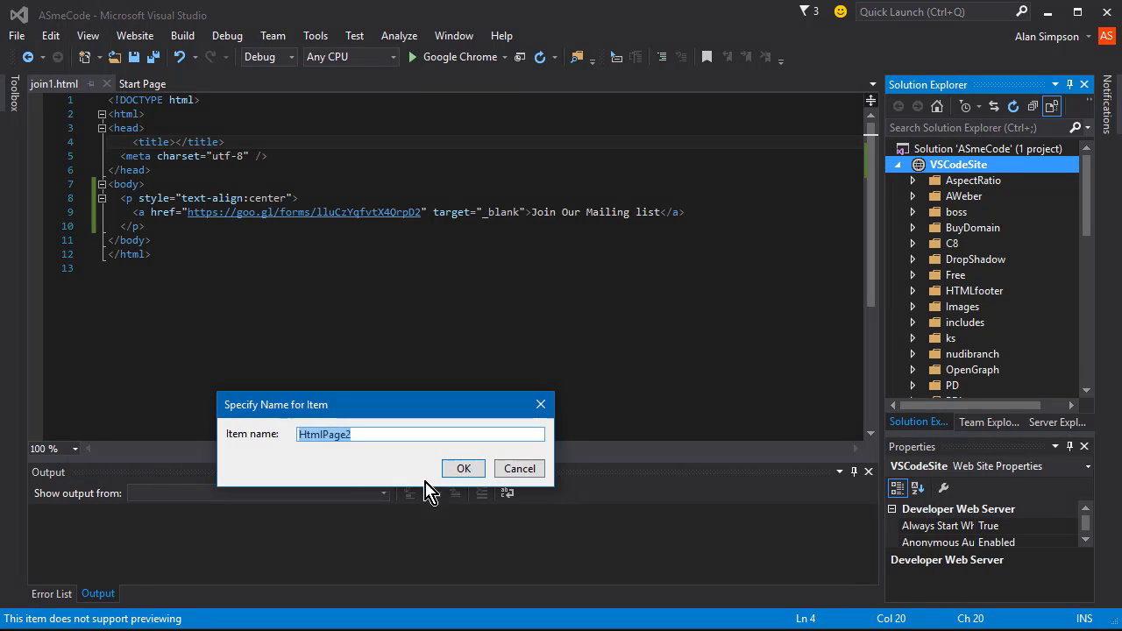
{"action": "left_click", "coordinate": [342, 431]}
{"action": "left_click_drag", "start_coordinate": [280, 438], "coordinate": [85, 408]}
{"action": "key", "text": "BackSpace"}
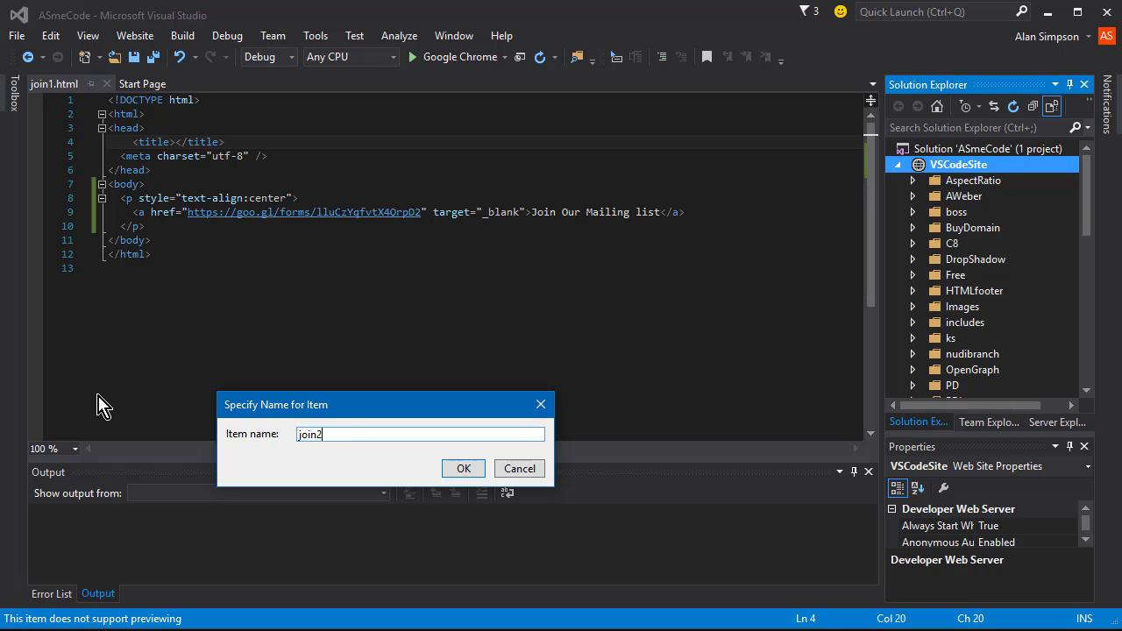
{"action": "type", "text": "join"}
{"action": "left_click", "coordinate": [460, 469]}
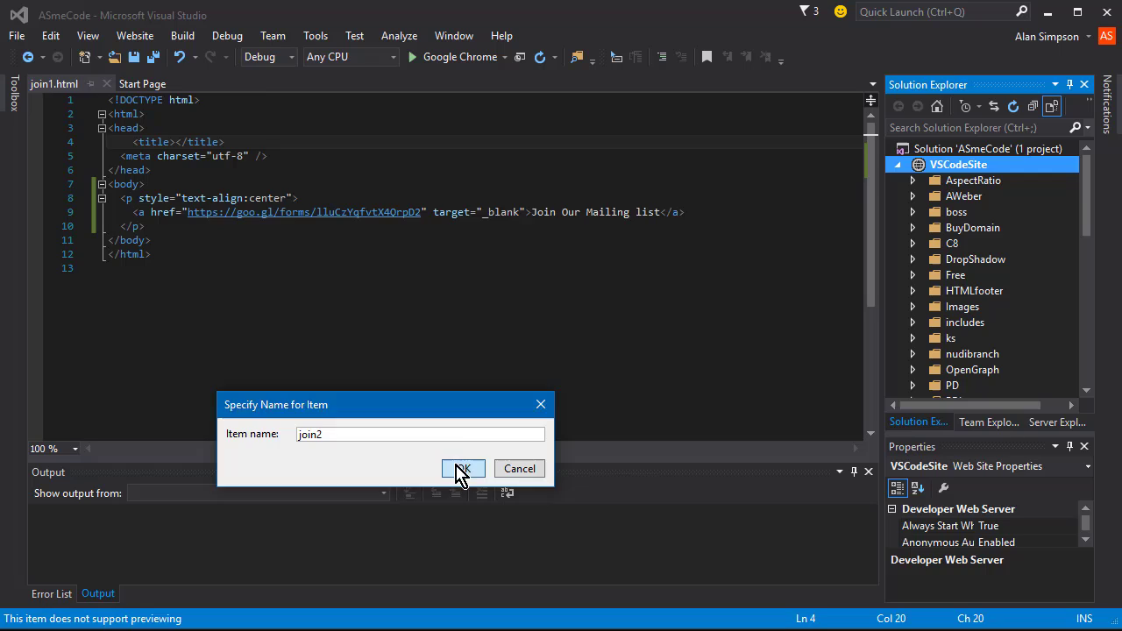
- Paste the form's iframe embed code from the Notepad notes into join2.html's body
{"action": "left_click", "coordinate": [236, 186]}
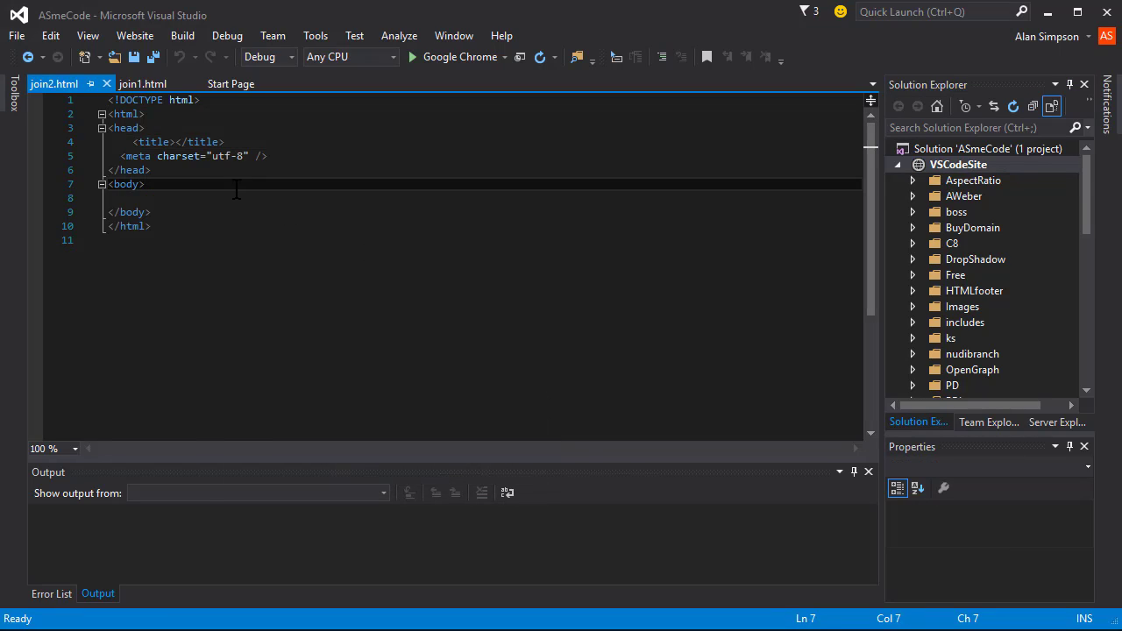
{"action": "left_click", "coordinate": [235, 197]}
{"action": "key", "text": "alt+Tab"}
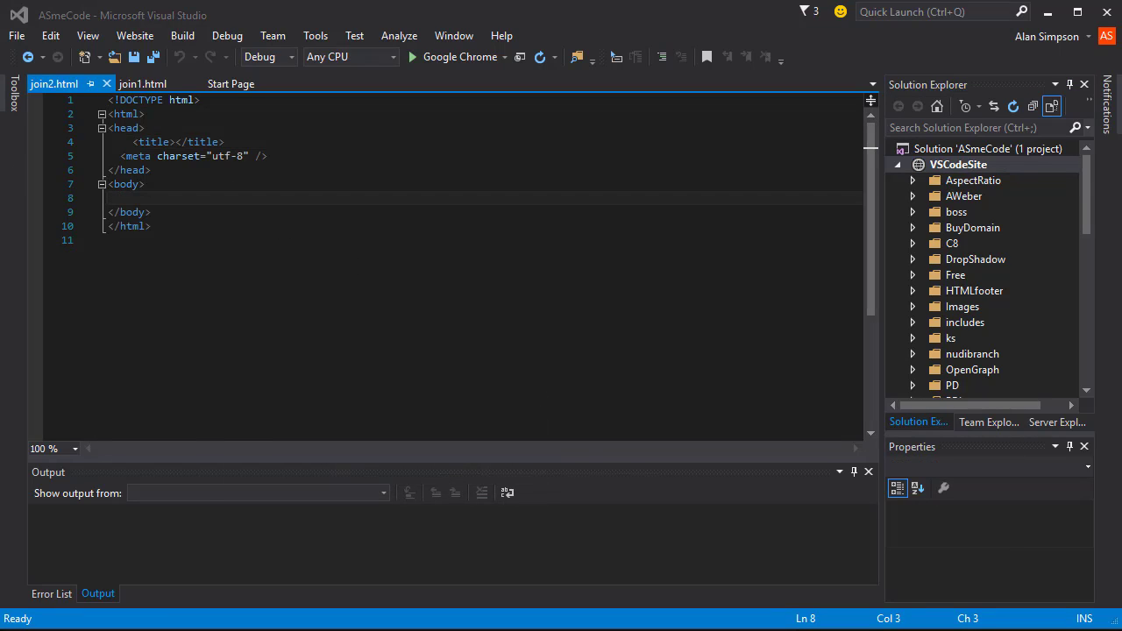
{"action": "left_click_drag", "start_coordinate": [330, 457], "coordinate": [44, 386]}
{"action": "key", "text": "ctrl+c"}
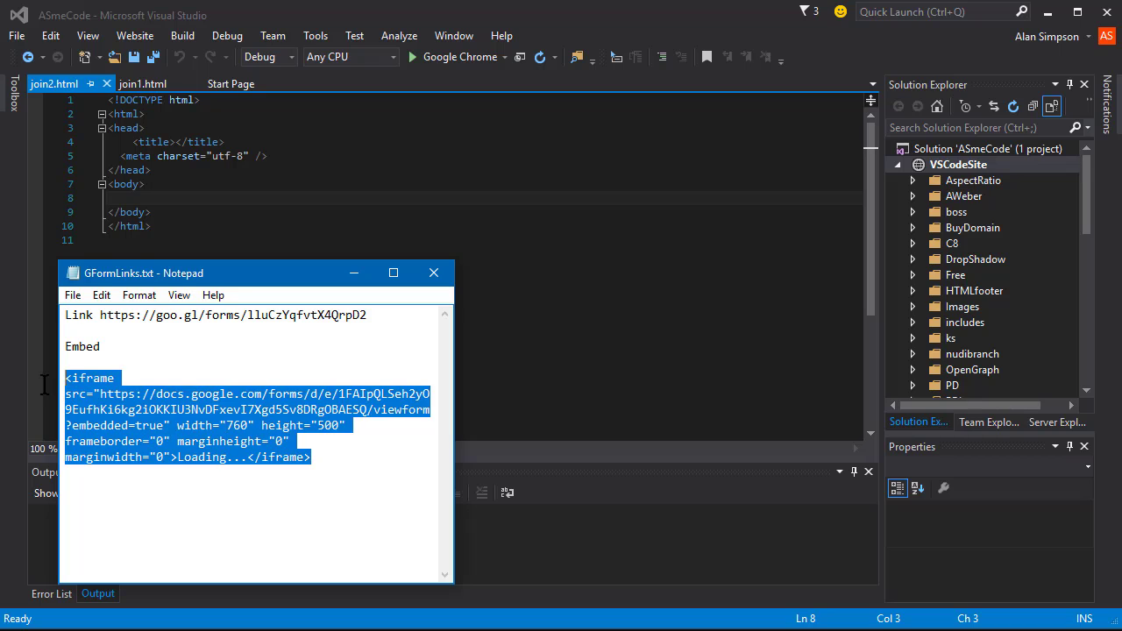
{"action": "left_click", "coordinate": [352, 272]}
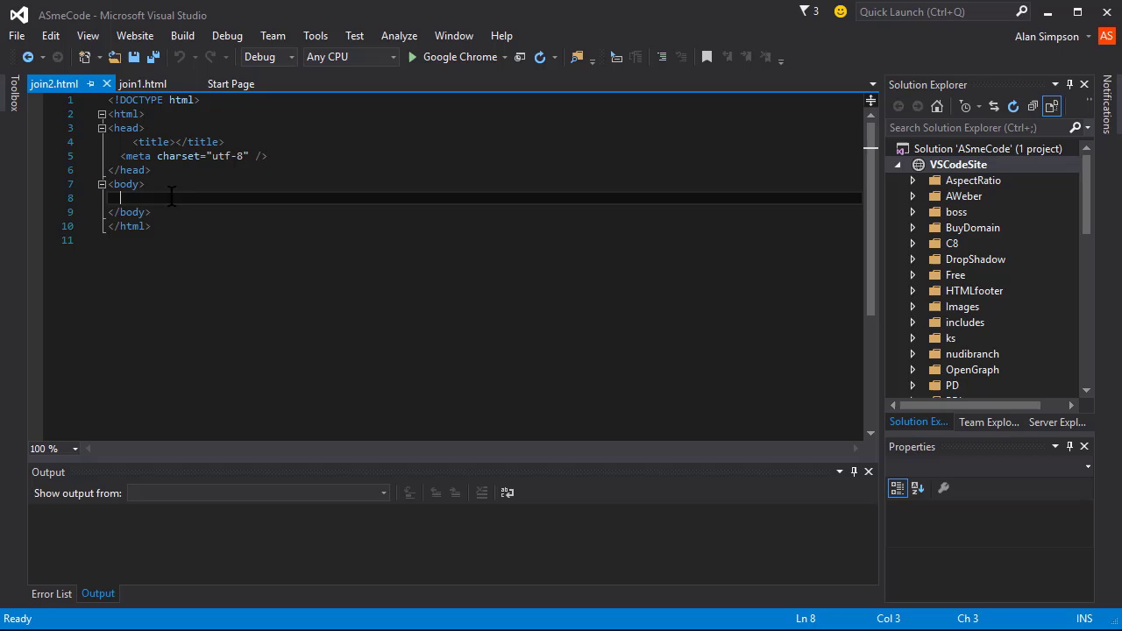
{"action": "key", "text": "ctrl+v"}
{"action": "left_click", "coordinate": [422, 301]}
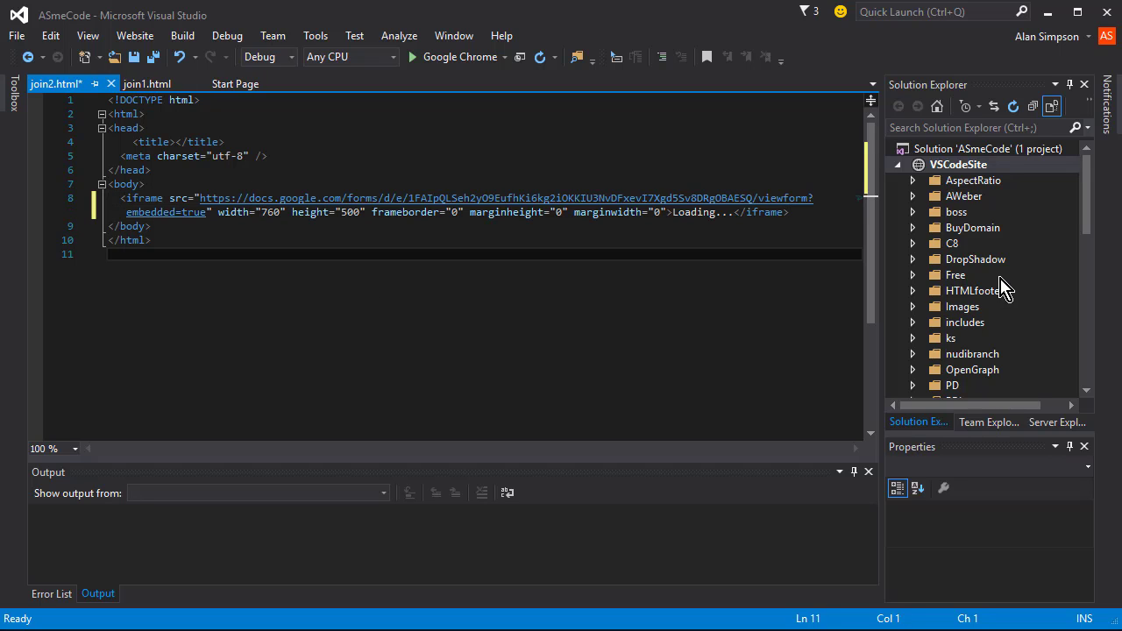
{"action": "scroll", "coordinate": [1043, 302], "scroll_direction": "down", "scroll_amount": 12}
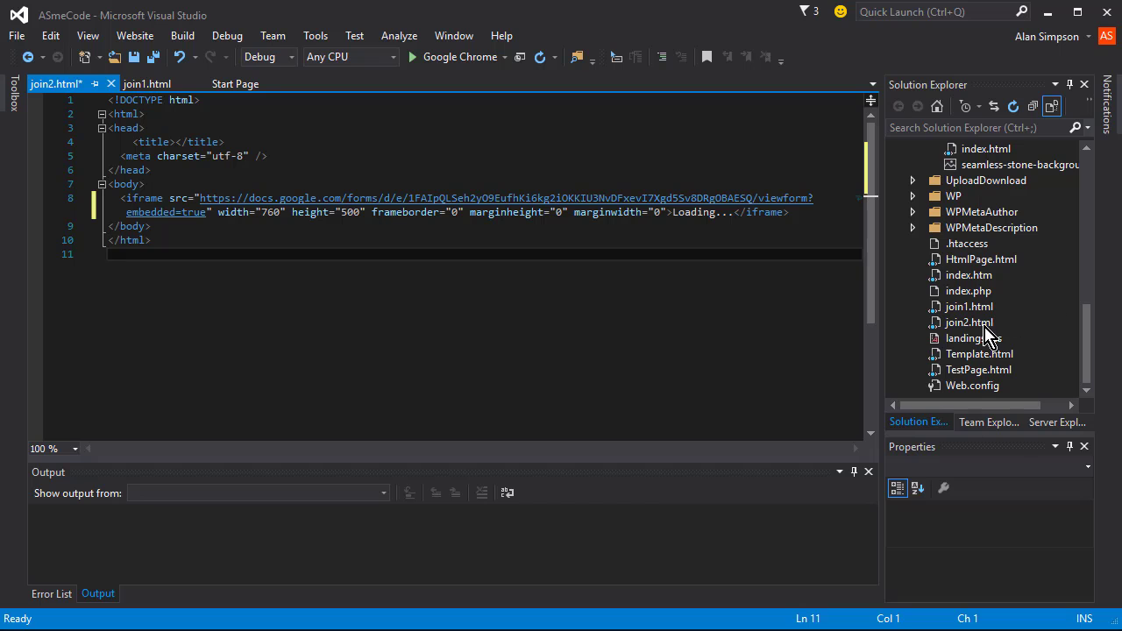
- Preview join2.html in Google Chrome, scroll through the embedded form, then close the browser
{"action": "right_click", "coordinate": [978, 324]}
{"action": "left_click", "coordinate": [798, 449]}
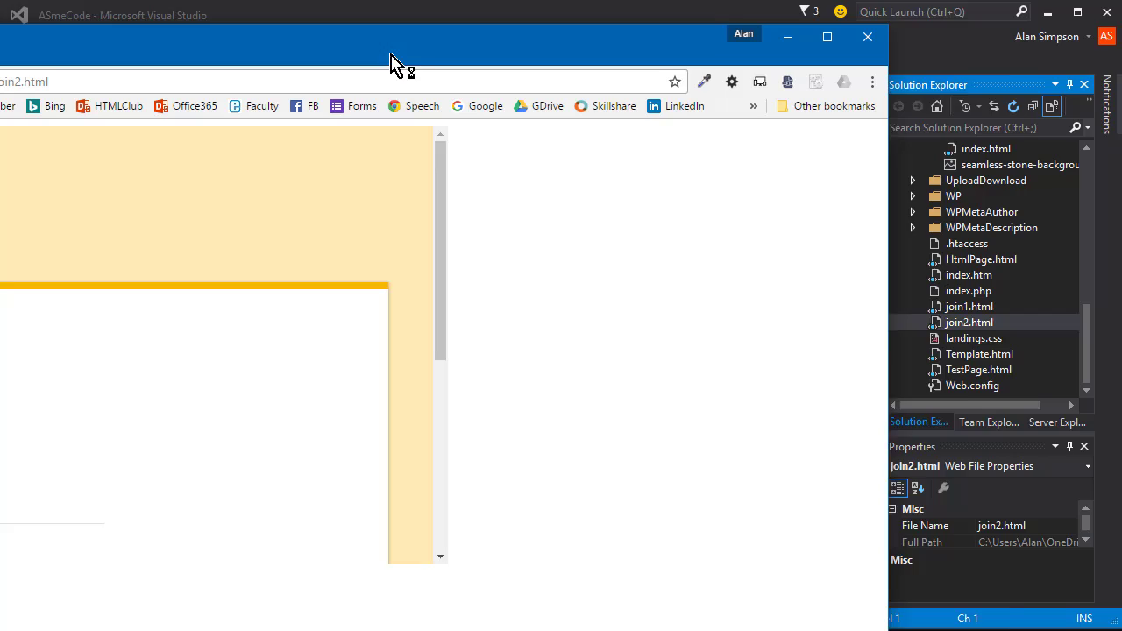
{"action": "left_click_drag", "start_coordinate": [396, 62], "coordinate": [655, 41]}
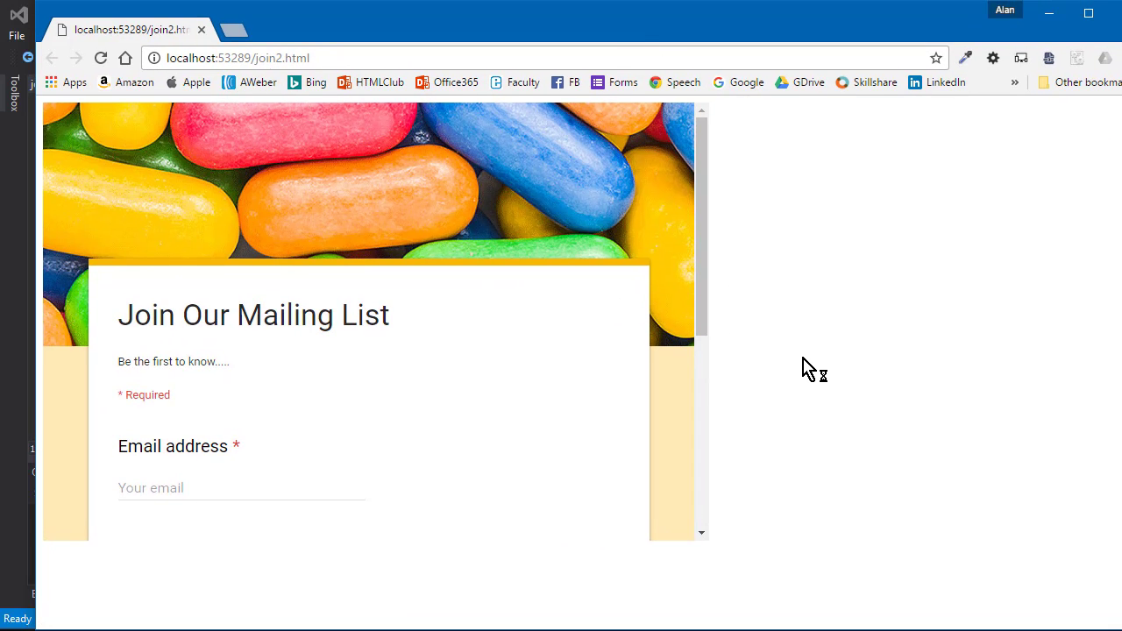
{"action": "left_click_drag", "start_coordinate": [706, 266], "coordinate": [713, 521]}
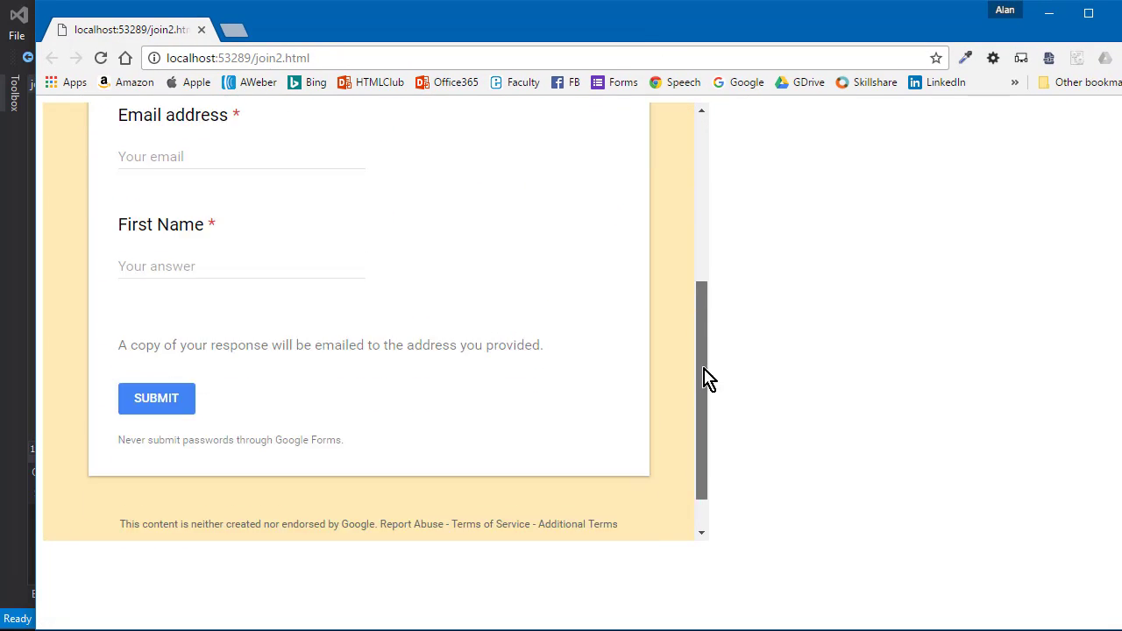
{"action": "left_click_drag", "start_coordinate": [708, 378], "coordinate": [708, 216]}
{"action": "scroll", "coordinate": [689, 471], "scroll_direction": "down", "scroll_amount": 5}
{"action": "scroll", "coordinate": [666, 307], "scroll_direction": "up", "scroll_amount": 5}
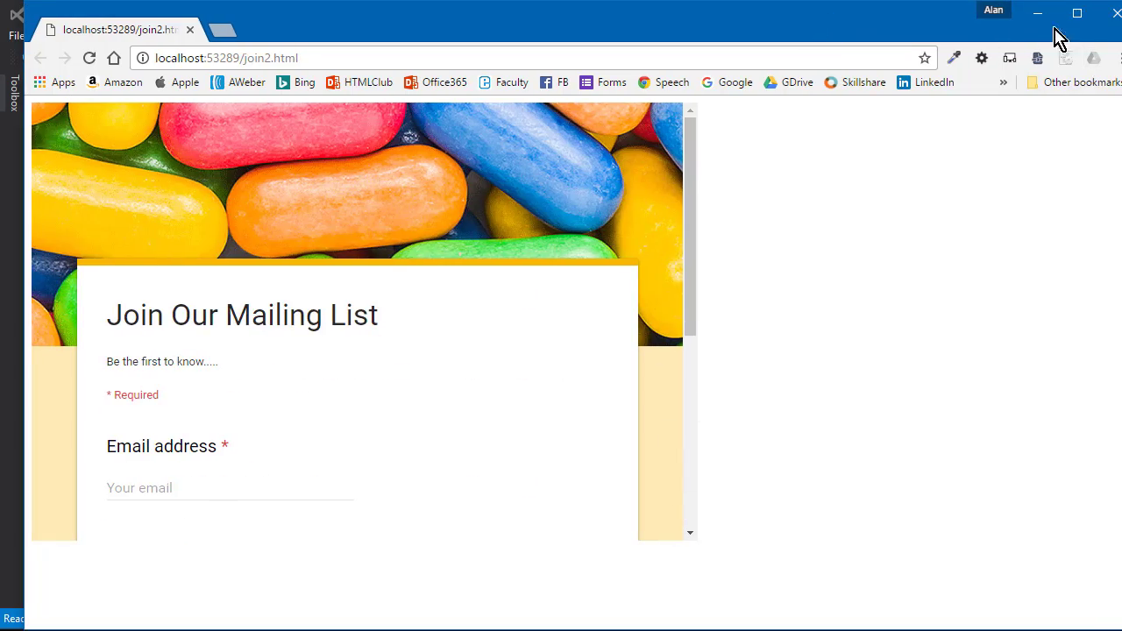
{"action": "left_click", "coordinate": [1116, 16]}
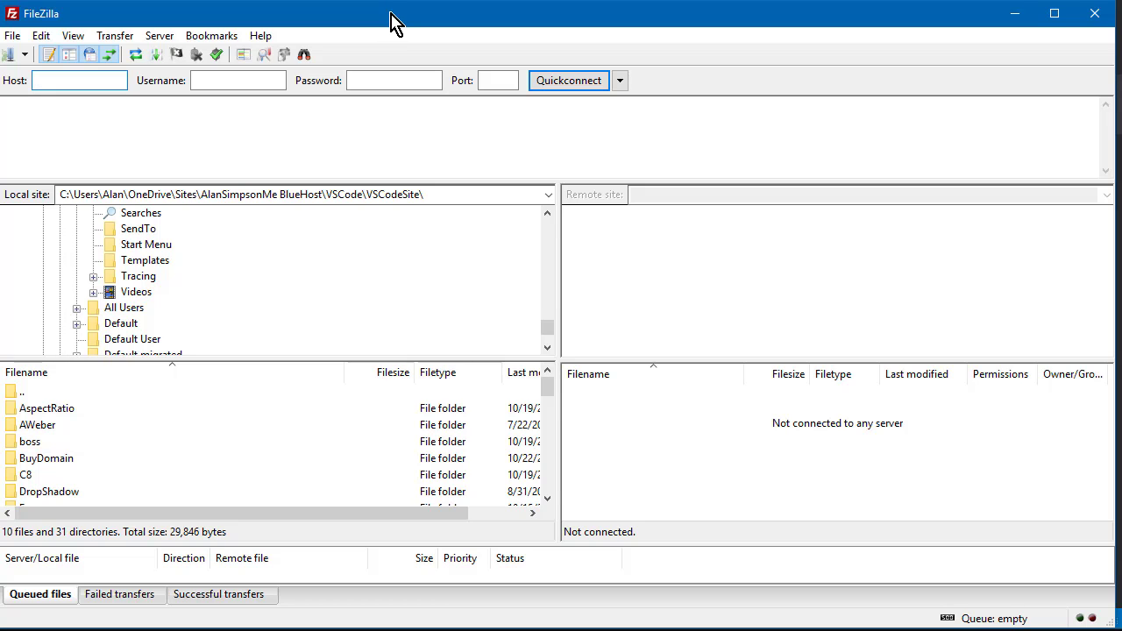
- Connect to the saved FTP site and upload join1.html and join2.html to /public_html
{"action": "left_click", "coordinate": [25, 54]}
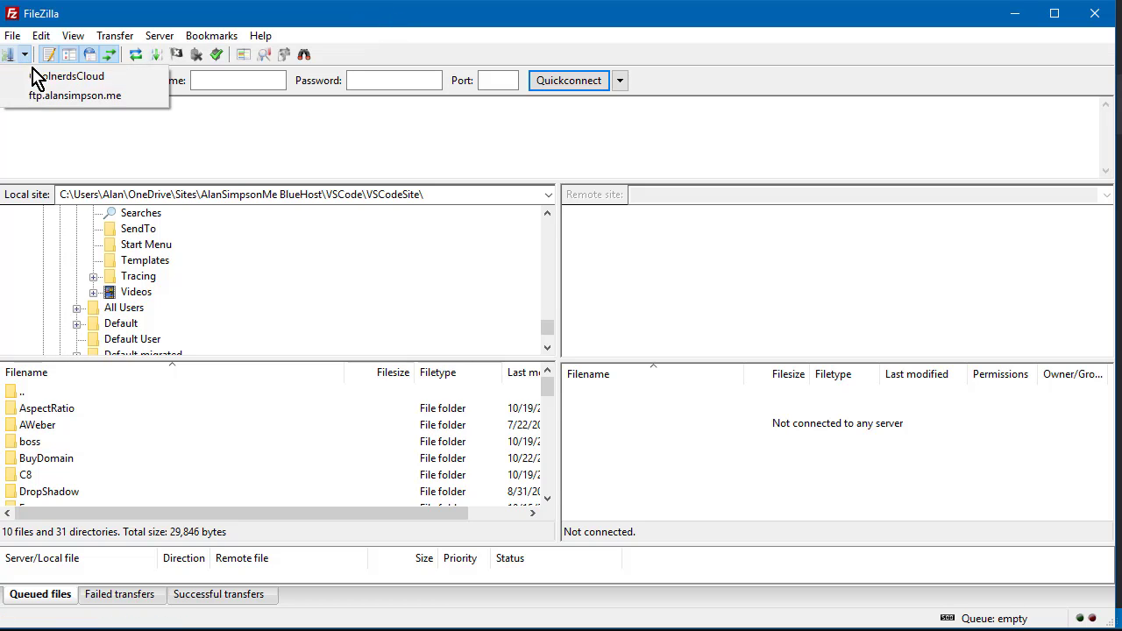
{"action": "left_click", "coordinate": [48, 98]}
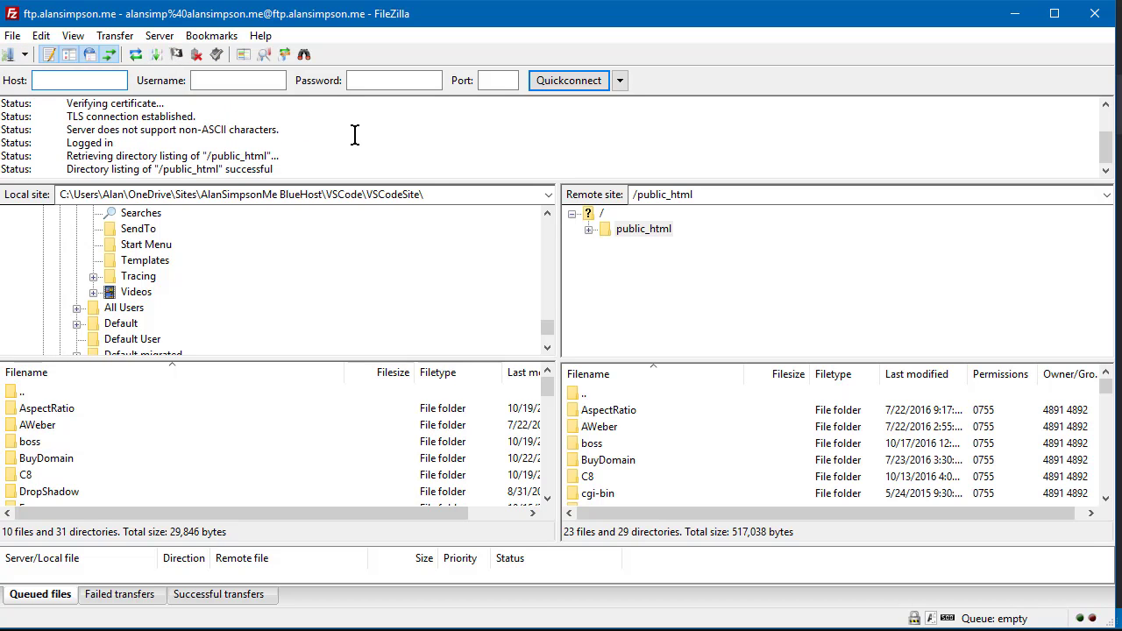
{"action": "left_click_drag", "start_coordinate": [547, 389], "coordinate": [552, 493]}
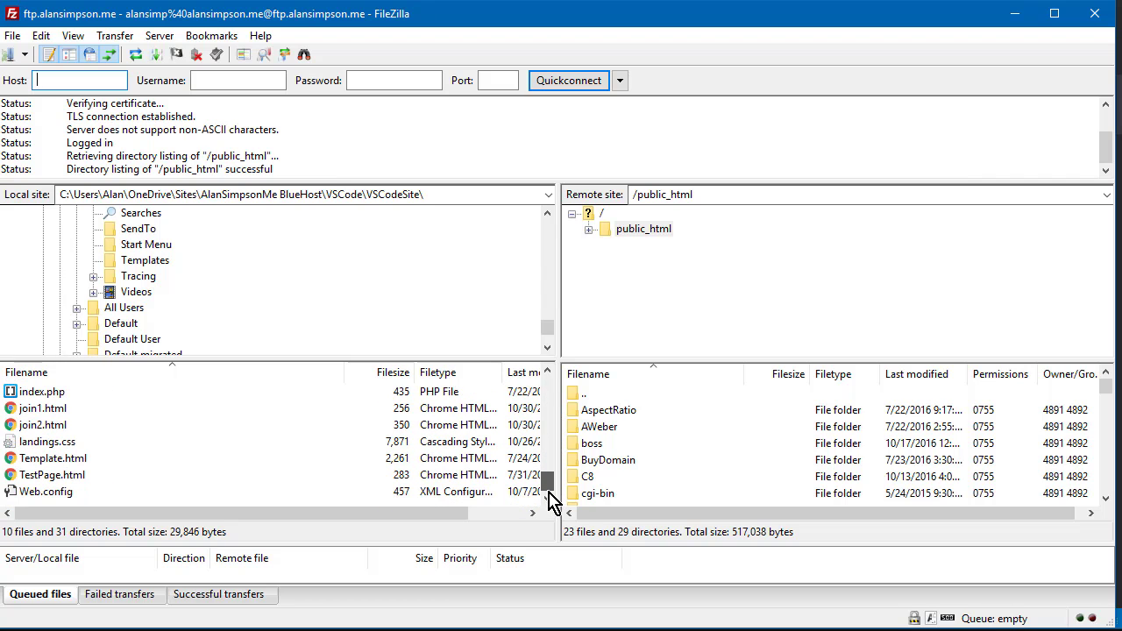
{"action": "left_click", "coordinate": [23, 411]}
{"action": "left_click", "coordinate": [29, 427], "text": "ctrl"}
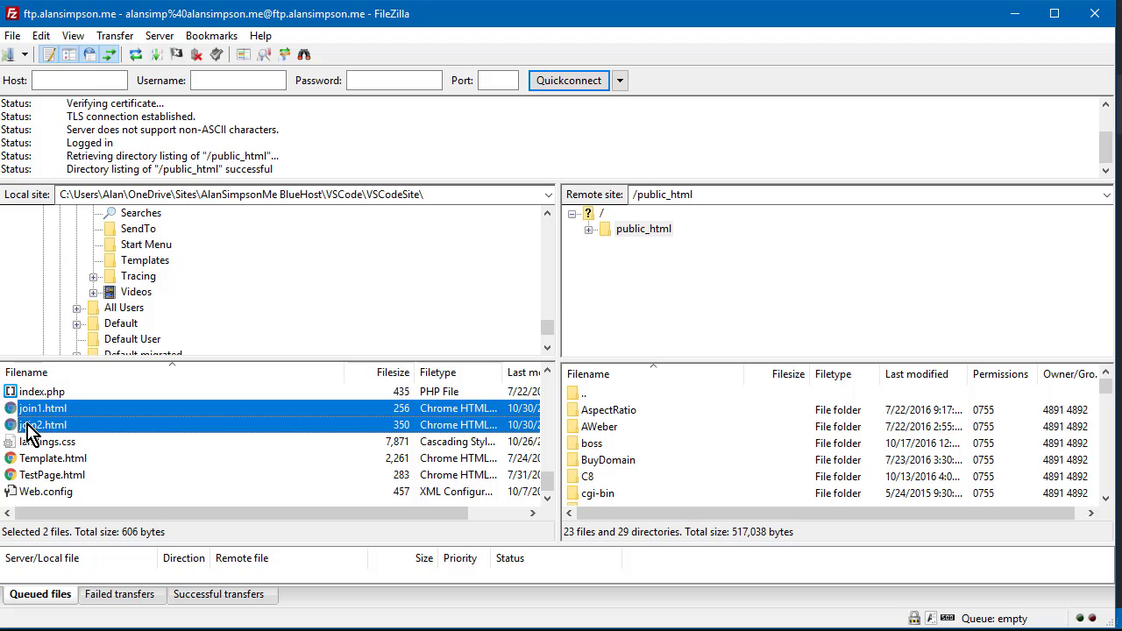
{"action": "right_click", "coordinate": [27, 424]}
{"action": "left_click", "coordinate": [102, 442]}
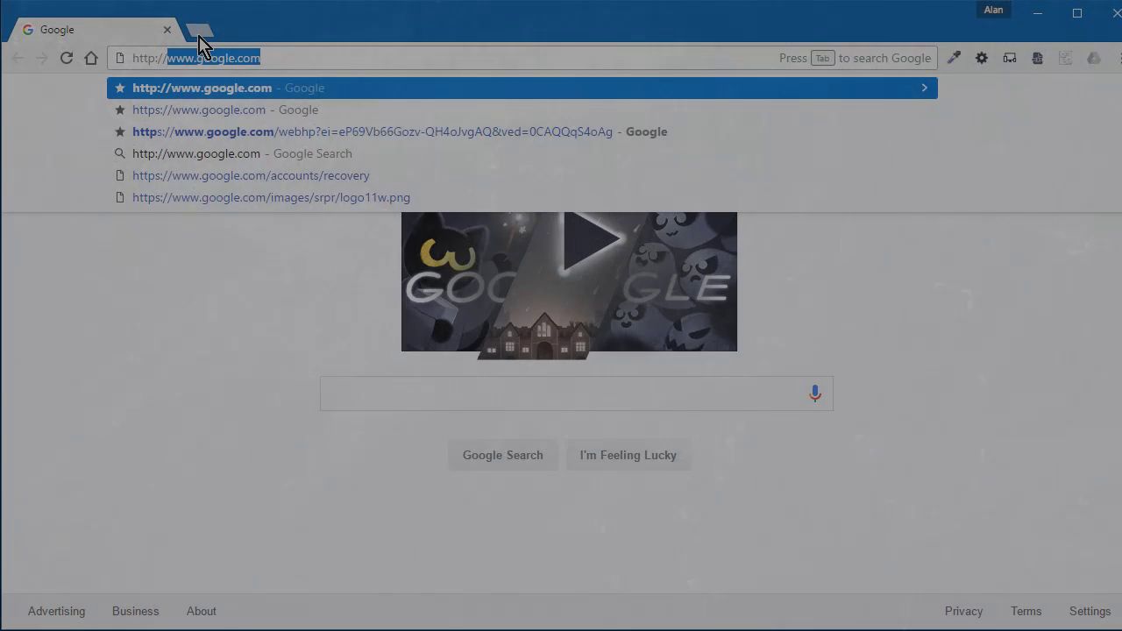
- Load the site's live join1.html page and follow its Join Our Mailing list link to the form
{"action": "type", "text": "AlanSimpso"}
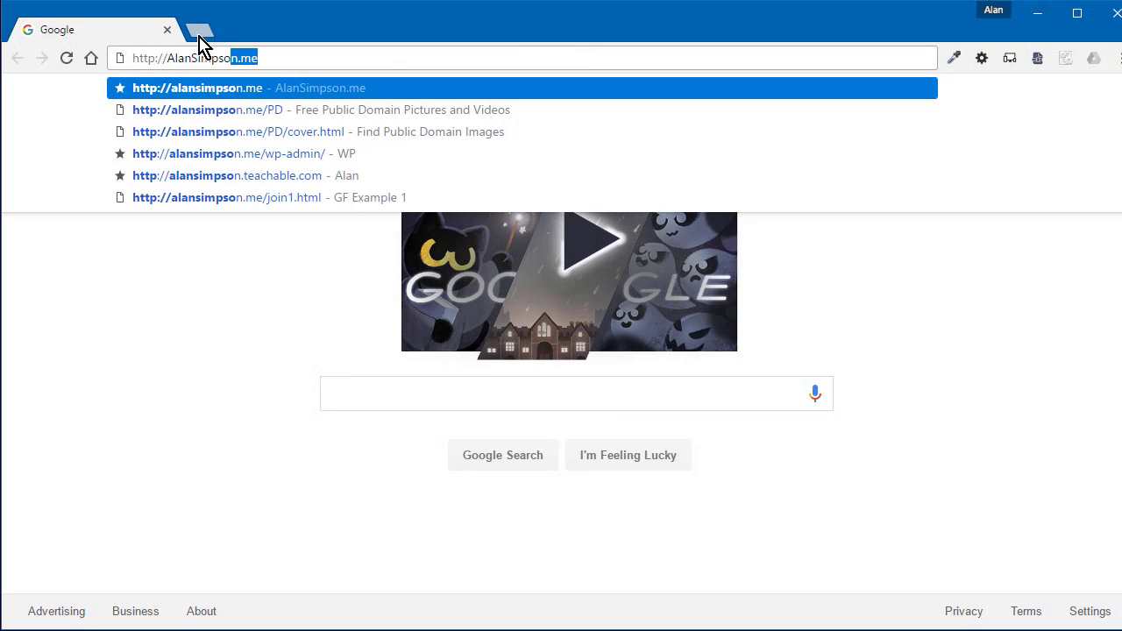
{"action": "type", "text": "n.me/"}
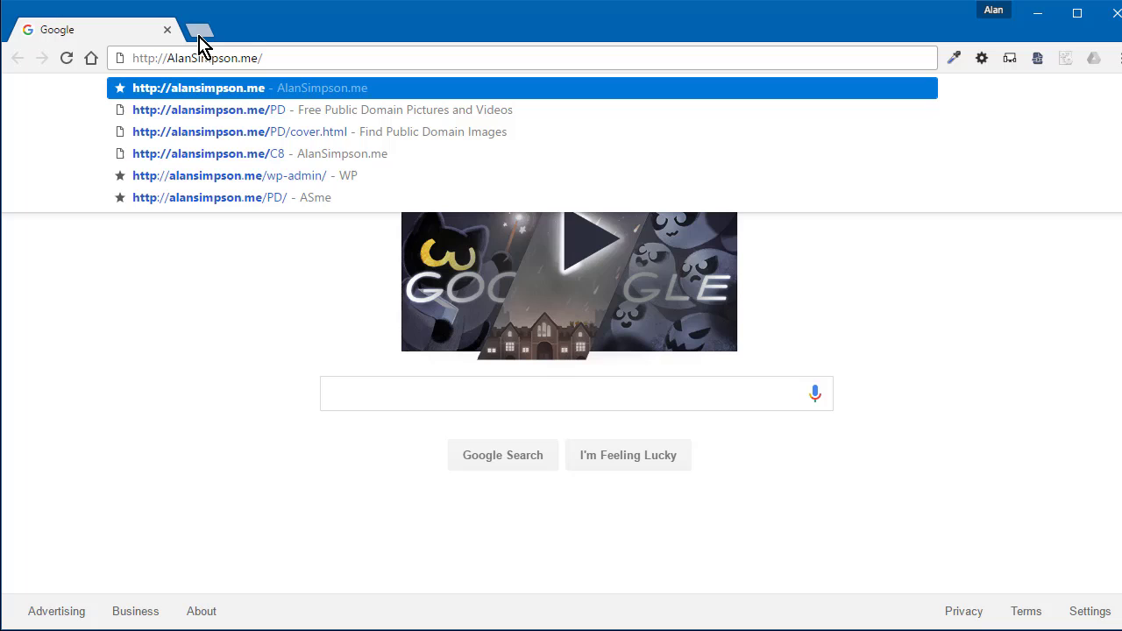
{"action": "type", "text": "join1"}
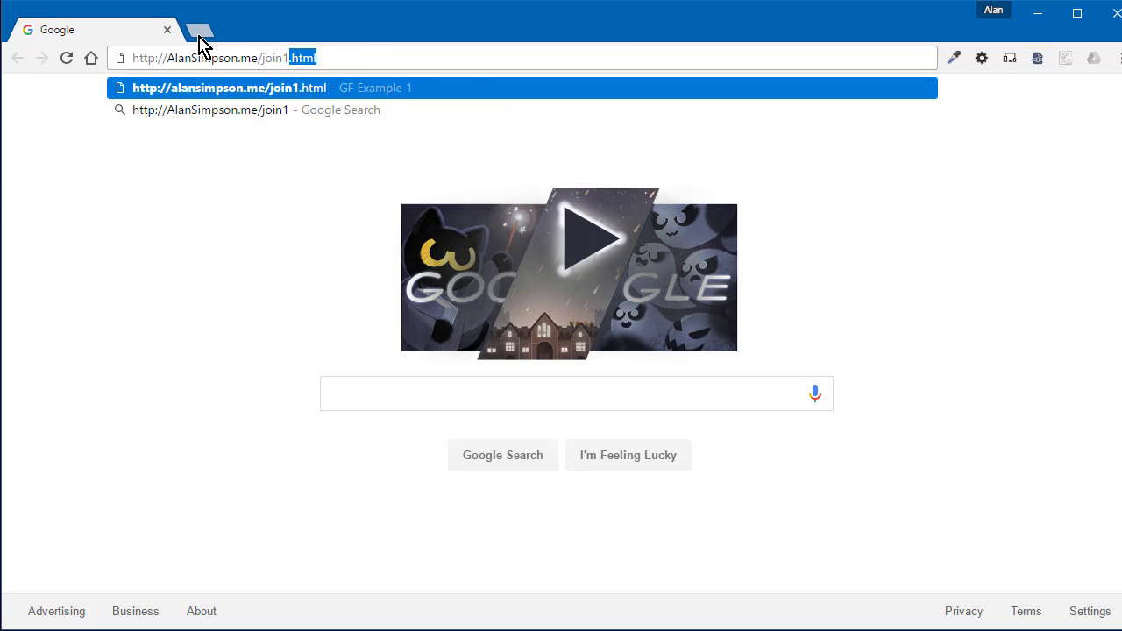
{"action": "type", "text": "html"}
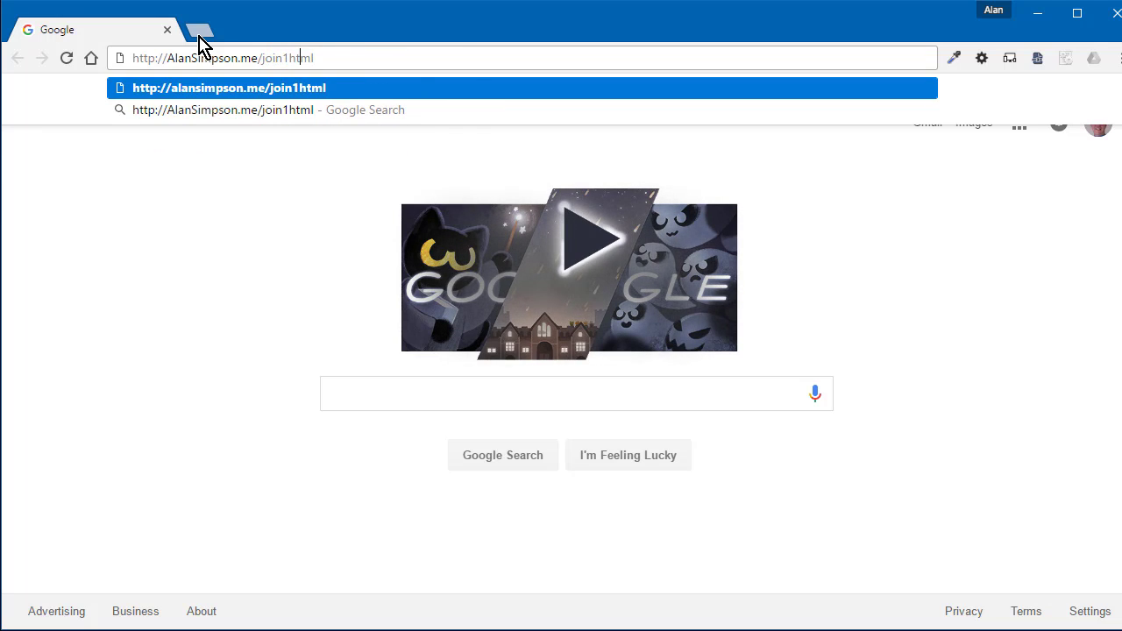
{"action": "type", "text": "."}
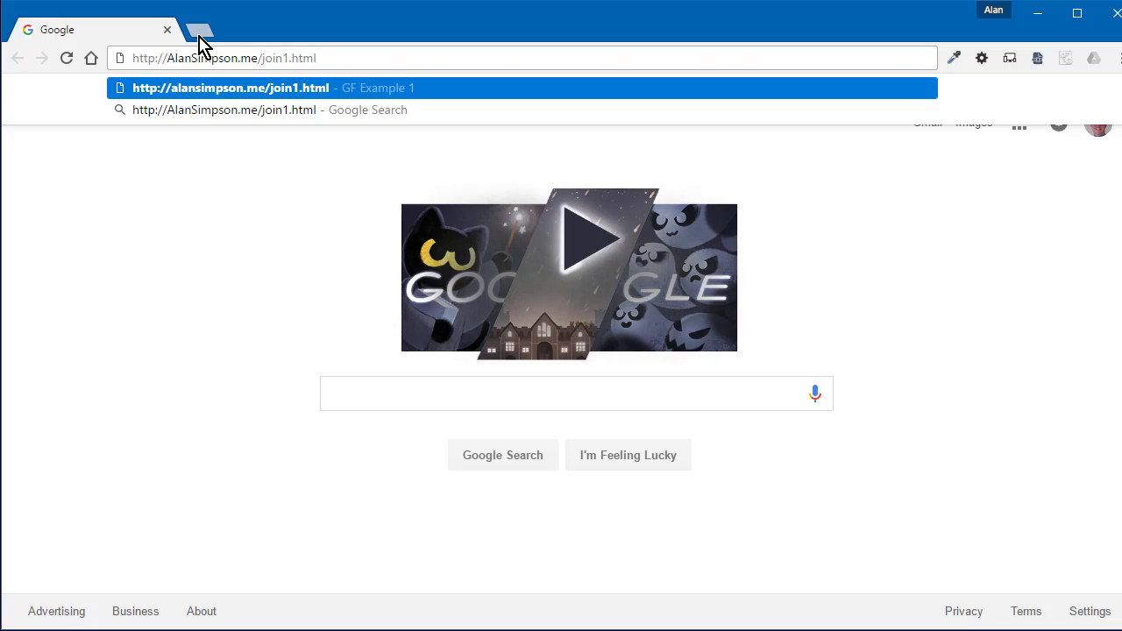
{"action": "key", "text": "End"}
{"action": "key", "text": "Return"}
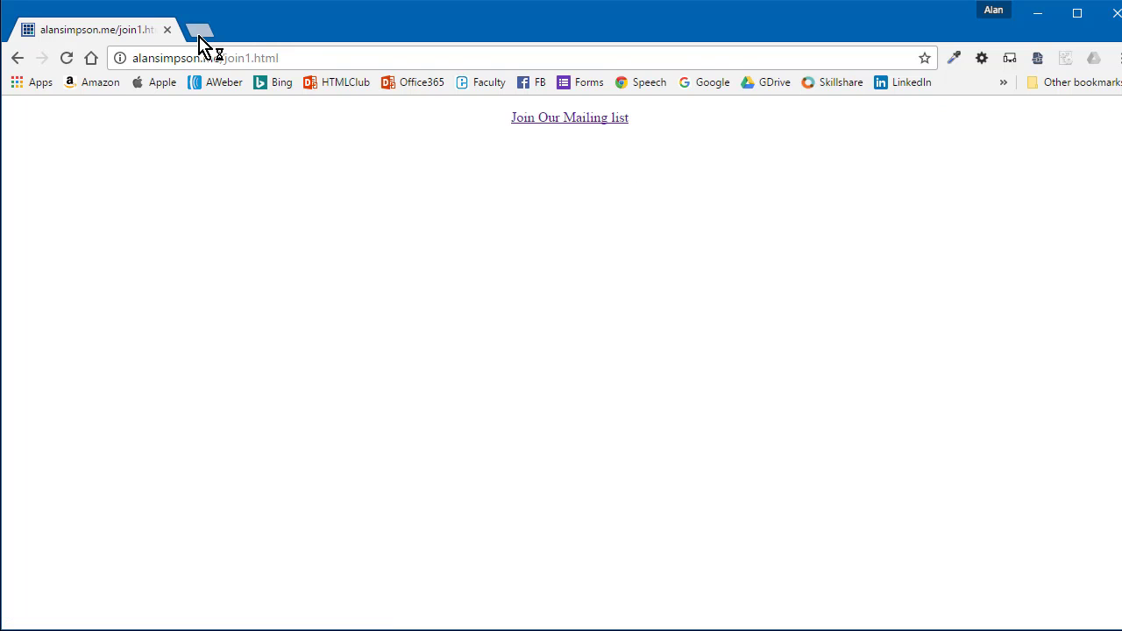
{"action": "left_click", "coordinate": [541, 120]}
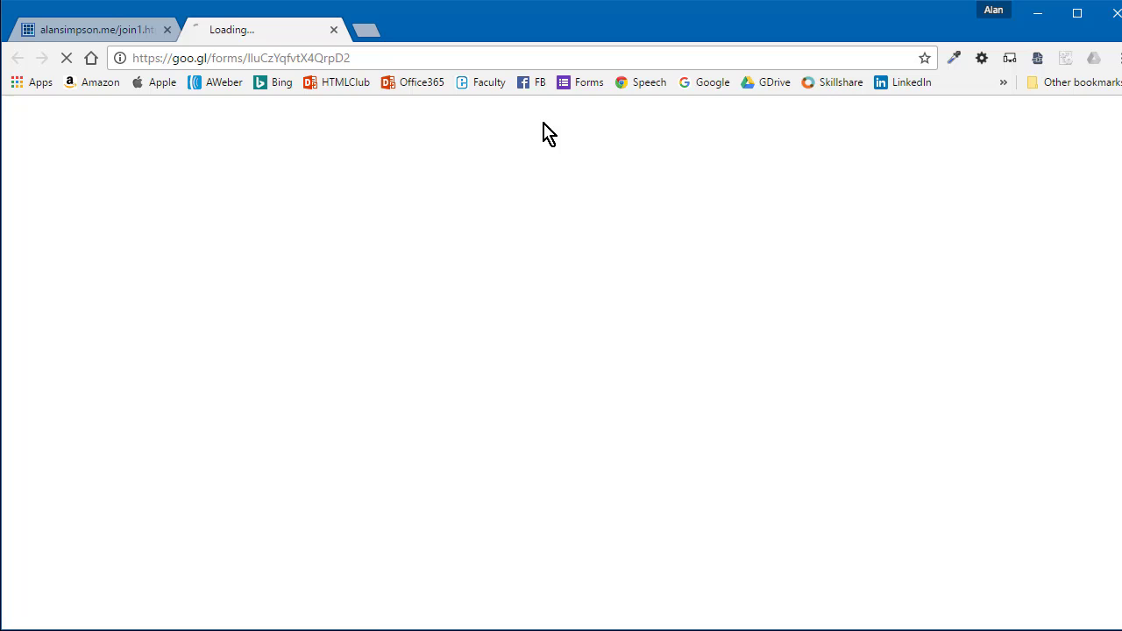
- Fill the form's Email and First Name fields with test values, submit, and close the form tab
{"action": "scroll", "coordinate": [736, 408], "scroll_direction": "down", "scroll_amount": 3}
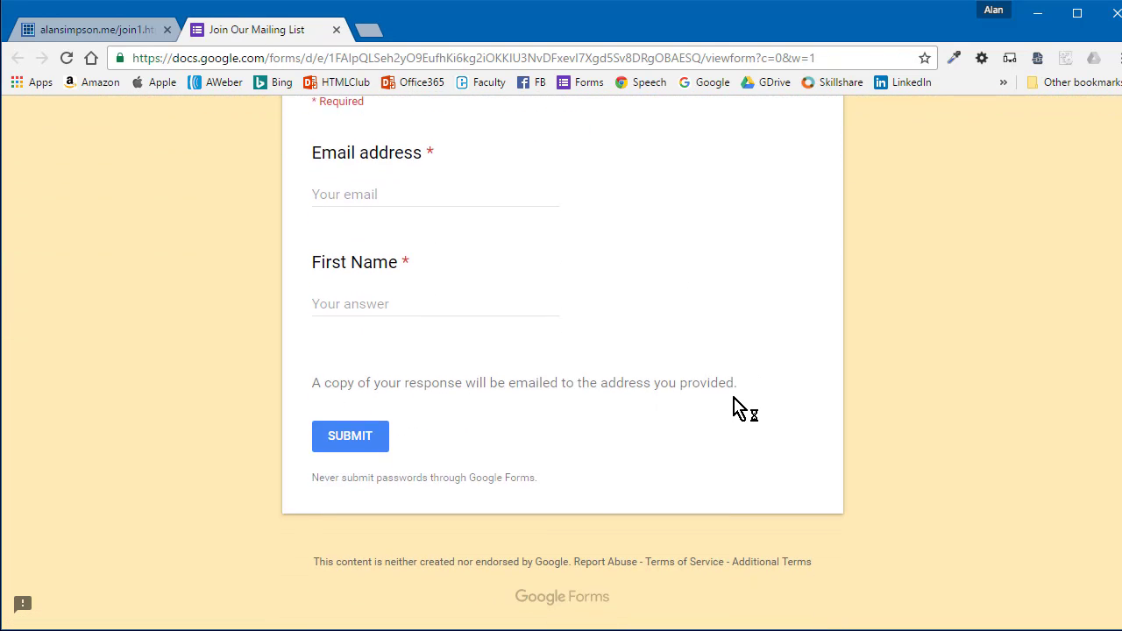
{"action": "left_click", "coordinate": [352, 194]}
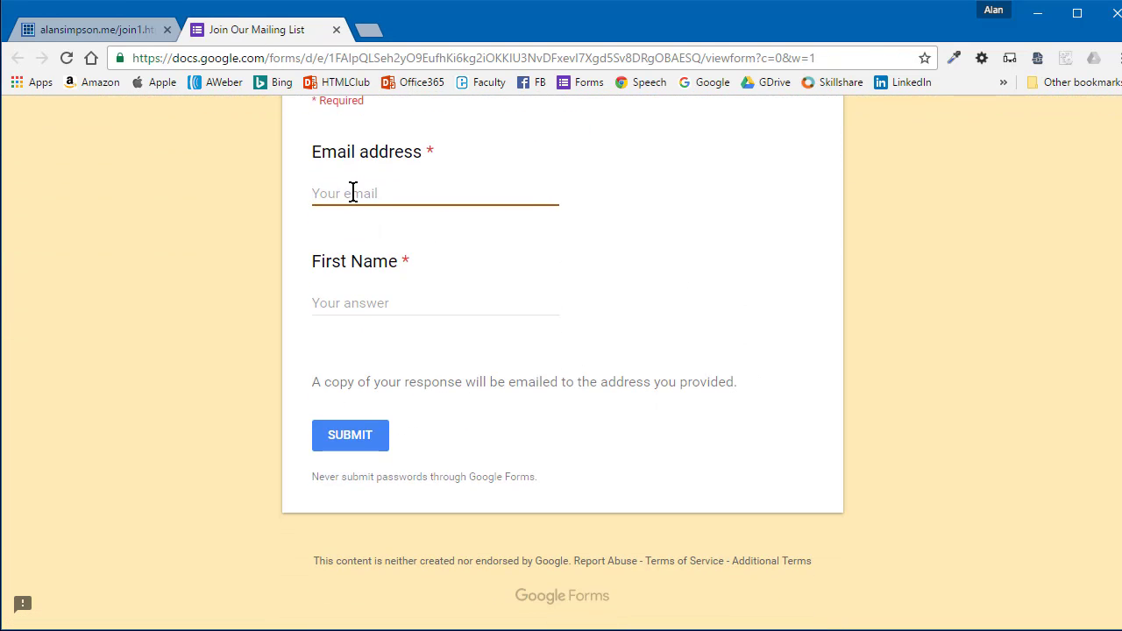
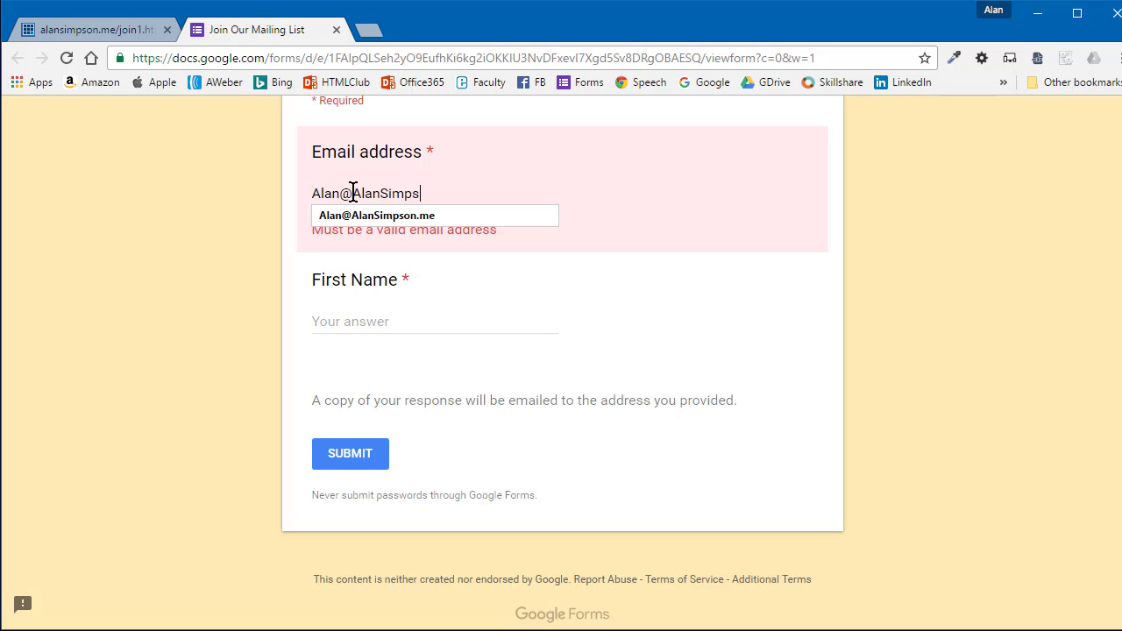
{"action": "key", "text": "Tab"}
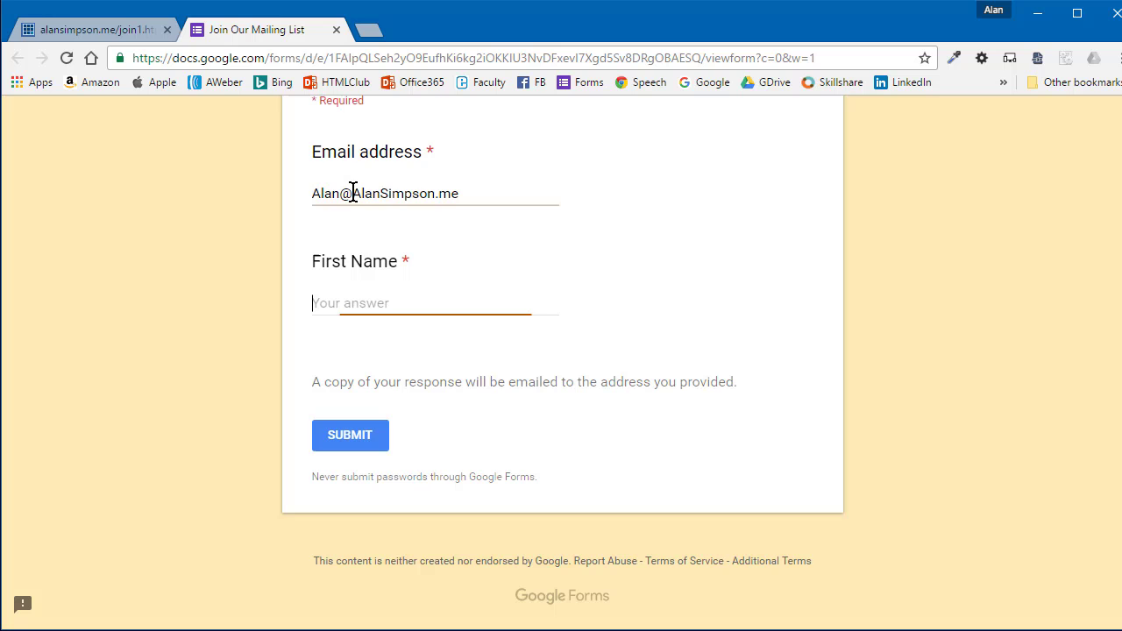
{"action": "type", "text": "Alan"}
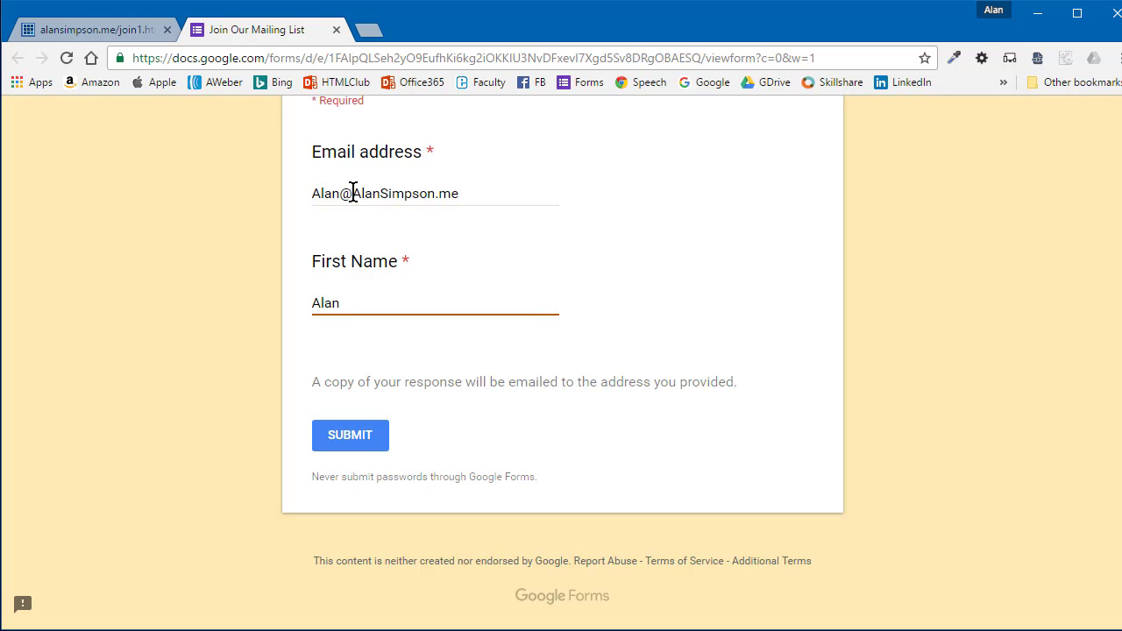
{"action": "left_click", "coordinate": [373, 437]}
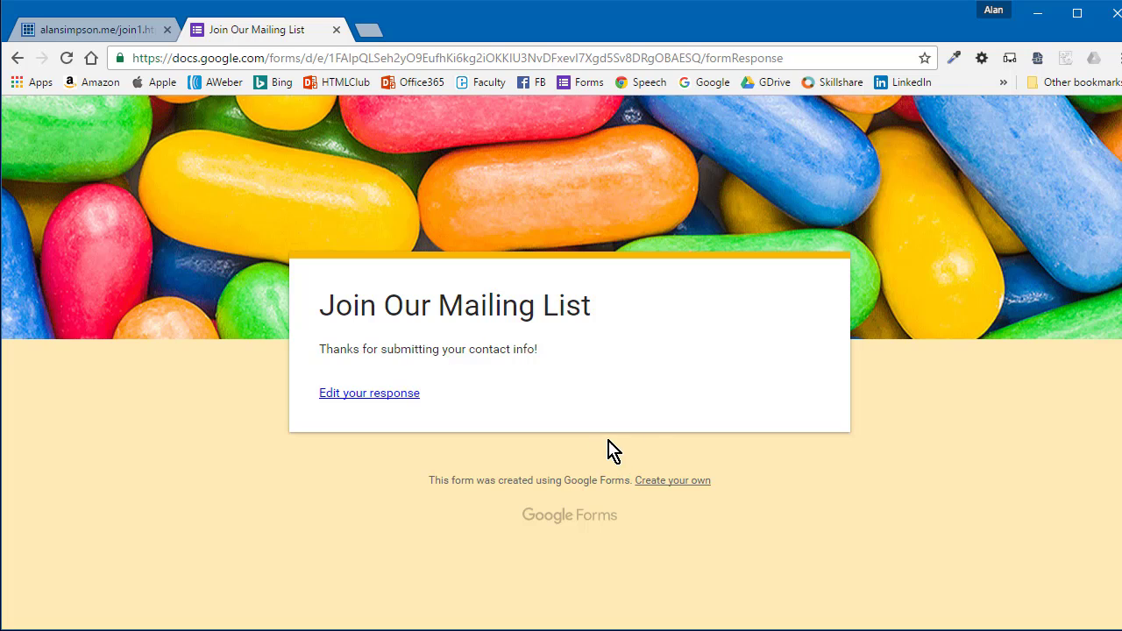
{"action": "left_click", "coordinate": [336, 30]}
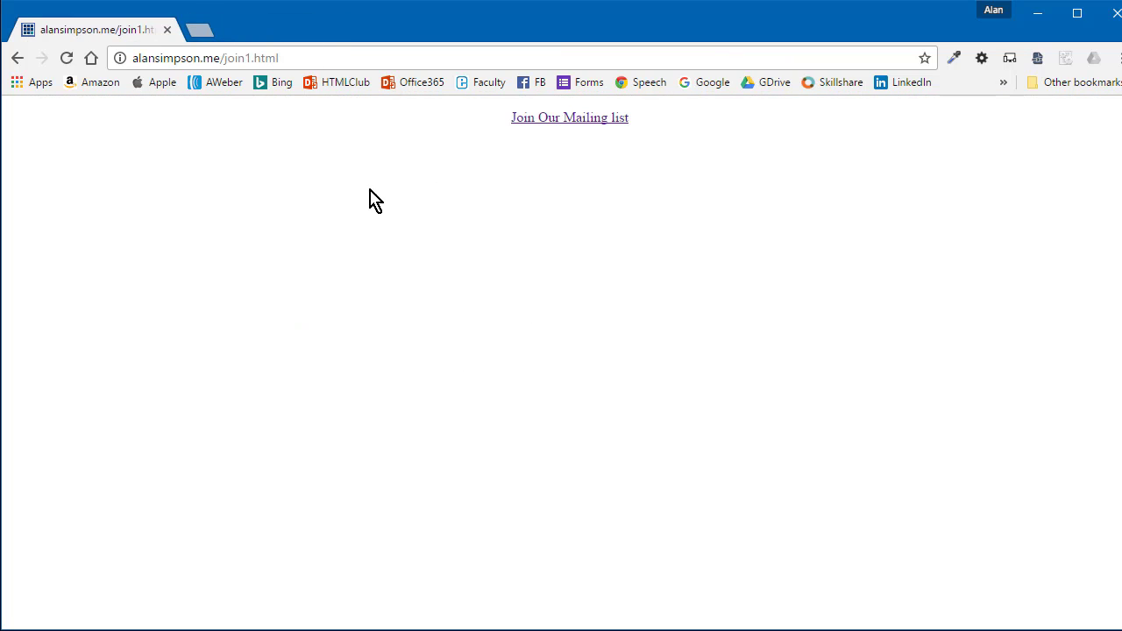
- Change the address from join1 to join2 to load the join2.html page
{"action": "left_click", "coordinate": [215, 58]}
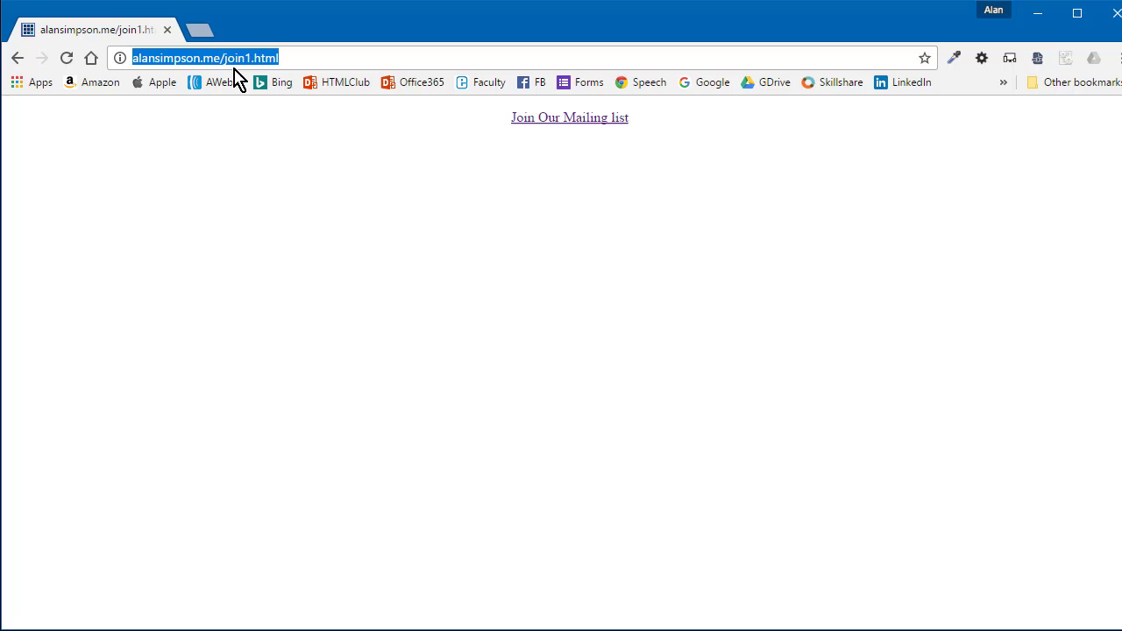
{"action": "left_click", "coordinate": [246, 57]}
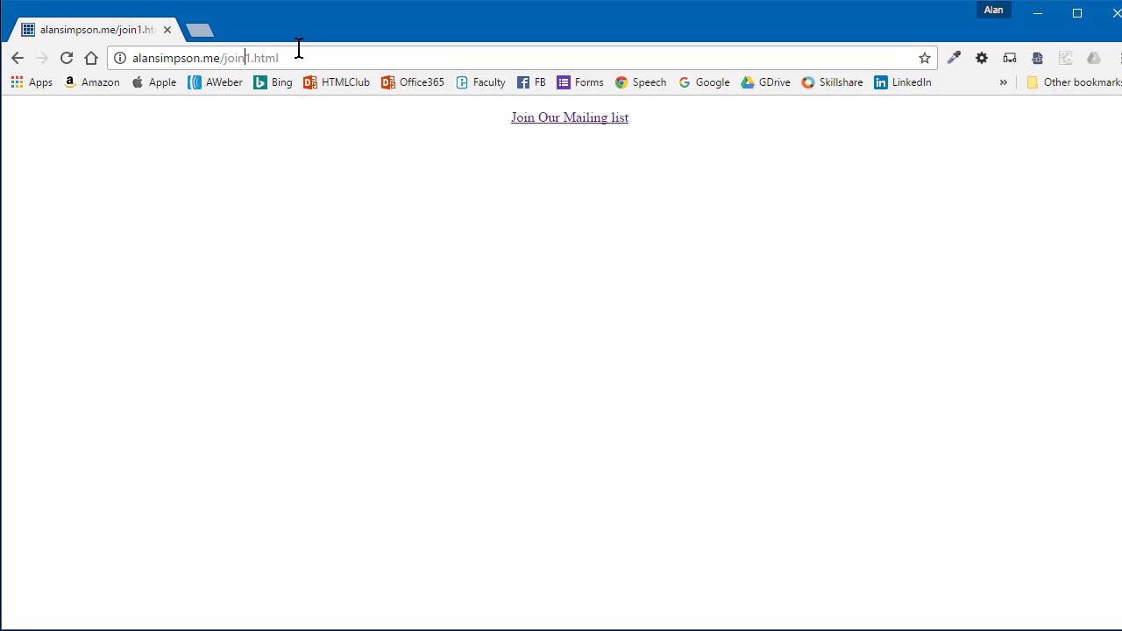
{"action": "key", "text": "Delete"}
{"action": "type", "text": "2"}
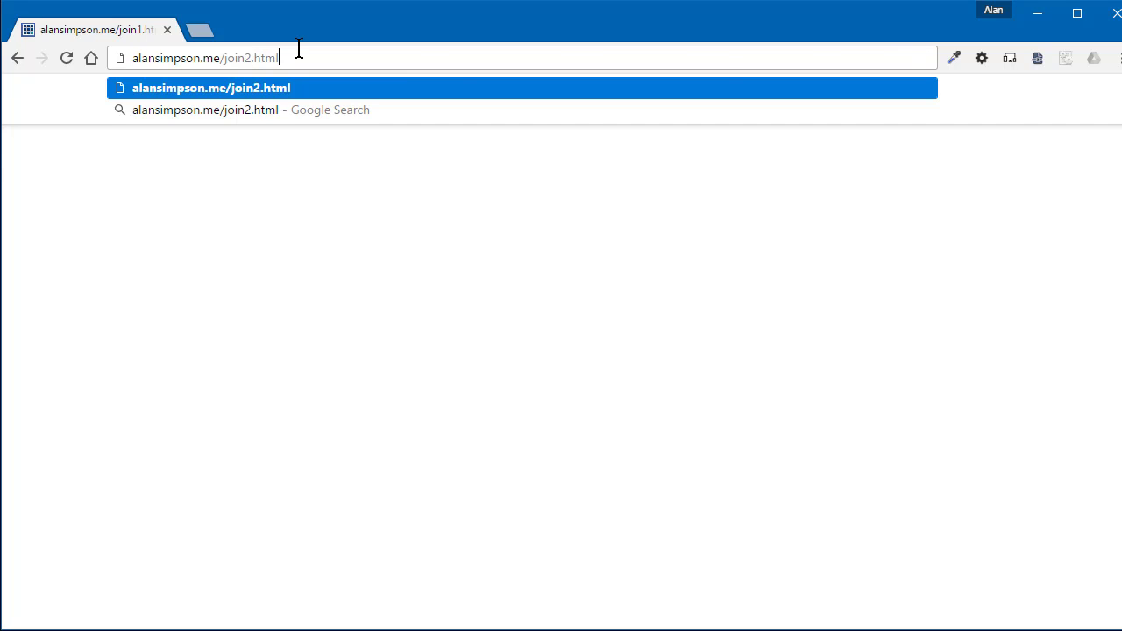
{"action": "key", "text": "Return"}
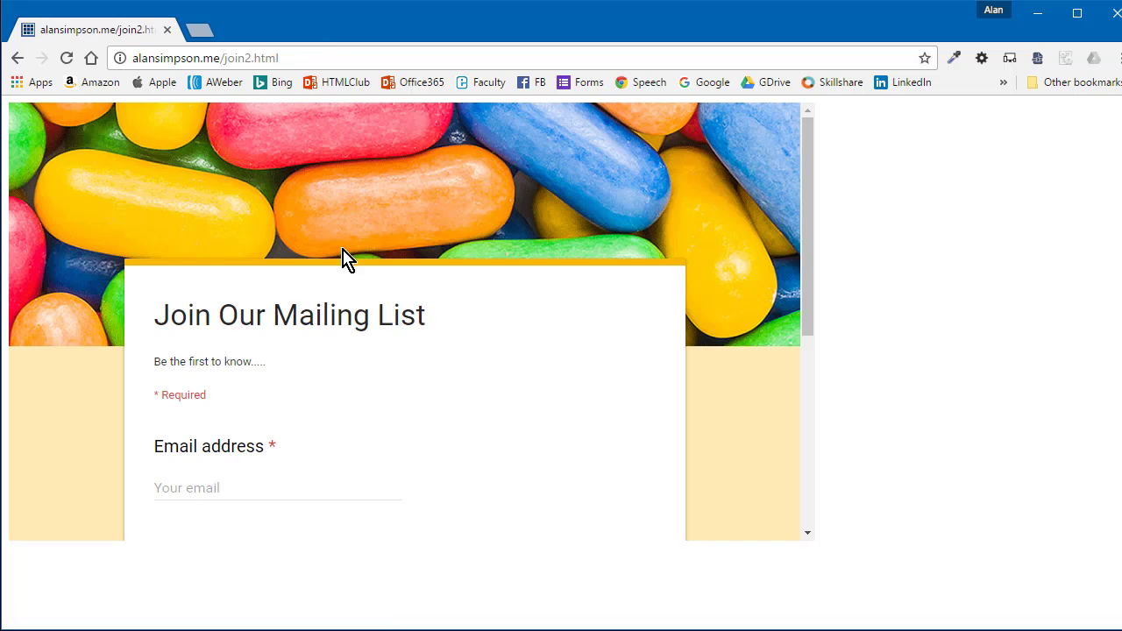
- Enter a second test email address and first name in the embedded form and submit it
{"action": "scroll", "coordinate": [399, 247], "scroll_direction": "down", "scroll_amount": 3}
{"action": "scroll", "coordinate": [386, 248], "scroll_direction": "up", "scroll_amount": 1}
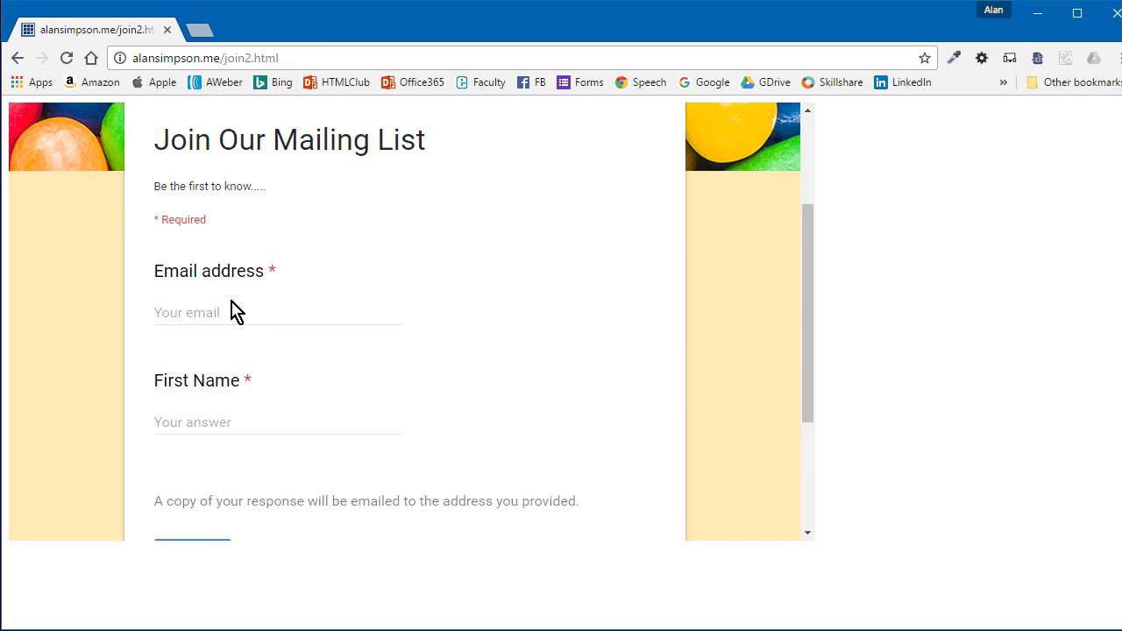
{"action": "left_click", "coordinate": [174, 313]}
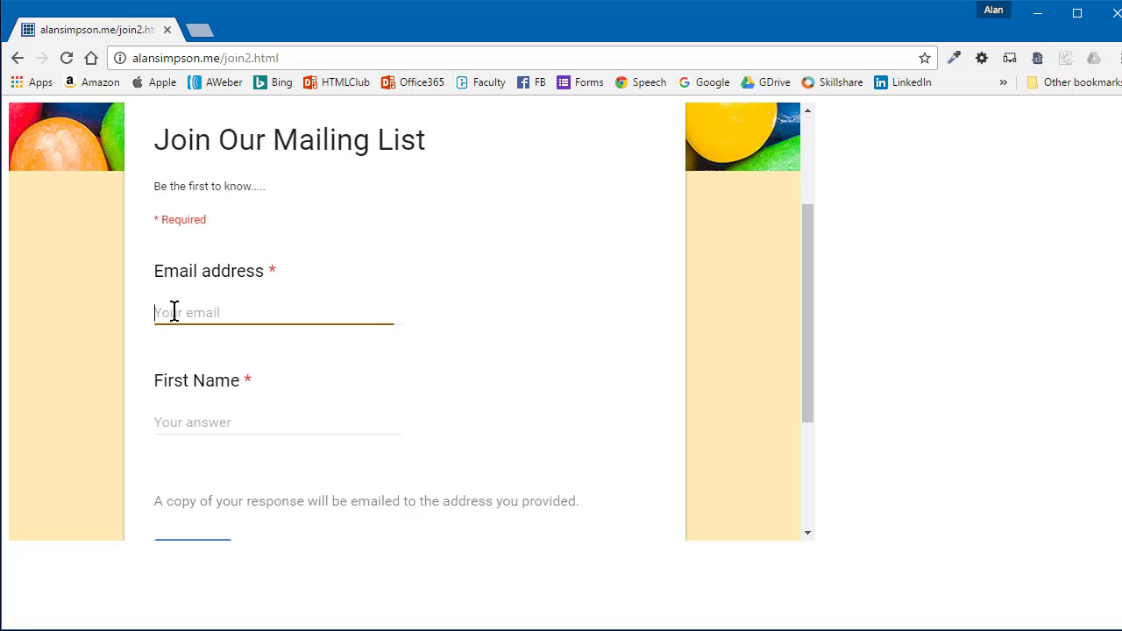
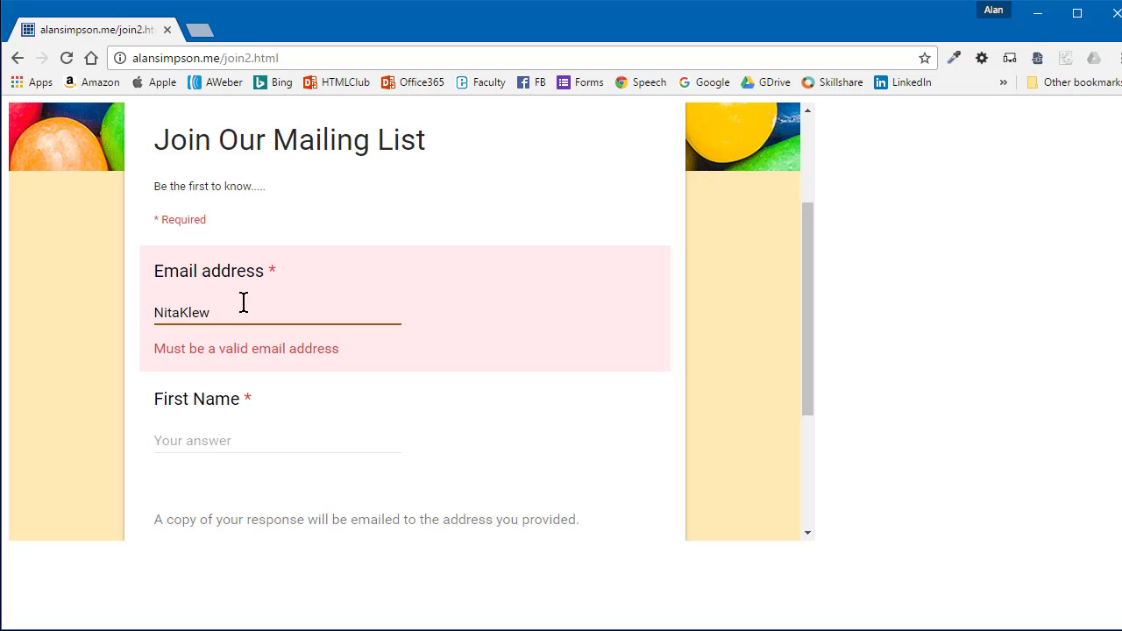
{"action": "left_click", "coordinate": [206, 425]}
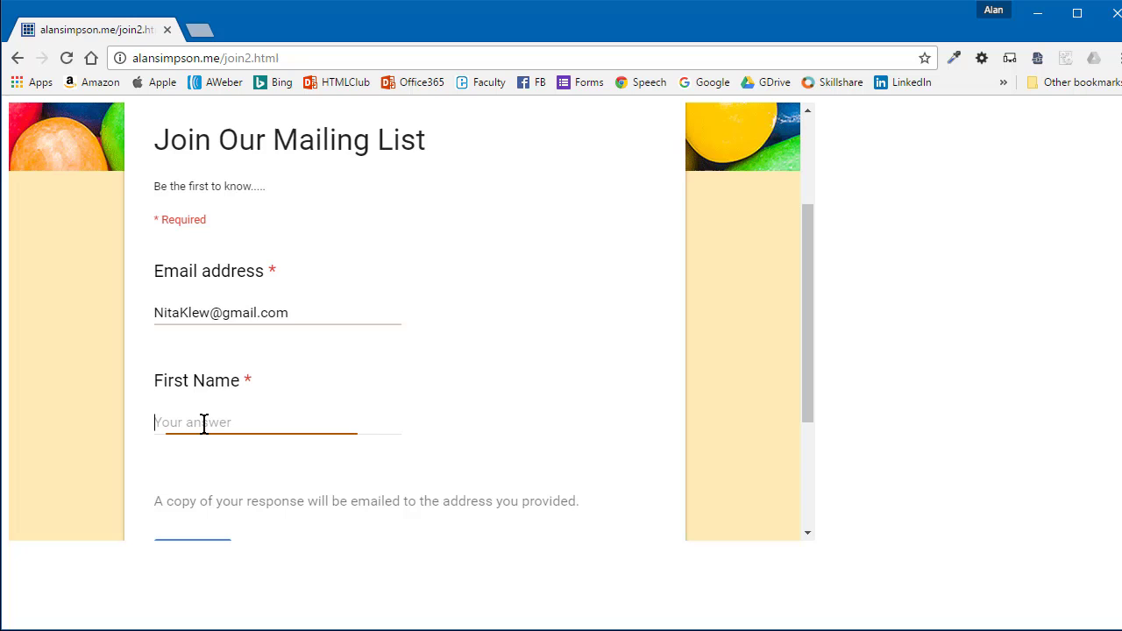
{"action": "type", "text": "Nita"}
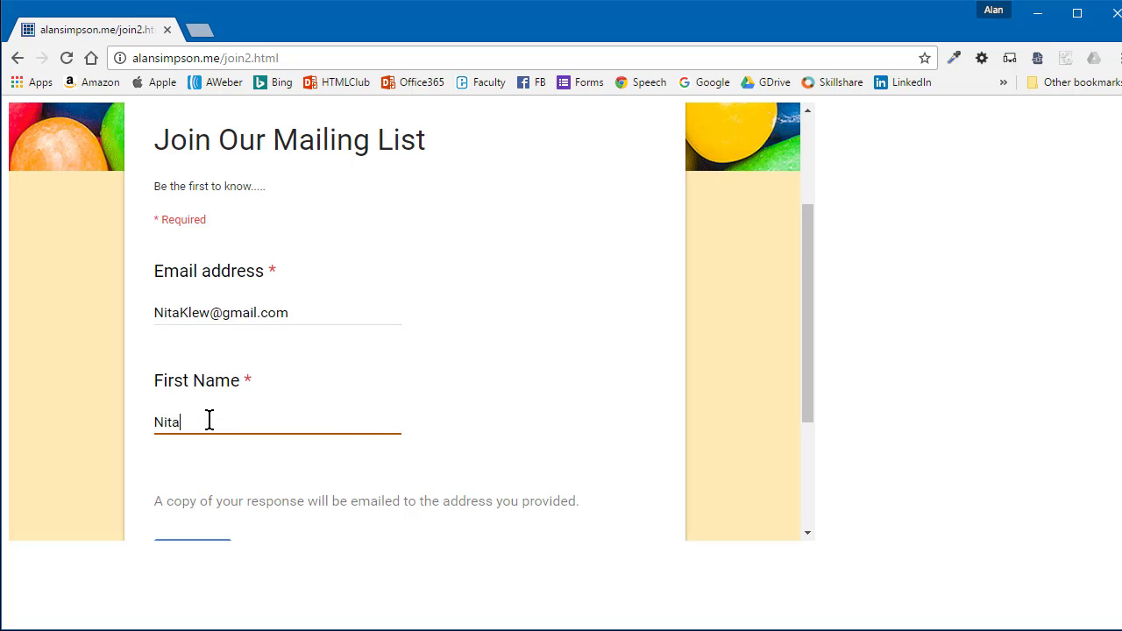
{"action": "scroll", "coordinate": [237, 370], "scroll_direction": "down", "scroll_amount": 3}
{"action": "left_click", "coordinate": [216, 349]}
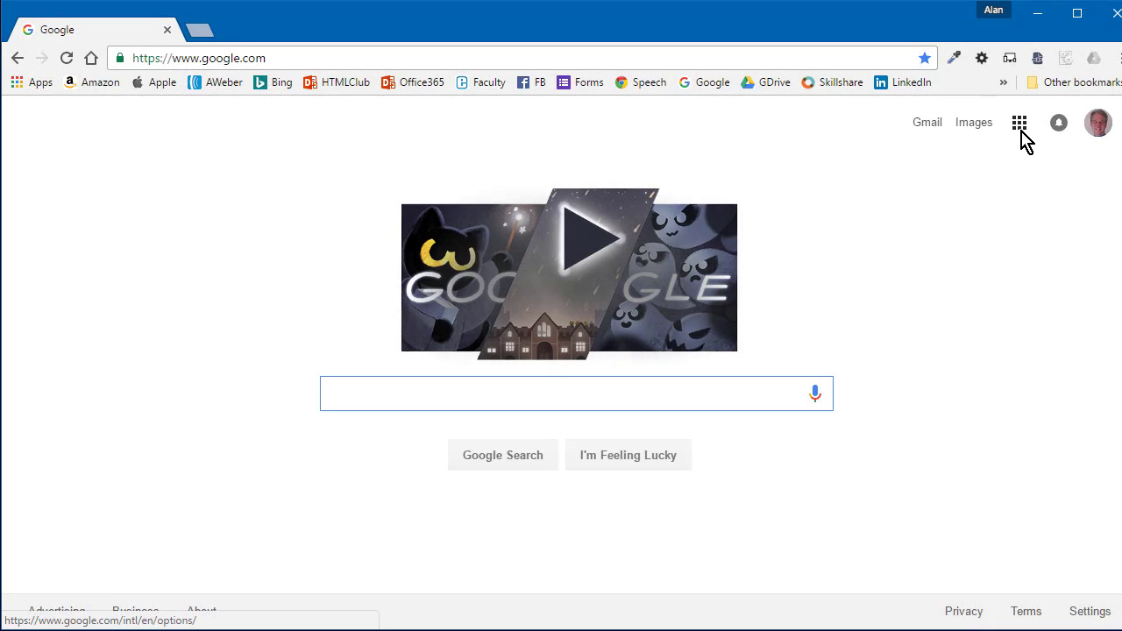
- Go to sheets.google.com and open the 'Join Our Mailing List (Responses)' spreadsheet from Recent spreadsheets
{"action": "left_click", "coordinate": [1021, 132]}
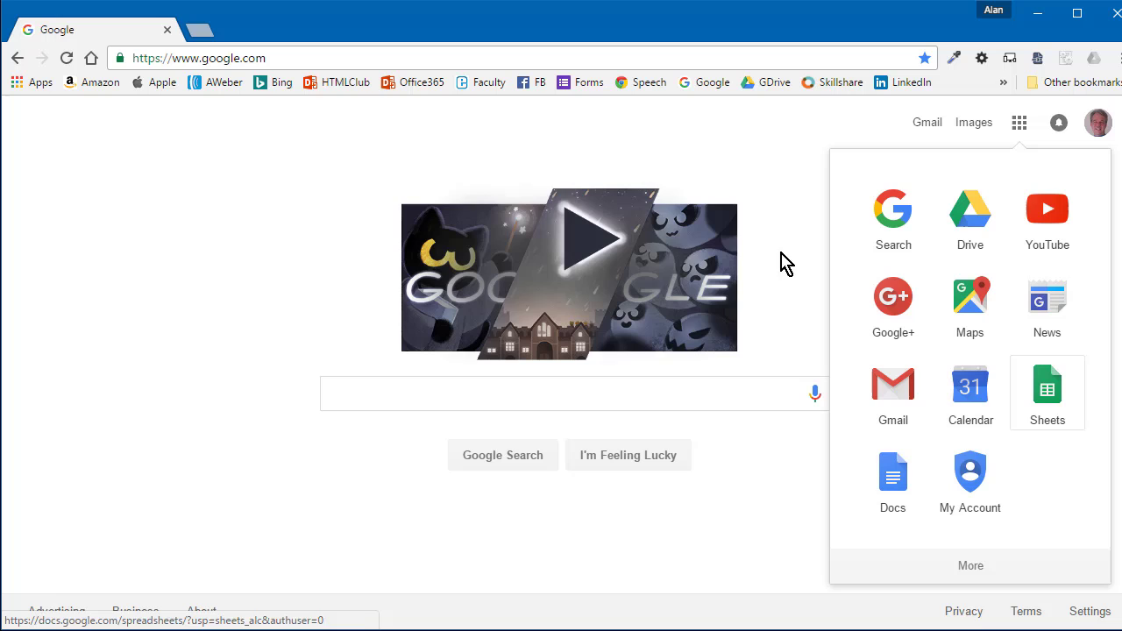
{"action": "left_click_drag", "start_coordinate": [200, 58], "coordinate": [40, 54]}
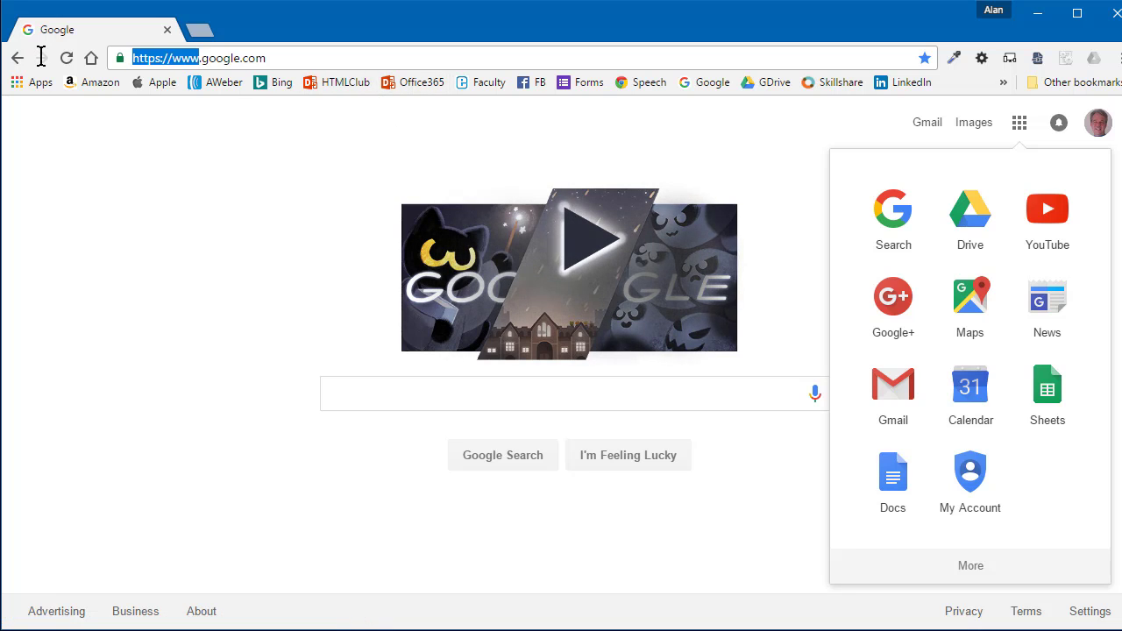
{"action": "type", "text": "sheets"}
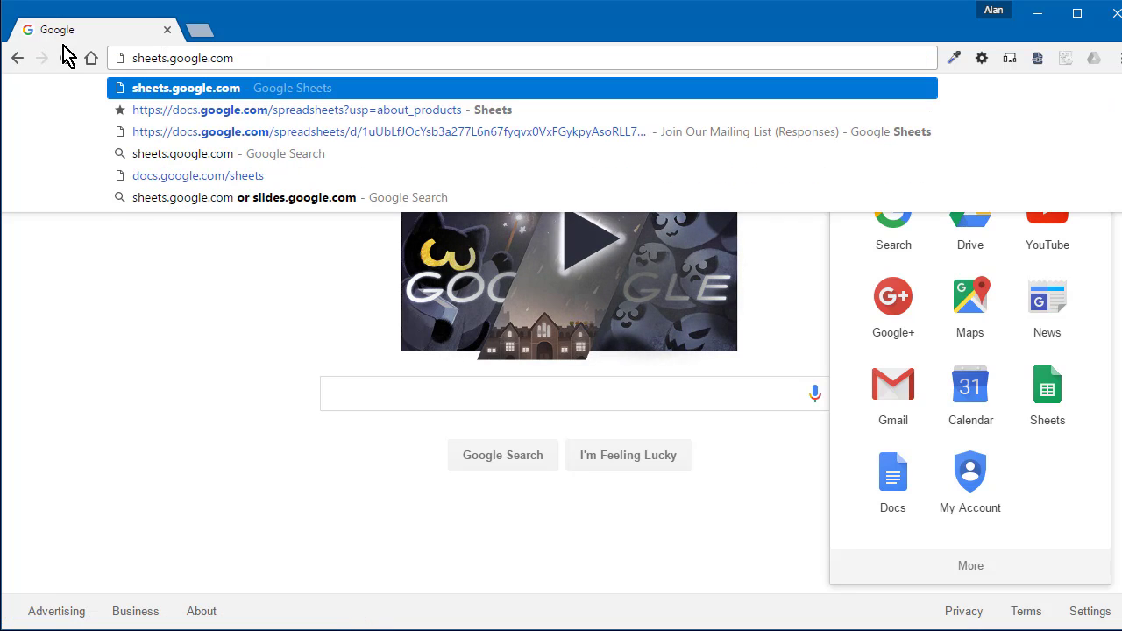
{"action": "key", "text": "Return"}
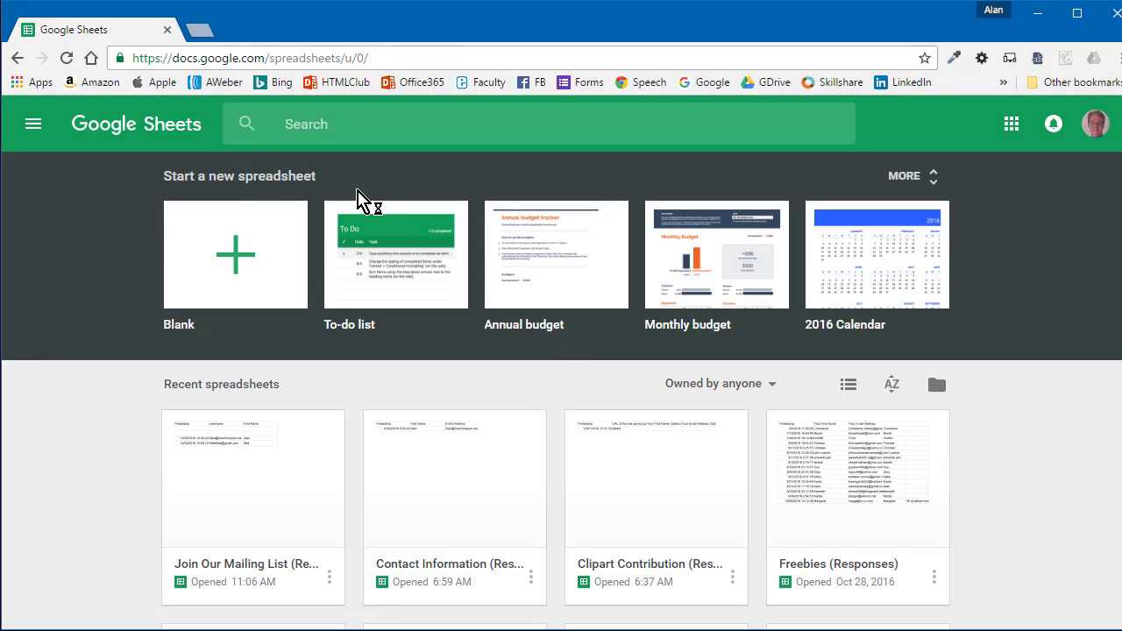
{"action": "left_click", "coordinate": [299, 478]}
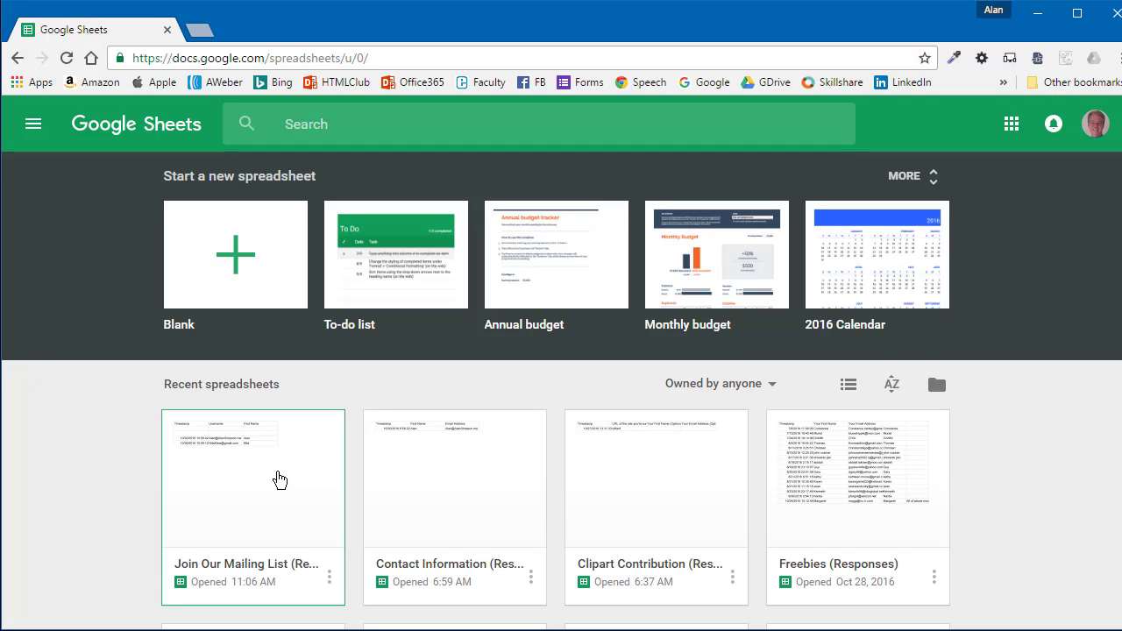
{"action": "left_click", "coordinate": [280, 479]}
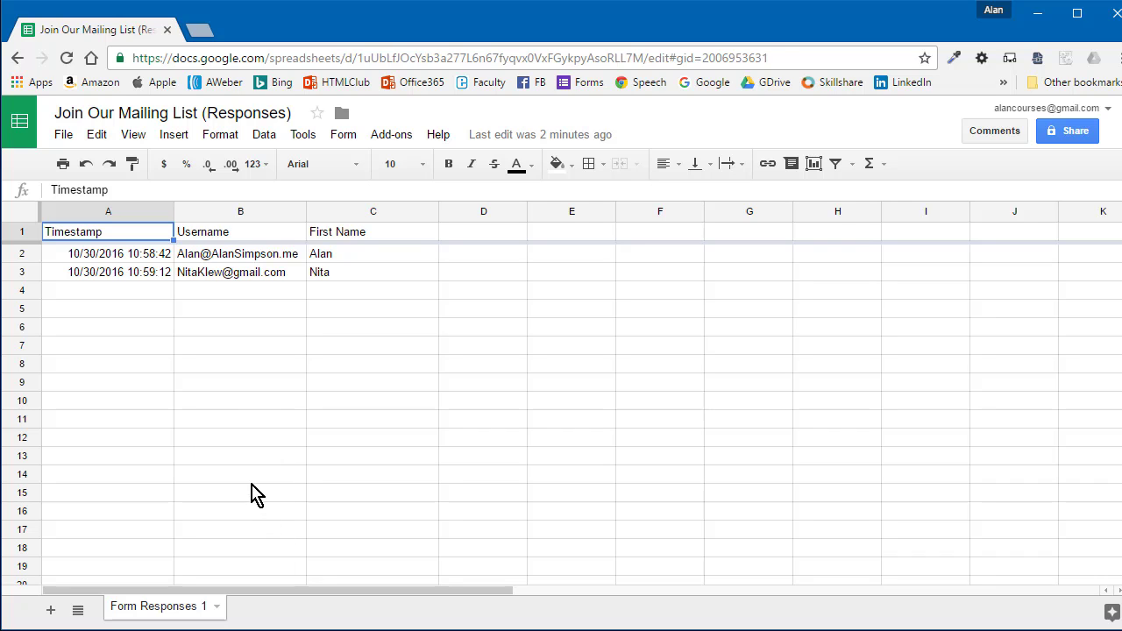
{"action": "left_click", "coordinate": [65, 139]}
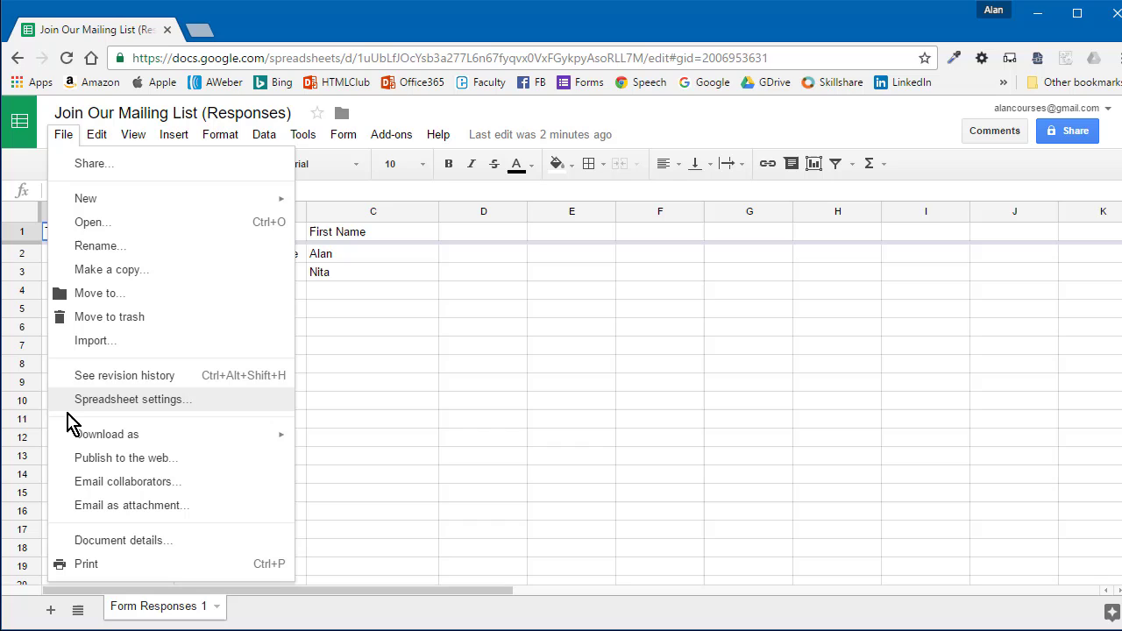
{"action": "mouse_move", "coordinate": [72, 436]}
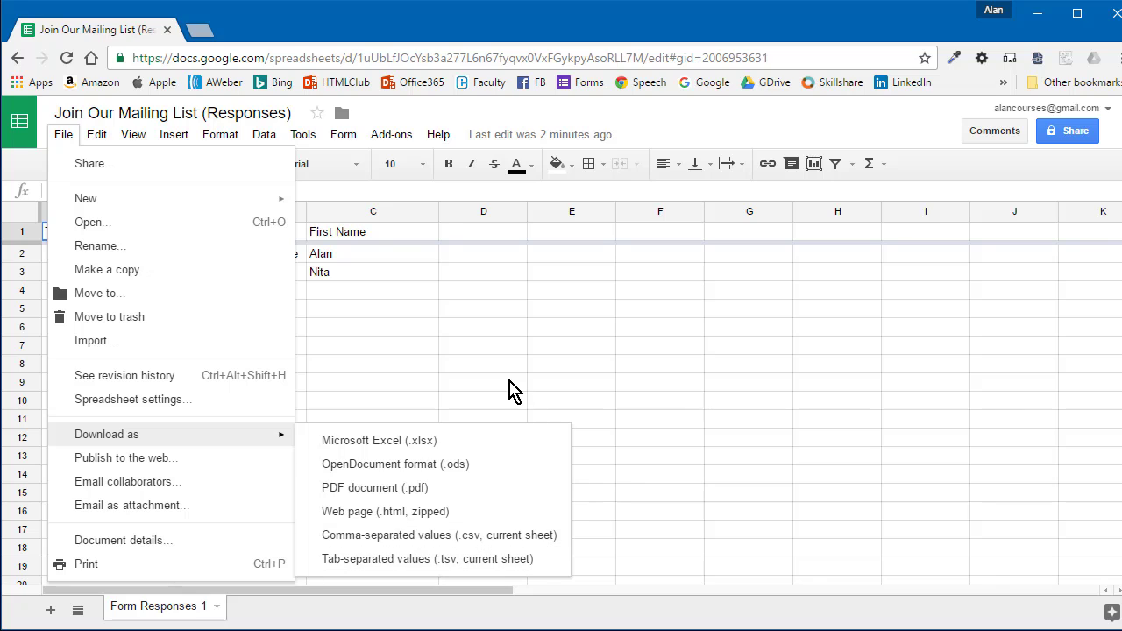
{"action": "left_click", "coordinate": [529, 127]}
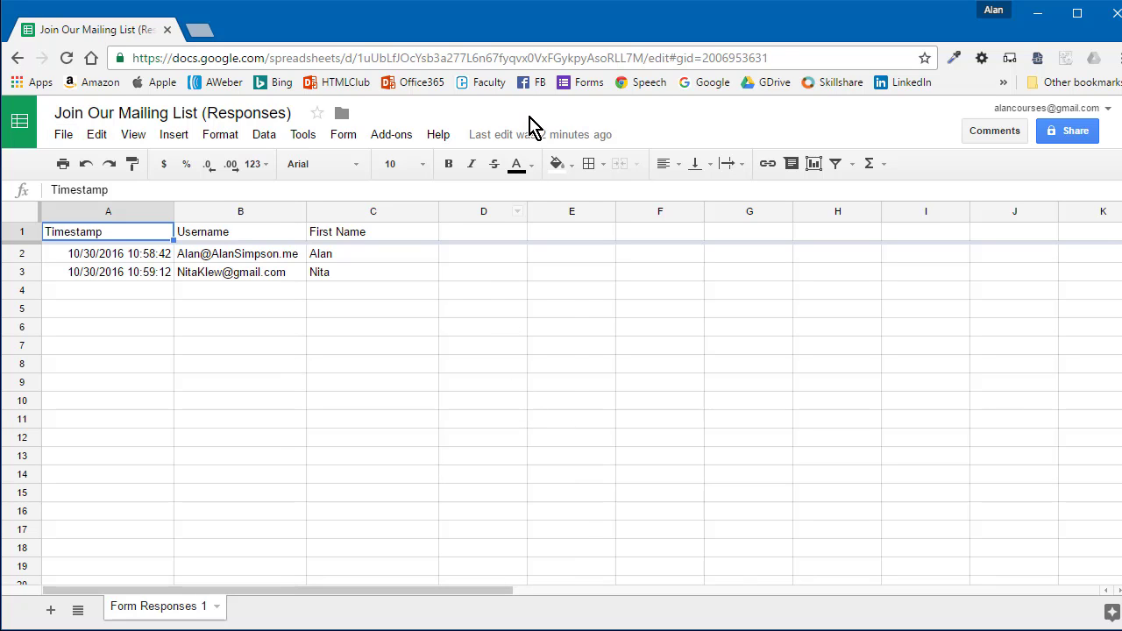